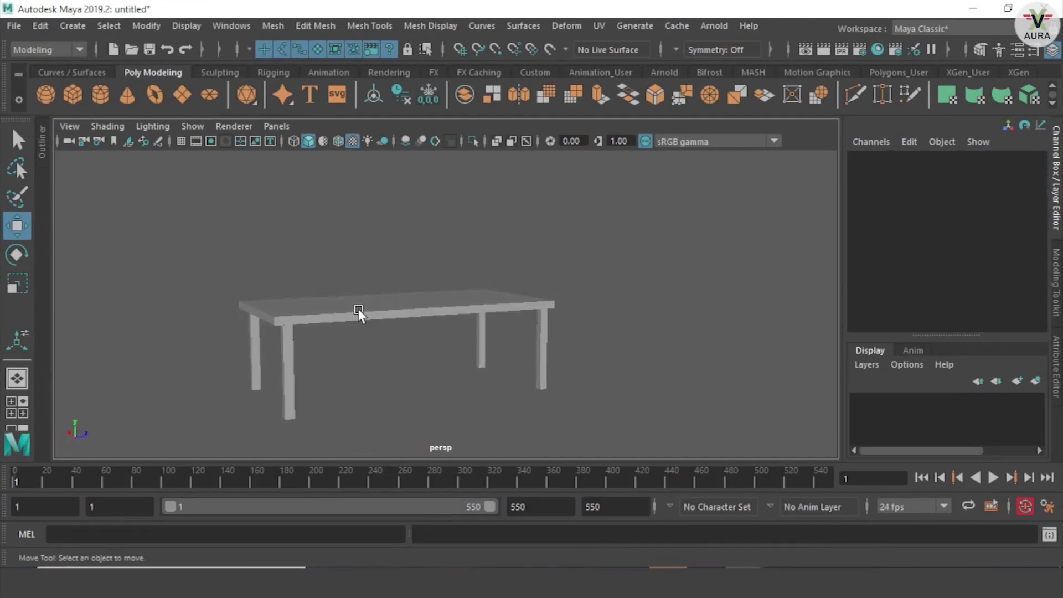
Select the table mesh, view it from a corner, and open its component-mode marking menu.
left_click(357, 308)
mouse_move(242, 336)
left_mouse_down("alt")
mouse_move(558, 393)
mouse_move(468, 323)
mouse_move(341, 256)
left_mouse_up("alt")
right_click_drag(328, 309, 369, 350, "alt")
mouse_move(369, 351)
left_mouse_down("alt")
mouse_move(369, 368)
mouse_move(353, 336)
mouse_move(350, 408)
left_mouse_up("alt")
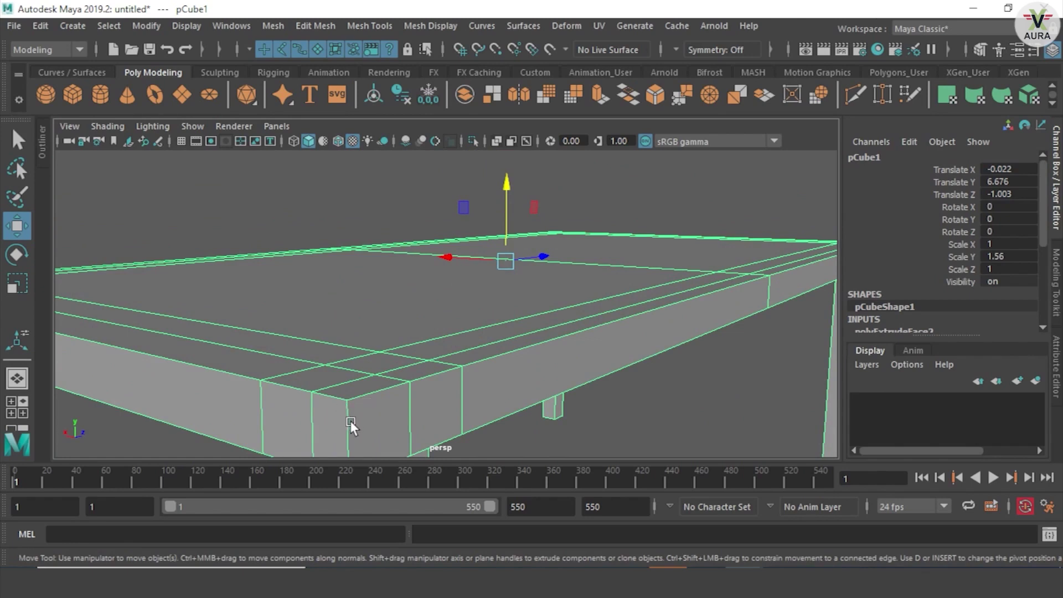
left_click_drag(448, 404, 475, 371, "alt")
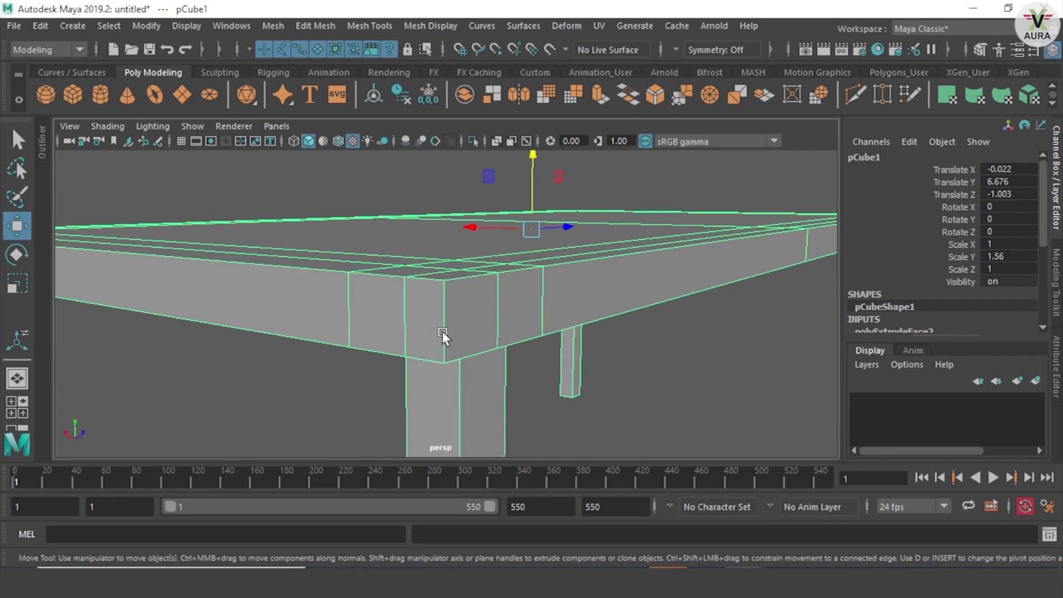
right_click_drag(442, 331, 441, 173)
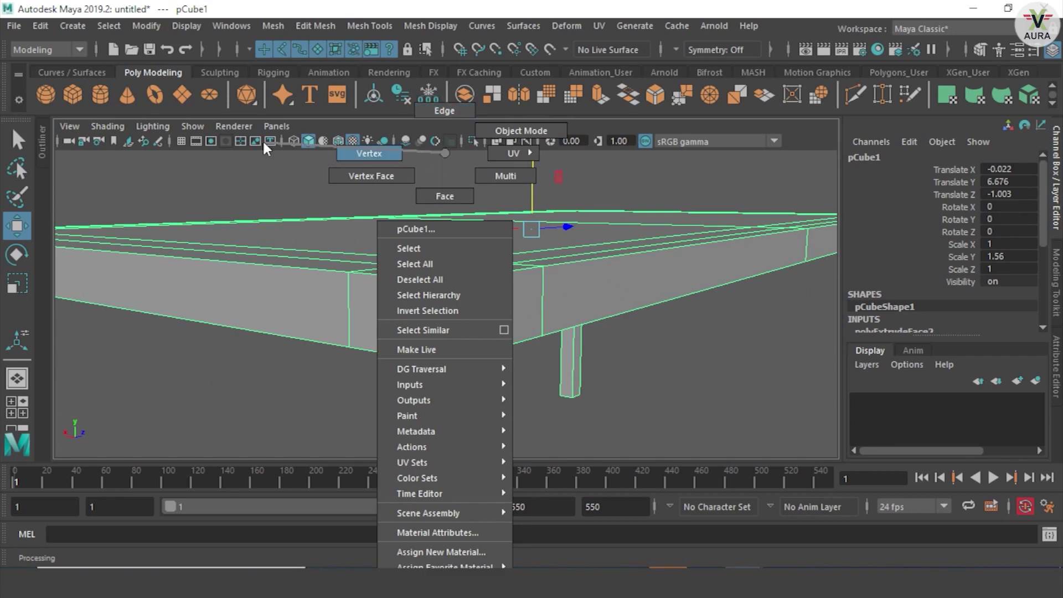
Switch to edge mode and select the vertical corner edge of the tabletop.
right_click_drag(262, 139, 423, 17)
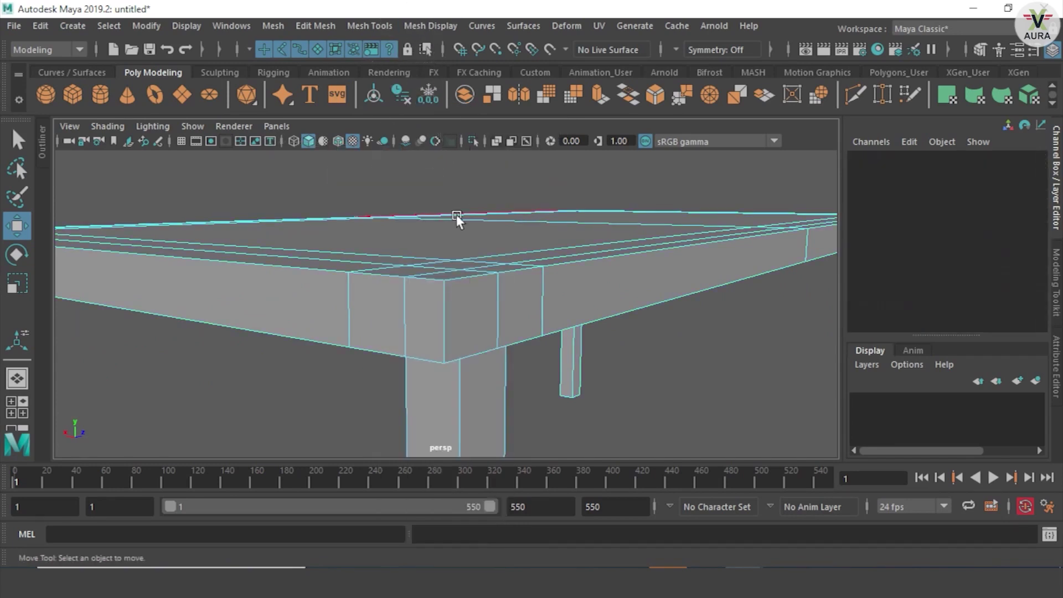
left_click(443, 324)
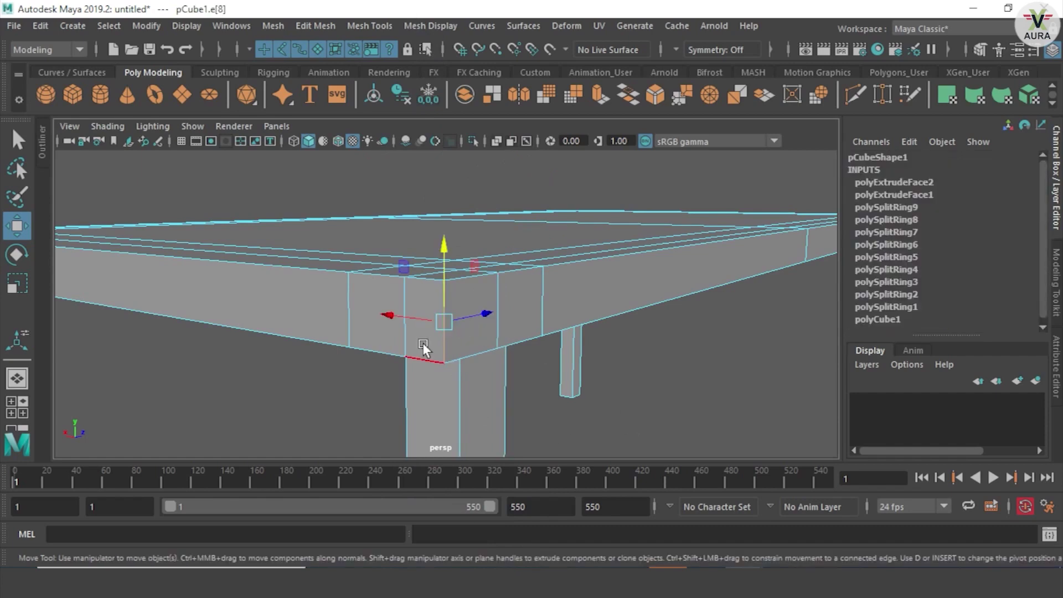
left_click_drag(430, 367, 436, 371, "alt")
left_click_drag(529, 395, 515, 360, "alt")
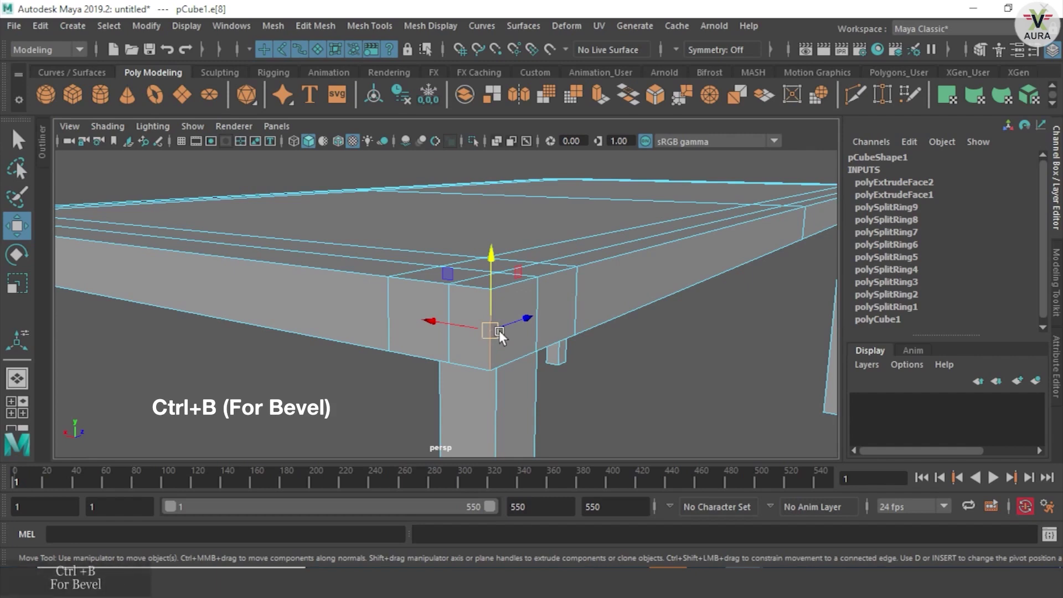
Bevel that corner edge with Fraction 0.6 and 6 segments.
key("ctrl+b")
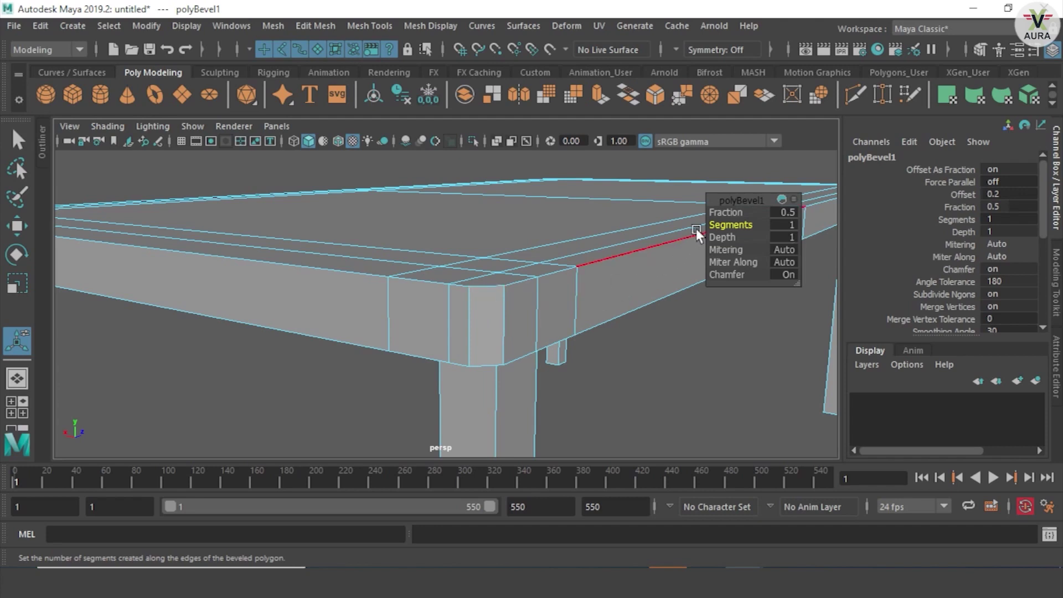
left_click_drag(725, 213, 725, 218)
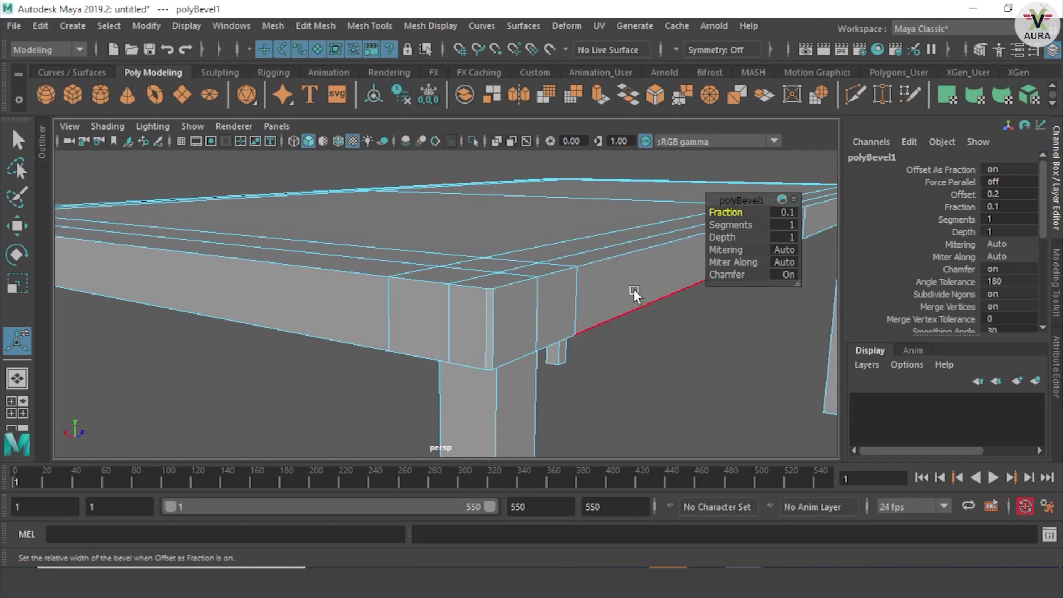
mouse_move(725, 212)
left_mouse_down()
mouse_move(751, 213)
mouse_move(734, 220)
left_mouse_up()
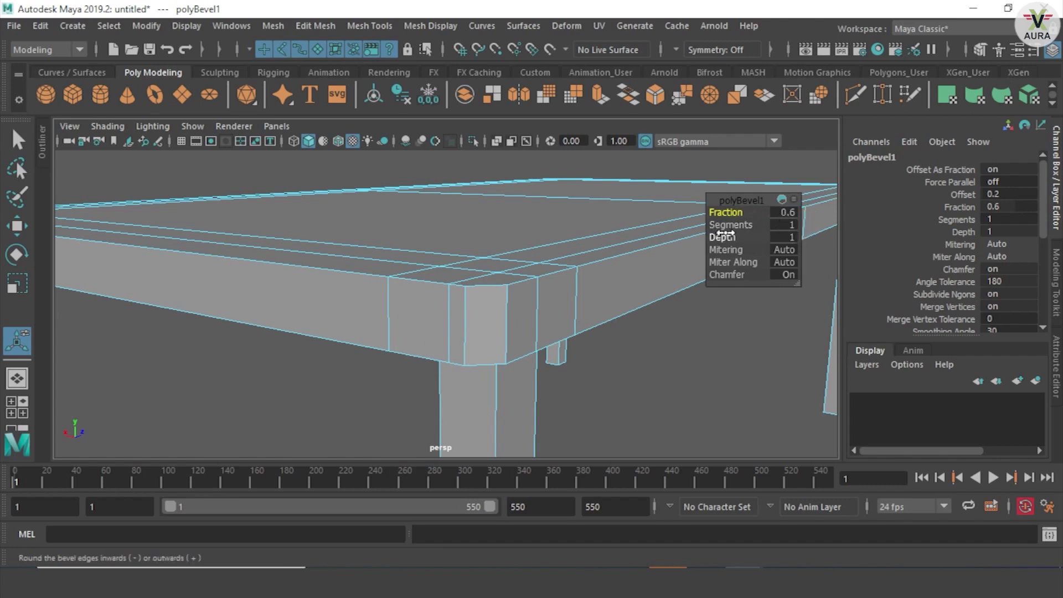
left_click_drag(729, 225, 765, 223)
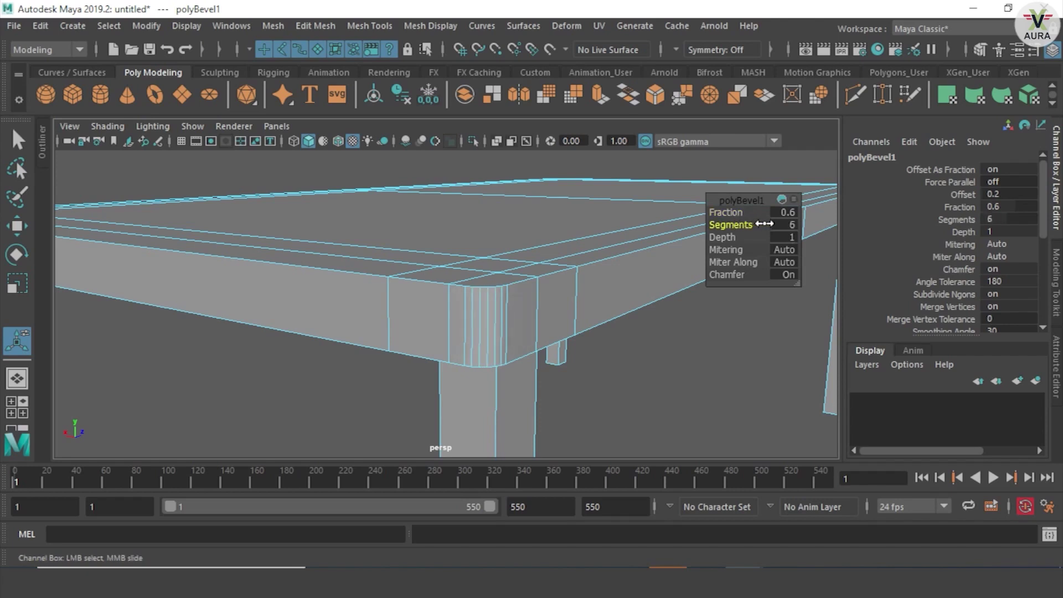
scroll(642, 333, "up", 3)
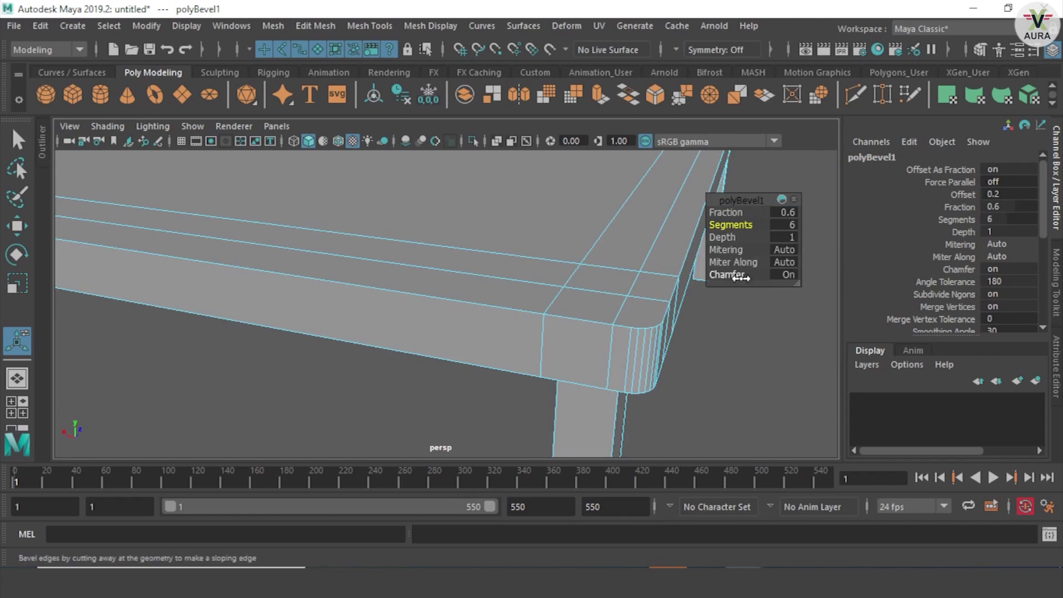
Toggle the bevel's chamfer off and on, and try Depth -1 before settling on Depth 1.
left_click(781, 274)
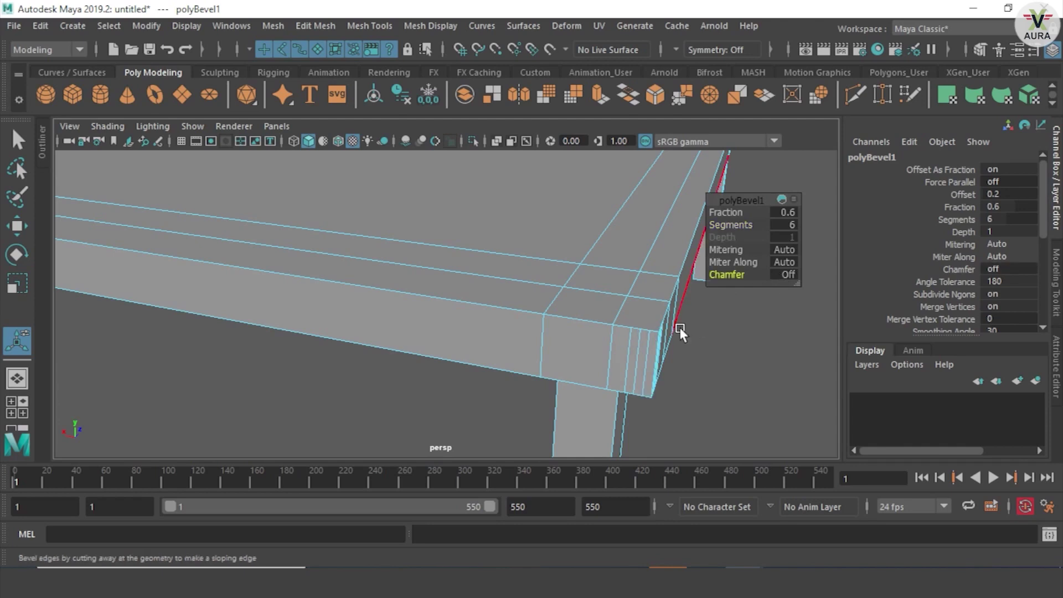
left_click(788, 275)
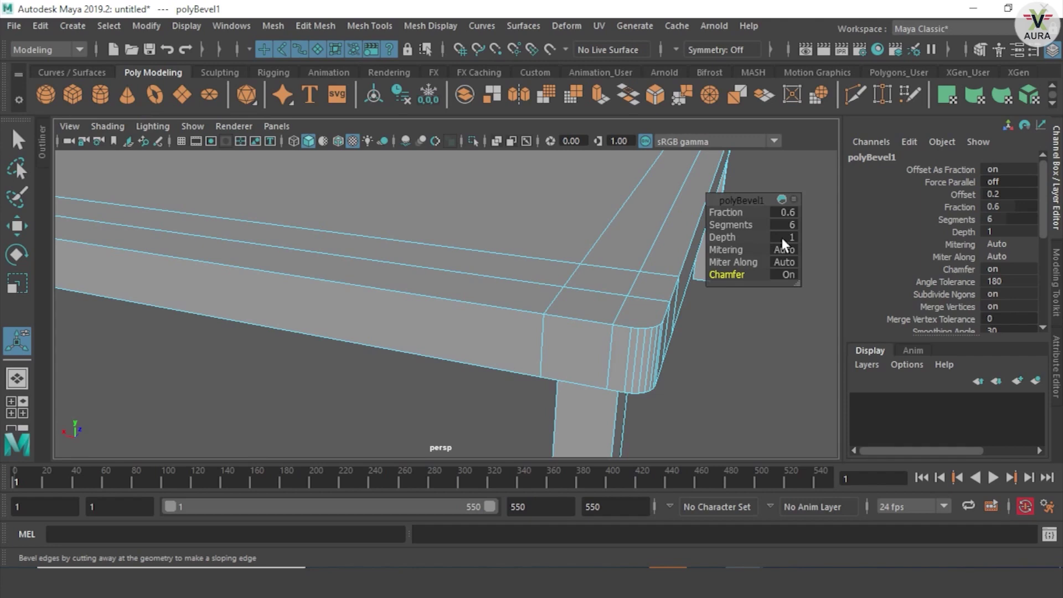
left_click(774, 237)
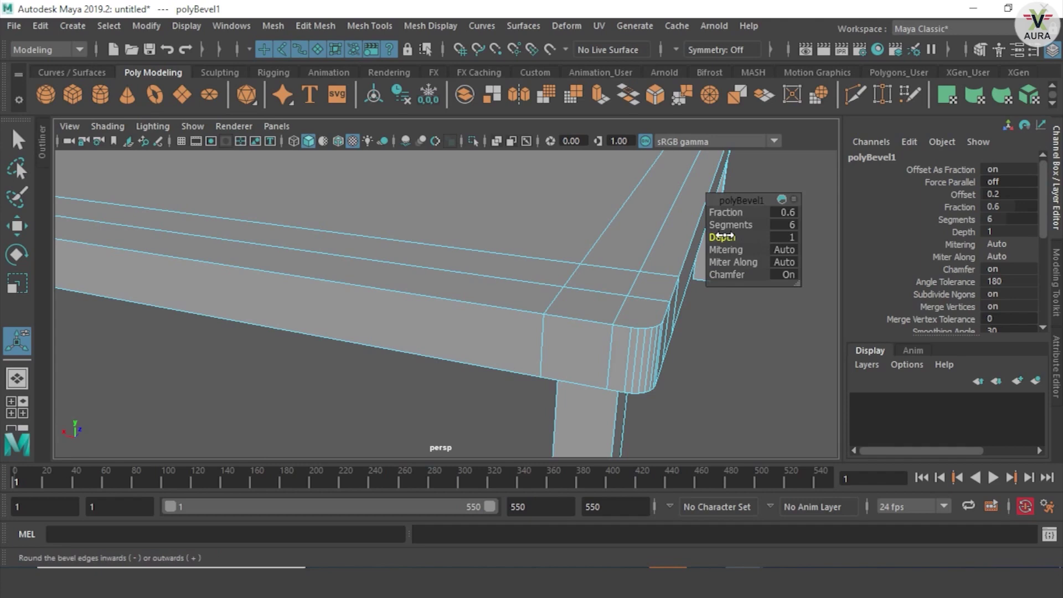
mouse_move(724, 236)
left_mouse_down()
mouse_move(665, 249)
mouse_move(770, 239)
mouse_move(692, 233)
mouse_move(788, 240)
left_mouse_up()
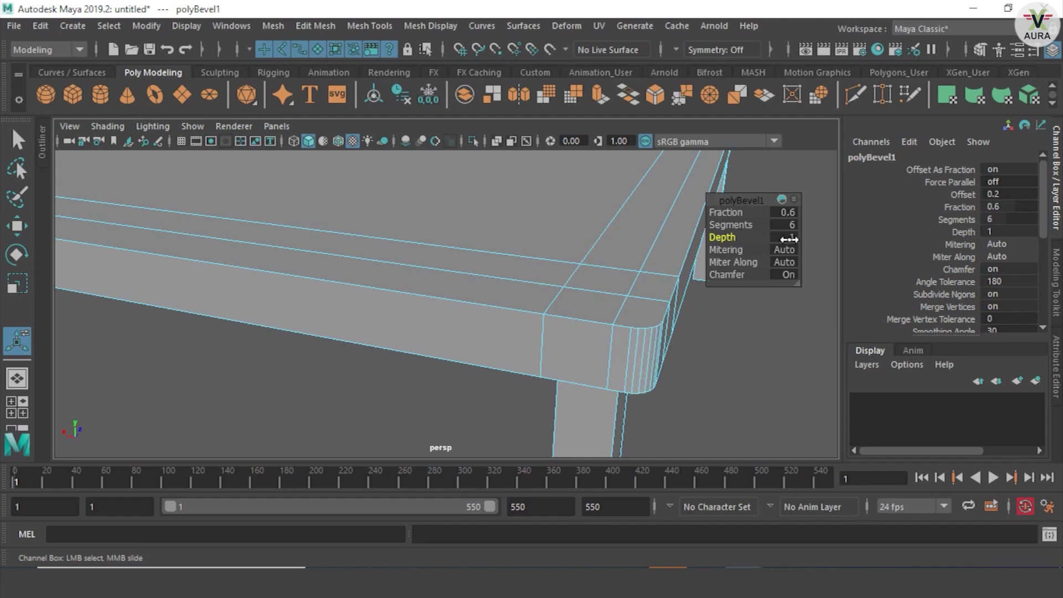
left_click_drag(790, 239, 703, 243)
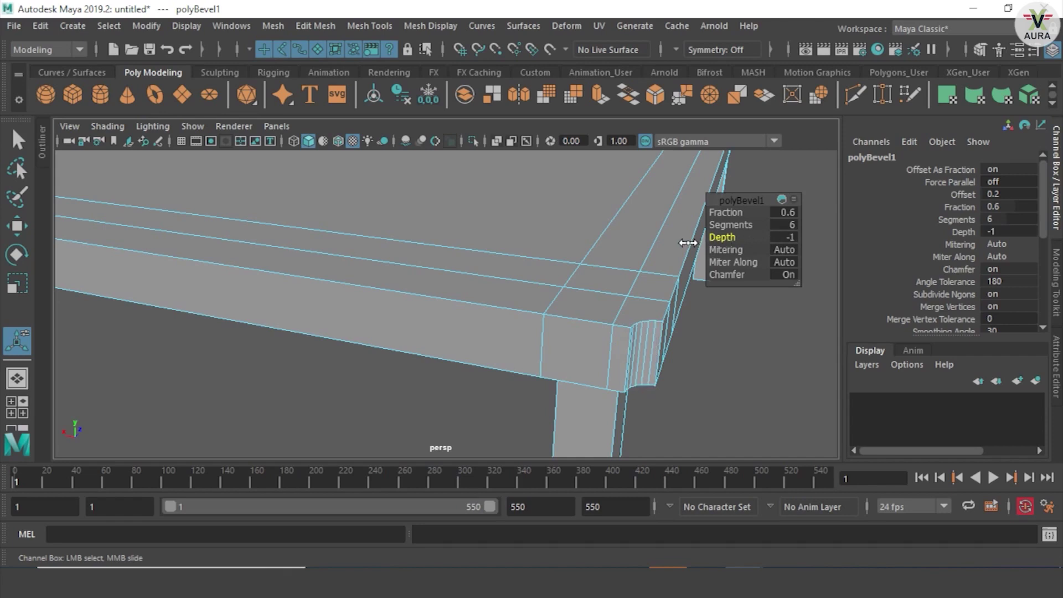
left_click_drag(689, 242, 846, 223)
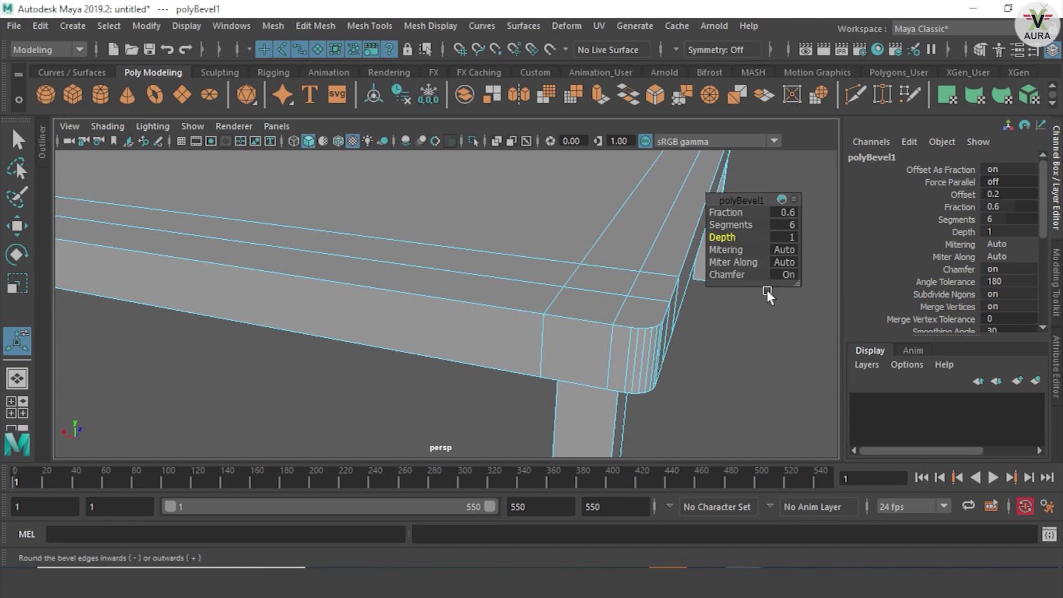
Deselect the table and view it from a low side angle.
left_click(757, 335)
scroll(755, 382, "down", 3)
scroll(706, 373, "down", 3)
scroll(695, 348, "down", 2)
scroll(704, 328, "down", 3)
left_click_drag(705, 329, 564, 302, "alt")
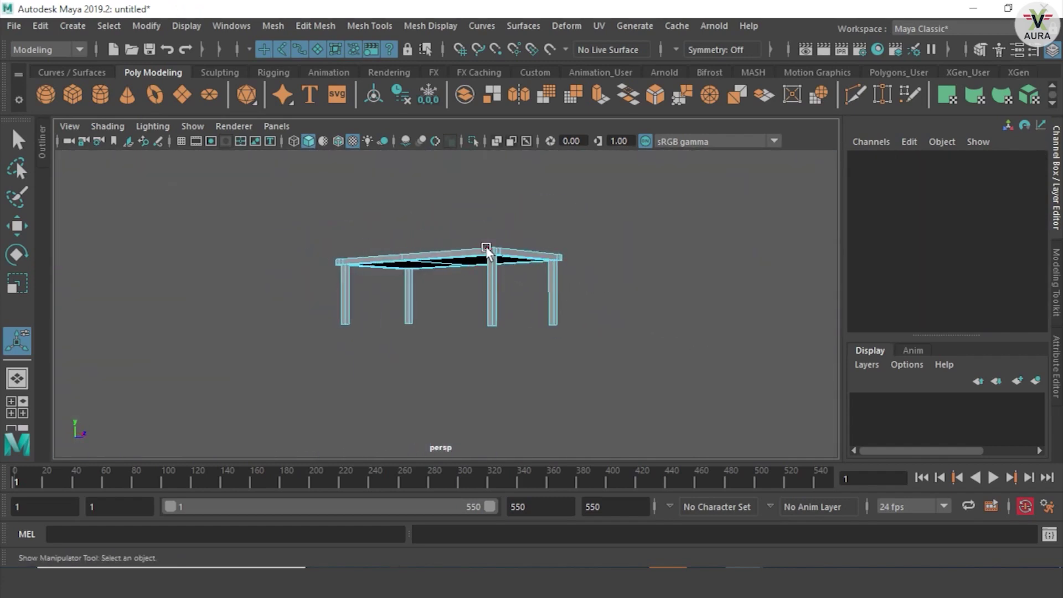
Add three more tabletop corner edges to the selection and bring up the Edit Mesh commands.
scroll(596, 241, "up", 5)
scroll(650, 235, "down", 4)
mouse_move(650, 304)
left_mouse_down("alt")
mouse_move(615, 308)
mouse_move(701, 324)
mouse_move(585, 320)
left_mouse_up("alt")
left_click(654, 293)
left_click(518, 304, "shift")
mouse_move(518, 305)
left_mouse_down("alt")
mouse_move(592, 303)
mouse_move(327, 303)
left_mouse_up("alt")
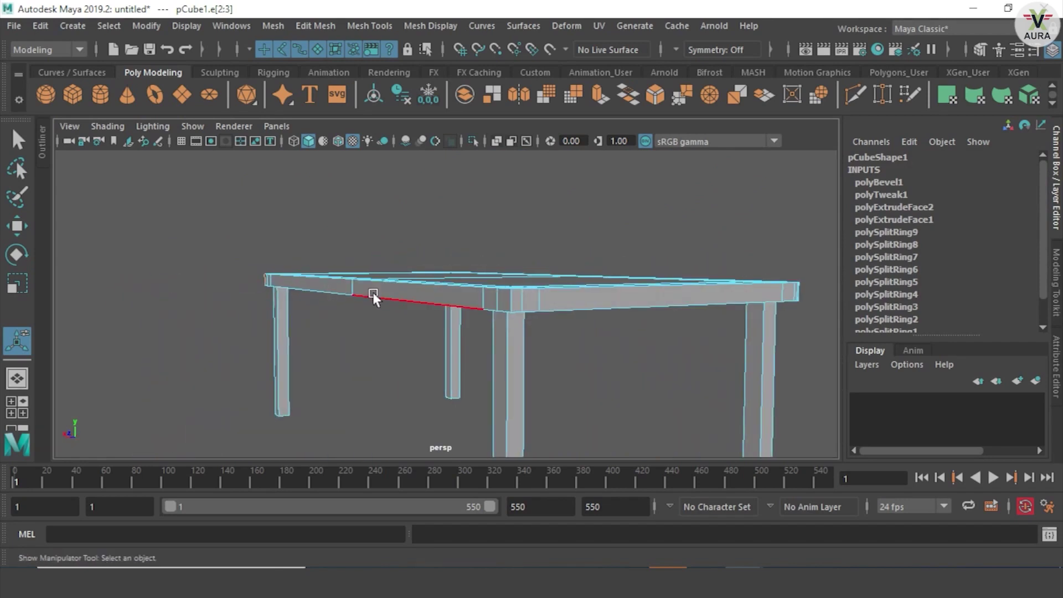
left_click(509, 292, "shift")
mouse_move(379, 336)
left_mouse_down("alt")
mouse_move(662, 340)
mouse_move(658, 322)
left_mouse_up("alt")
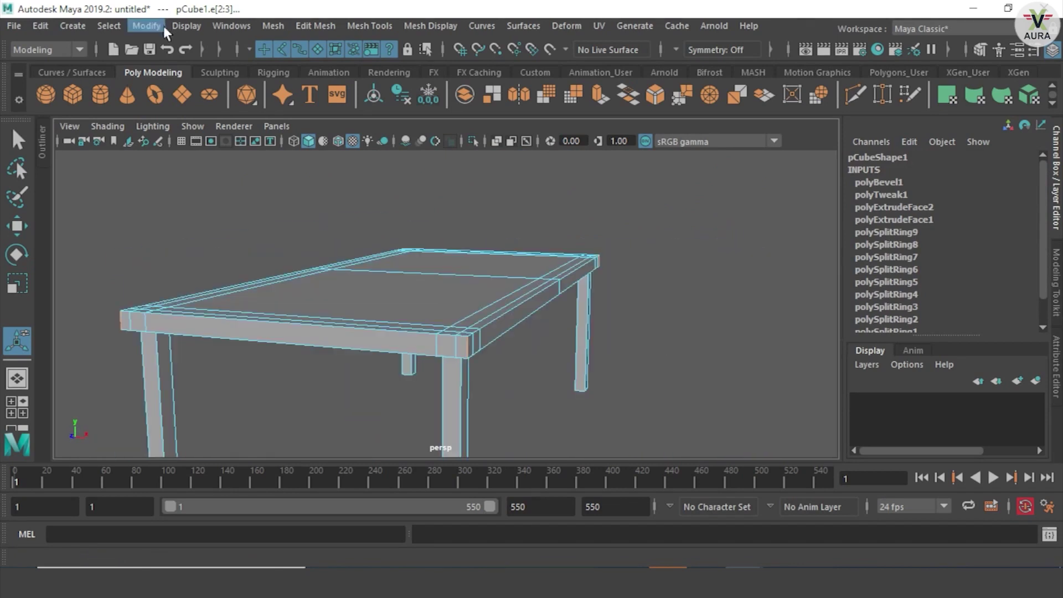
left_click(310, 24)
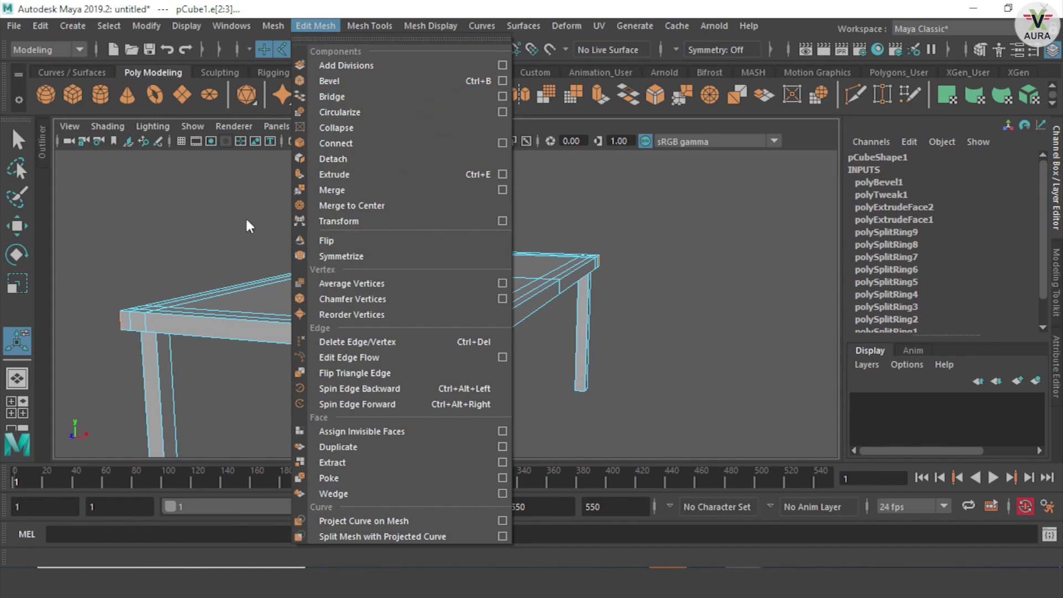
Dismiss the Edit Mesh menu and undo the accidental deselection of the edges.
left_click(370, 28)
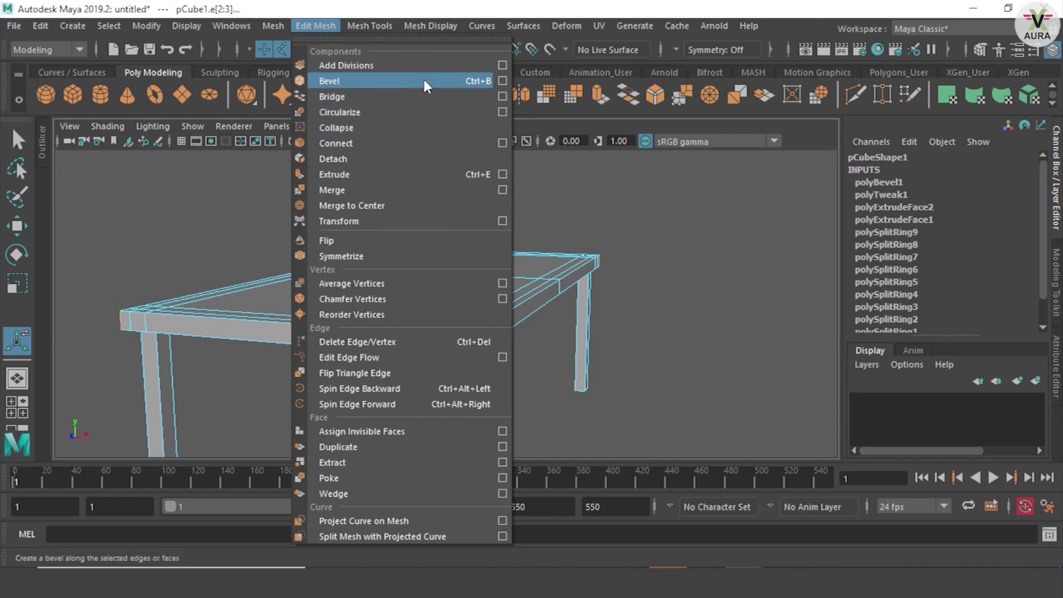
left_click(653, 170)
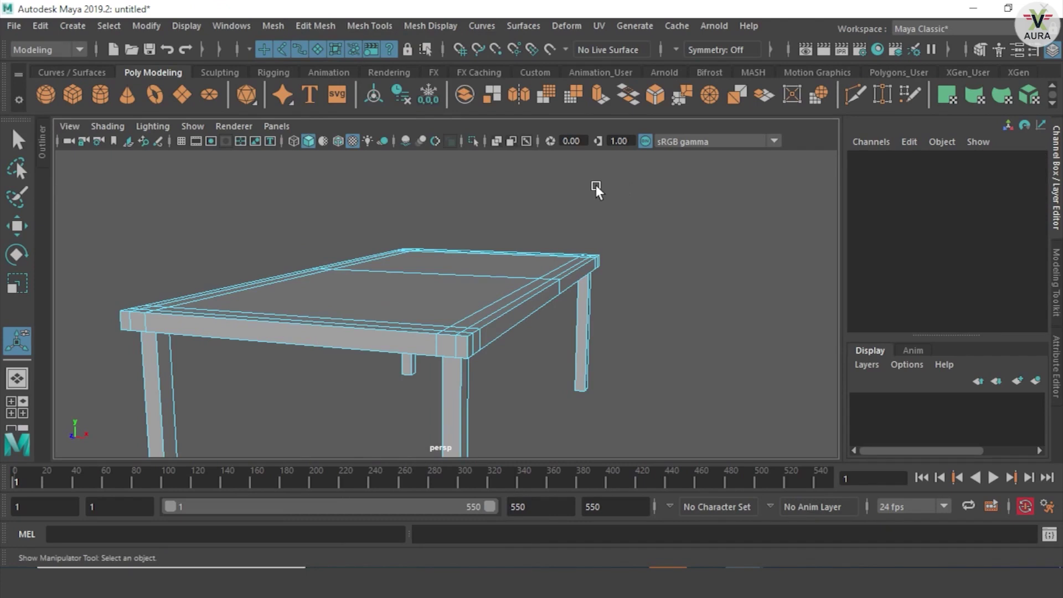
key("ctrl+z")
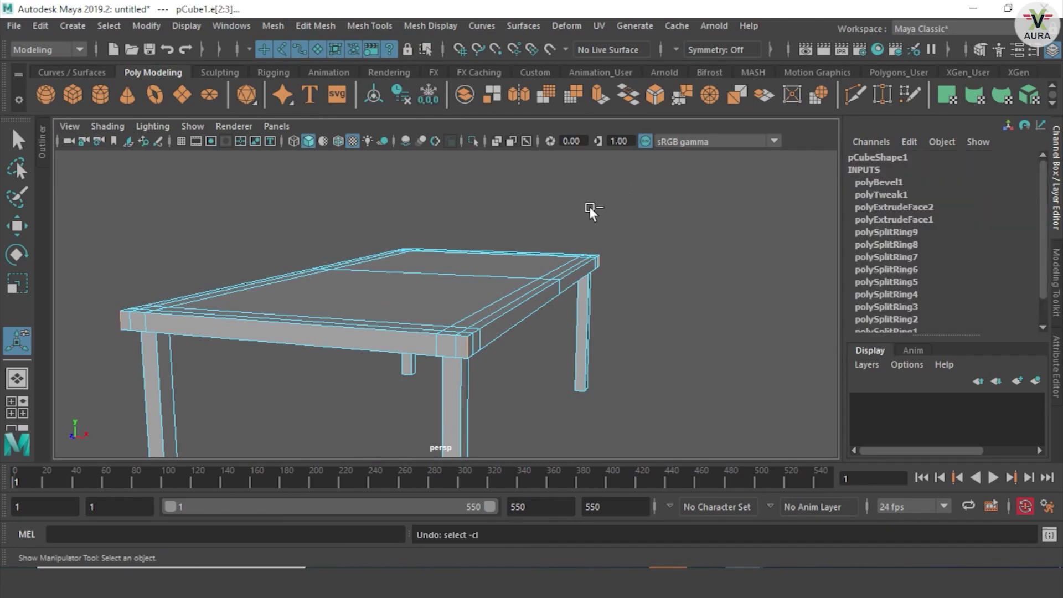
Bevel the selected tabletop corner edges with Fraction 0.6, then deselect the table.
key("ctrl+b")
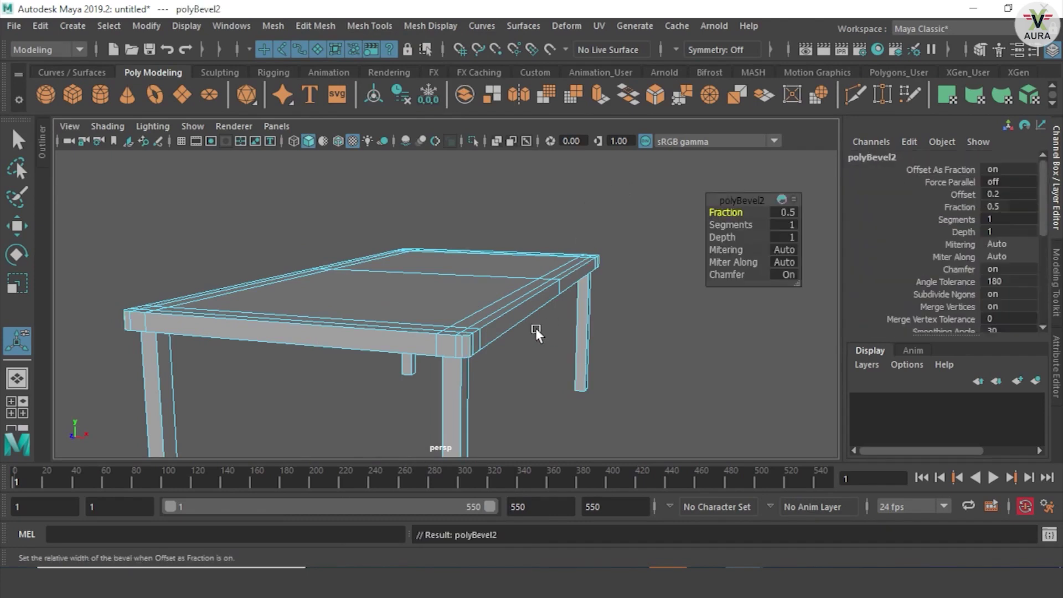
scroll(463, 355, "up", 5)
scroll(465, 364, "down", 2)
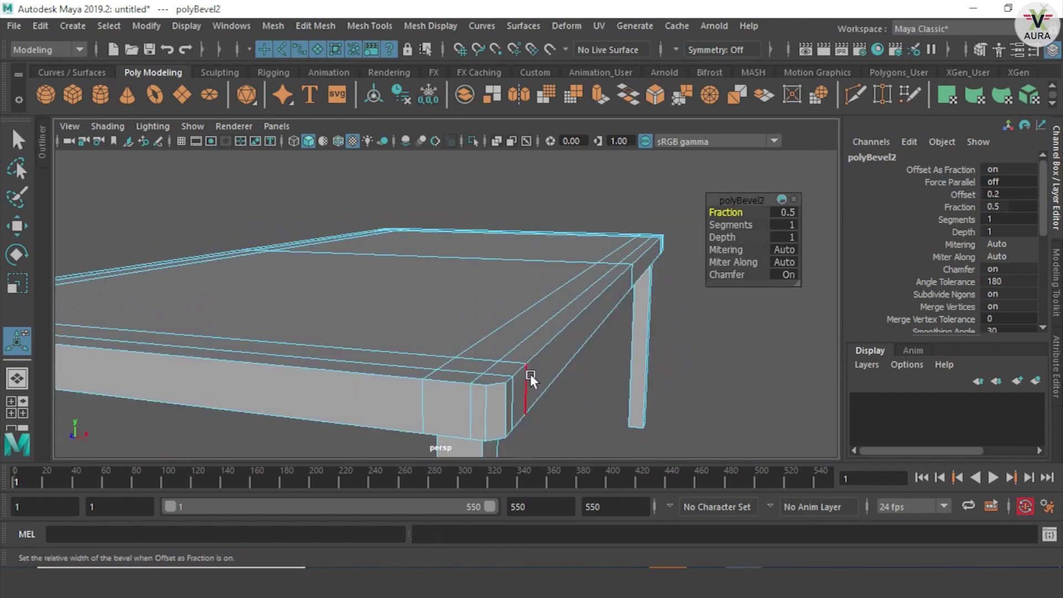
left_click(787, 210)
type("6")
key("Return")
left_click(530, 406)
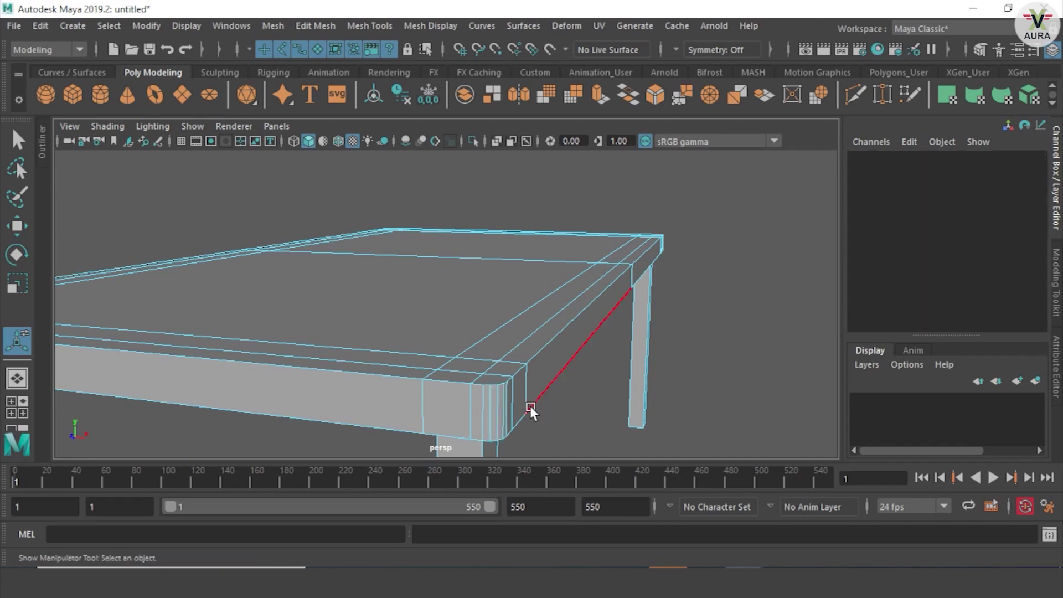
scroll(649, 305, "down", 3)
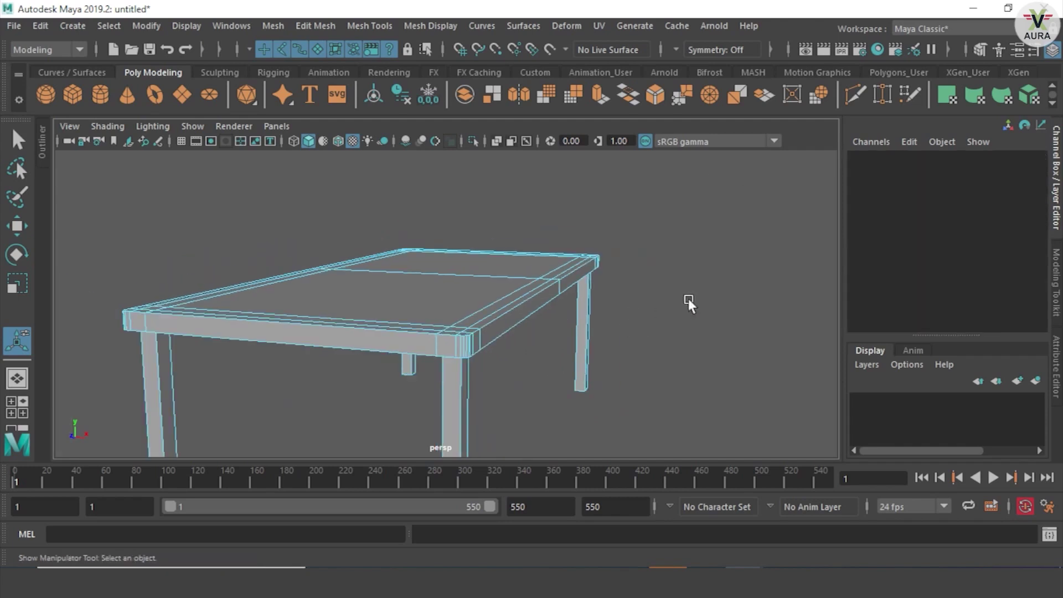
mouse_move(716, 278)
left_mouse_down("alt")
mouse_move(489, 273)
mouse_move(439, 296)
mouse_move(273, 275)
mouse_move(308, 230)
mouse_move(624, 257)
mouse_move(689, 283)
left_mouse_up("alt")
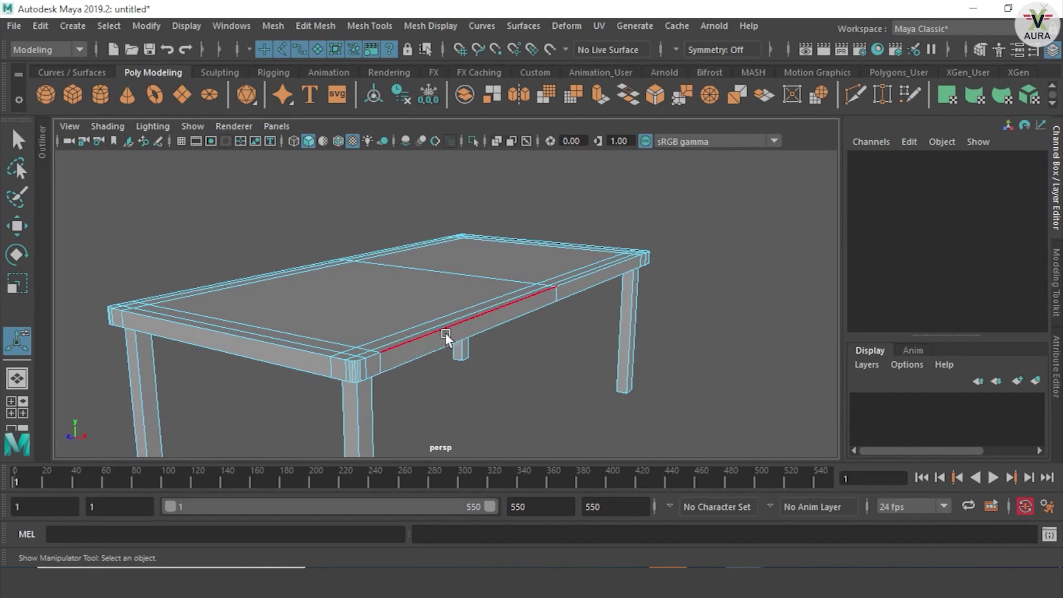
left_click(408, 311)
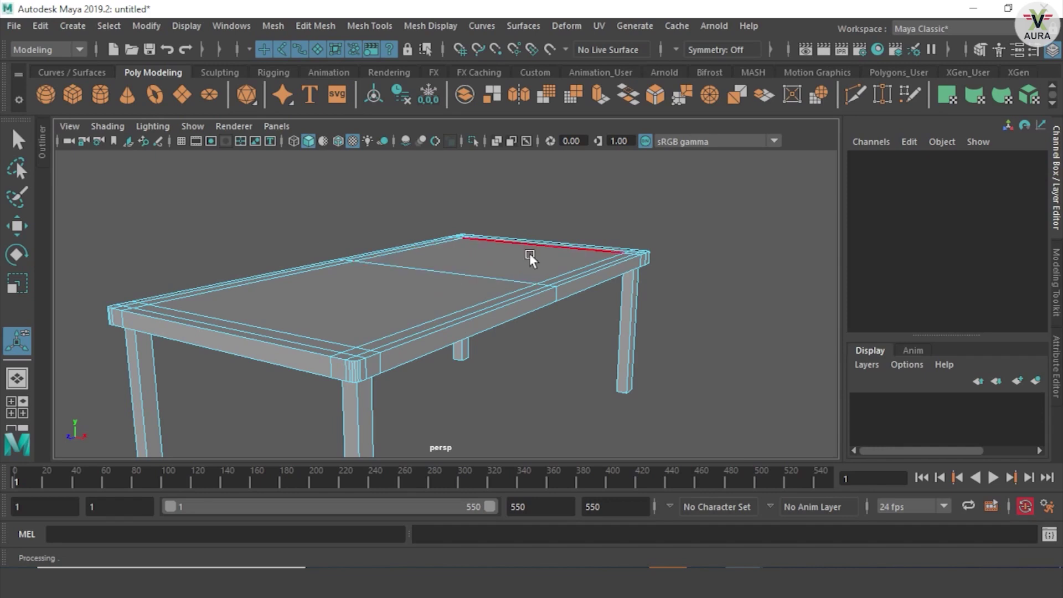
scroll(383, 371, "up", 3)
middle_click_drag(382, 385, 437, 364, "alt")
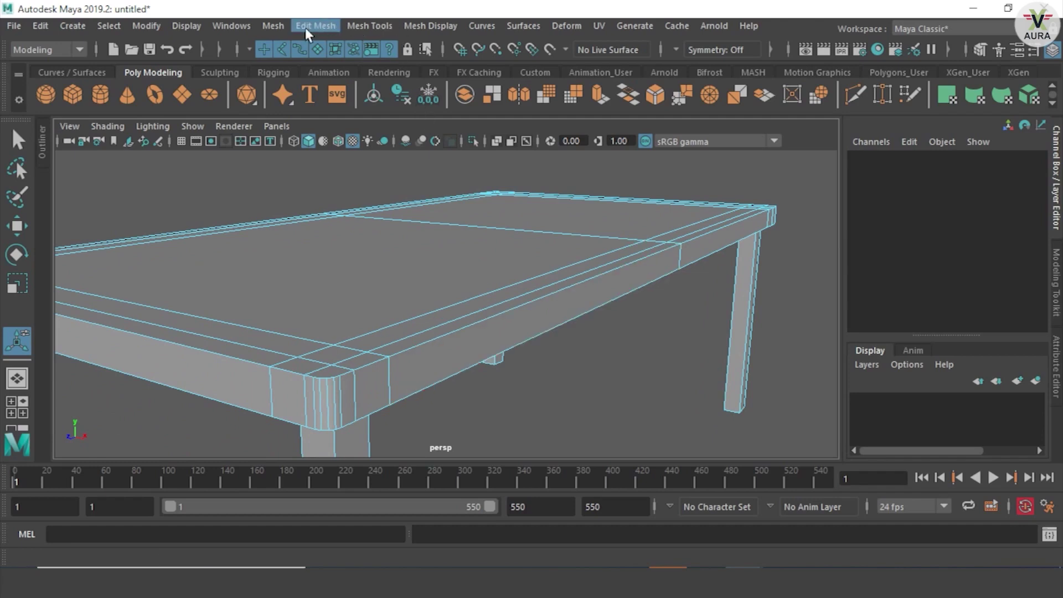
Insert edge loops along the tabletop rim and near a corner, undoing the last loop.
left_click(278, 28)
mouse_move(370, 26)
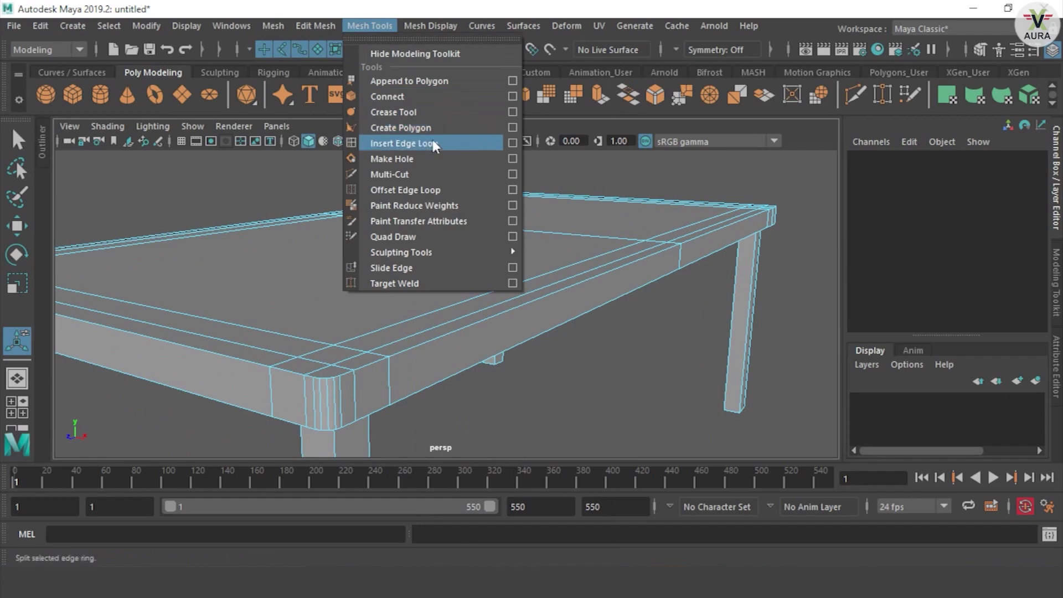
left_click(433, 142)
left_click_drag(545, 293, 605, 265)
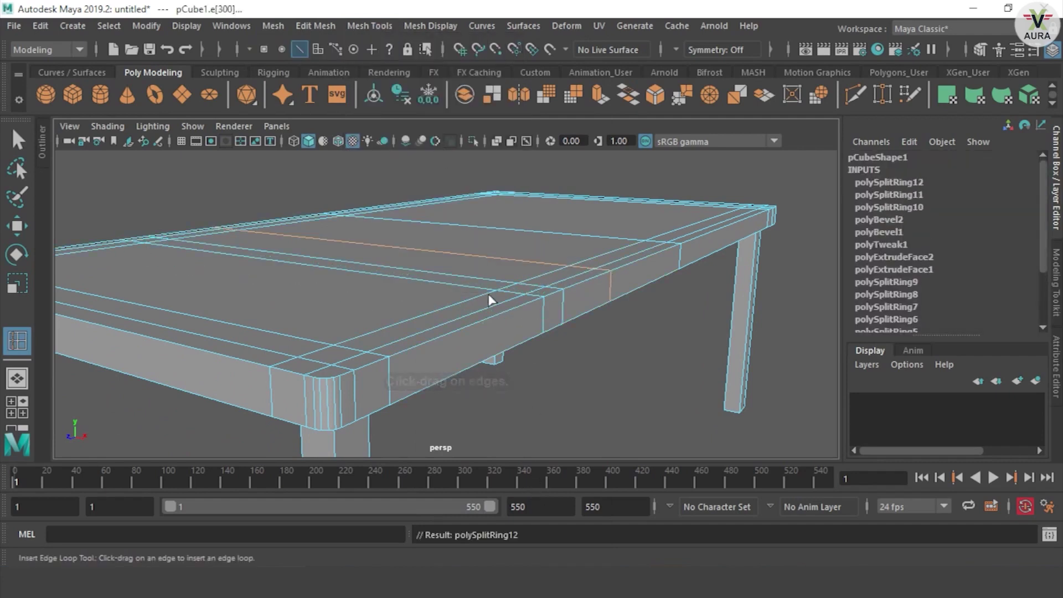
left_click(295, 372)
left_click(283, 364)
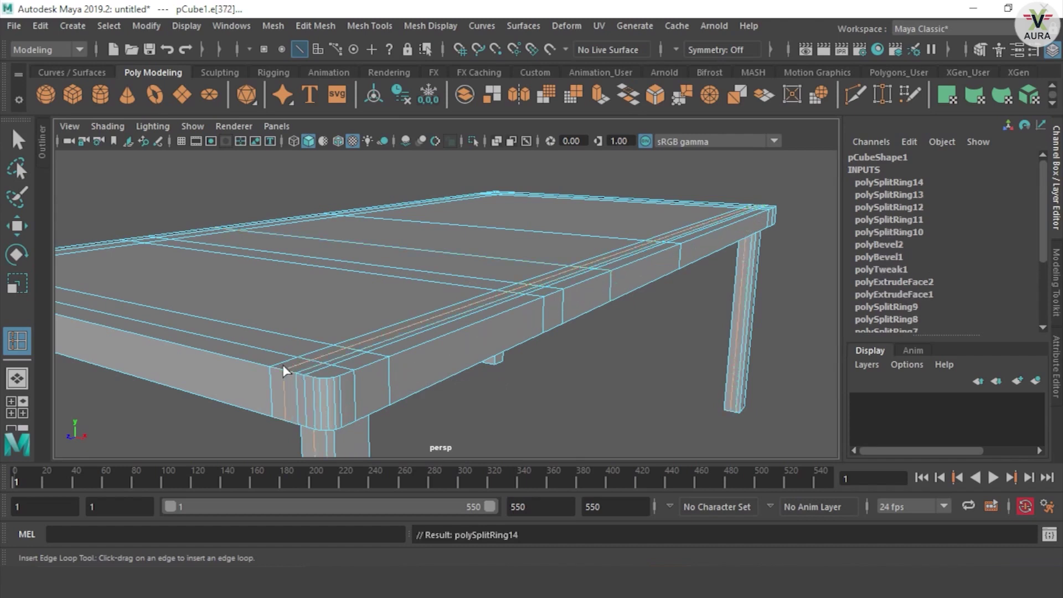
left_click(349, 365)
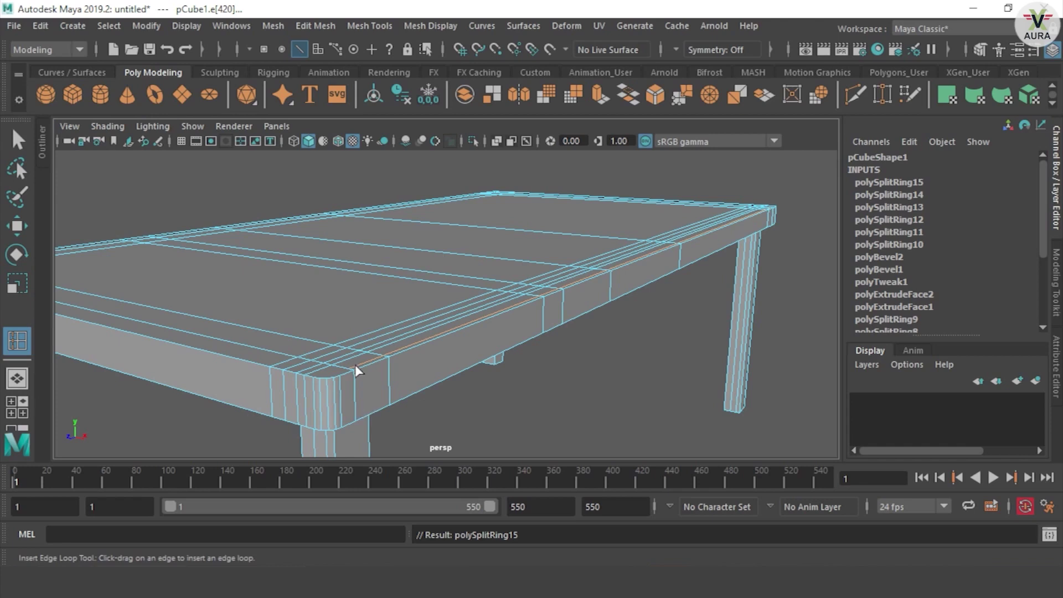
key("ctrl+z")
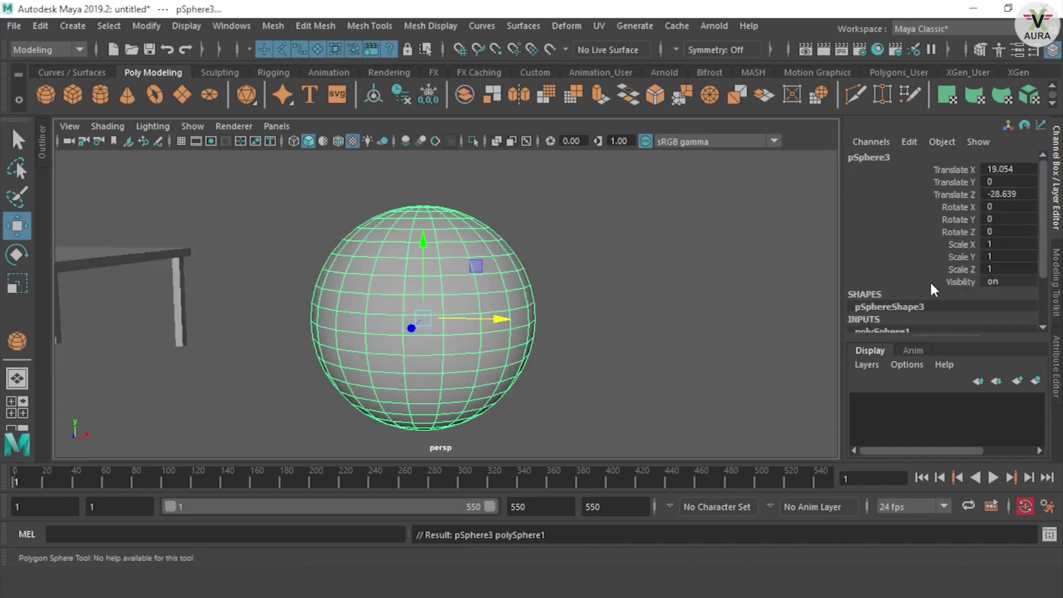
Give the first sphere 15 axis subdivisions and check its shading.
scroll(936, 289, "down", 3)
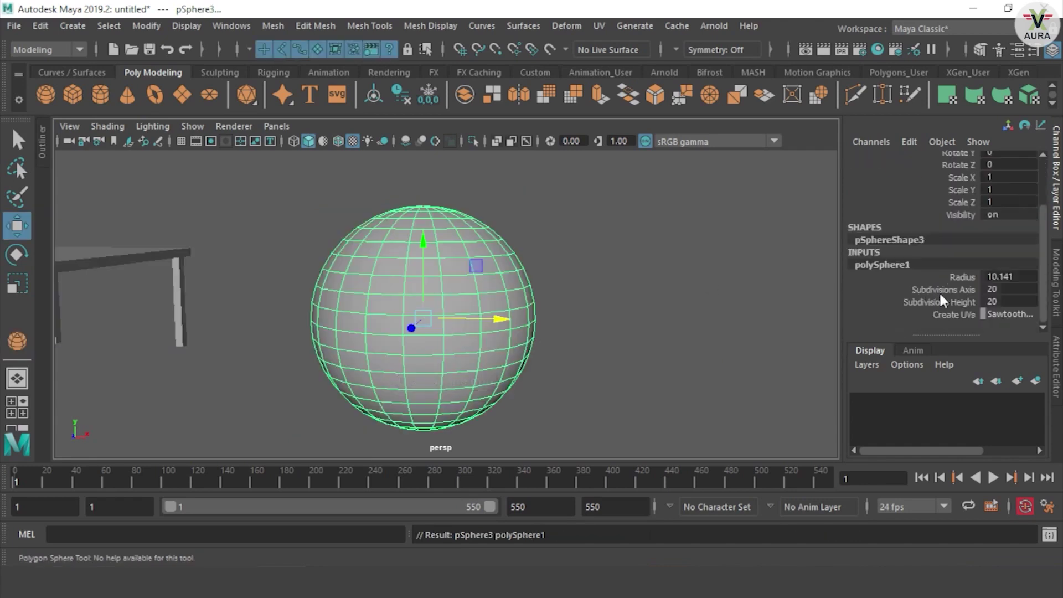
double_click(1002, 289)
type("15")
left_click(1010, 311)
double_click(1011, 301)
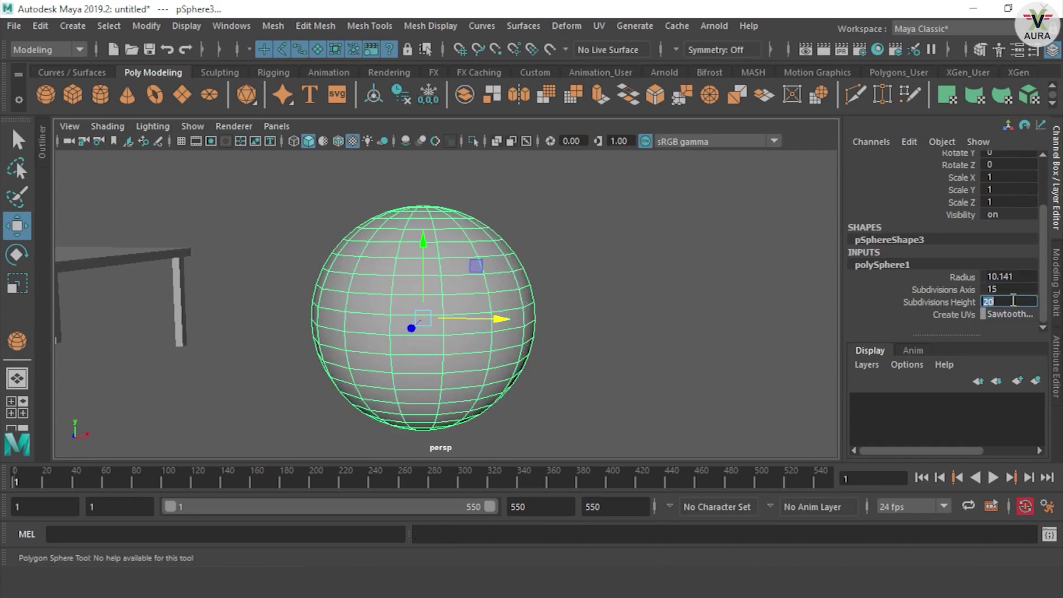
left_click(602, 323)
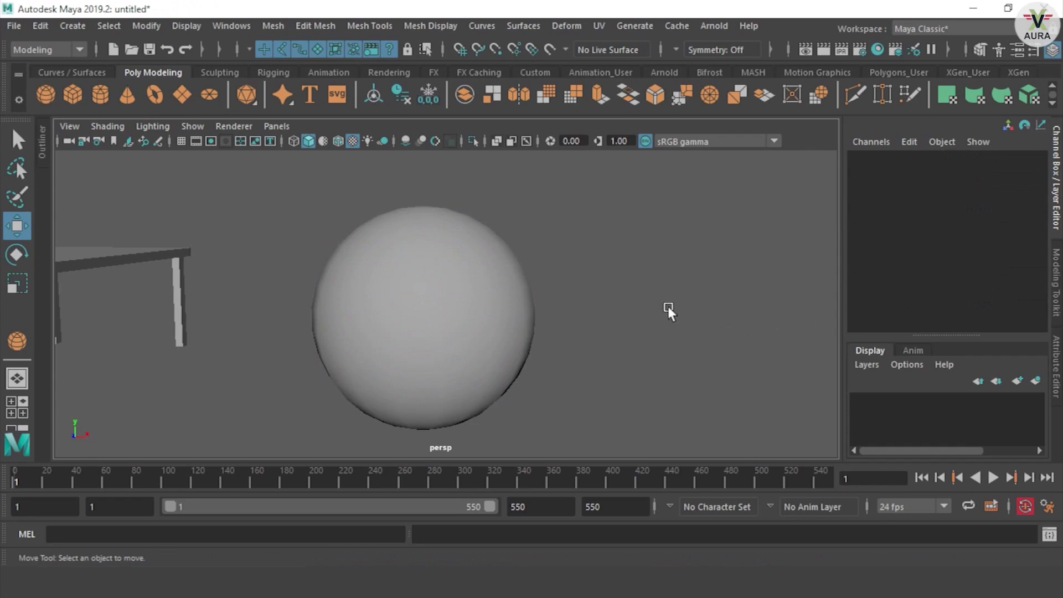
left_click(491, 283)
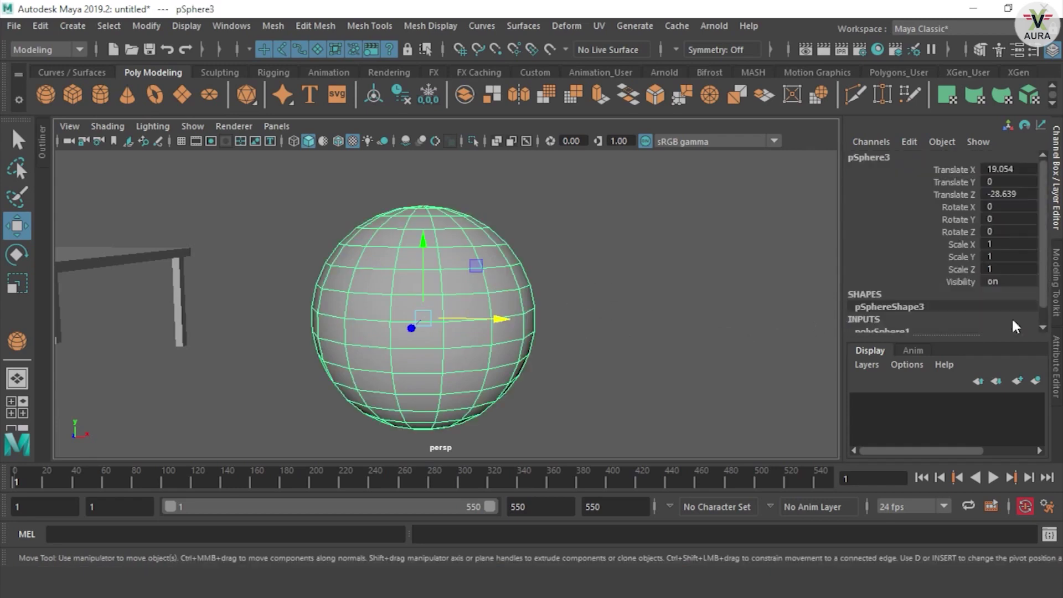
left_click(637, 320)
left_click(462, 314)
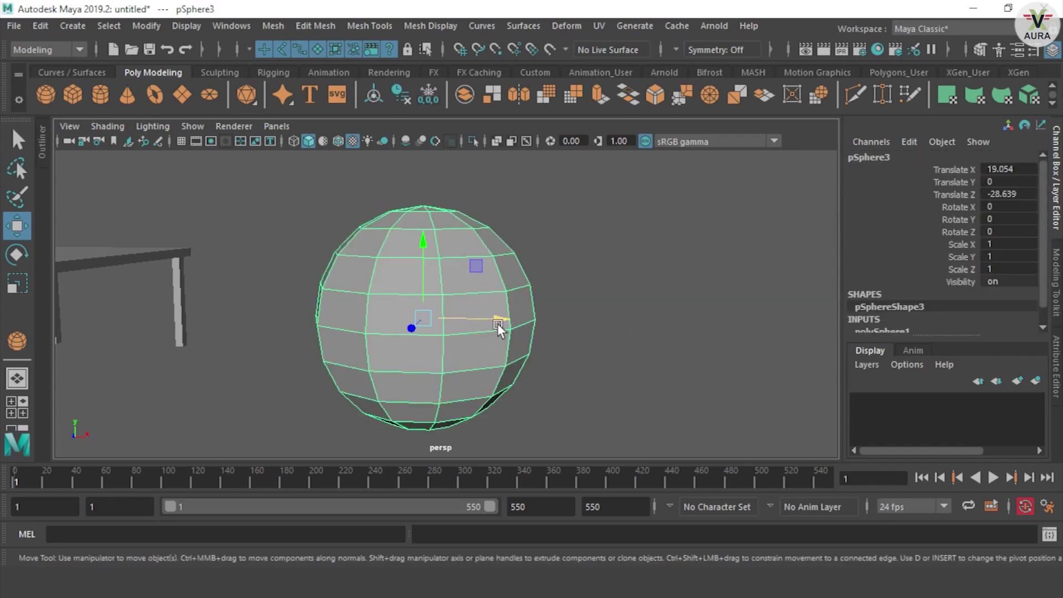
Duplicate the sphere to the right and raise the copy's subdivisions.
left_click_drag(496, 323, 838, 358, "shift")
scroll(994, 313, "down", 3)
double_click(999, 290)
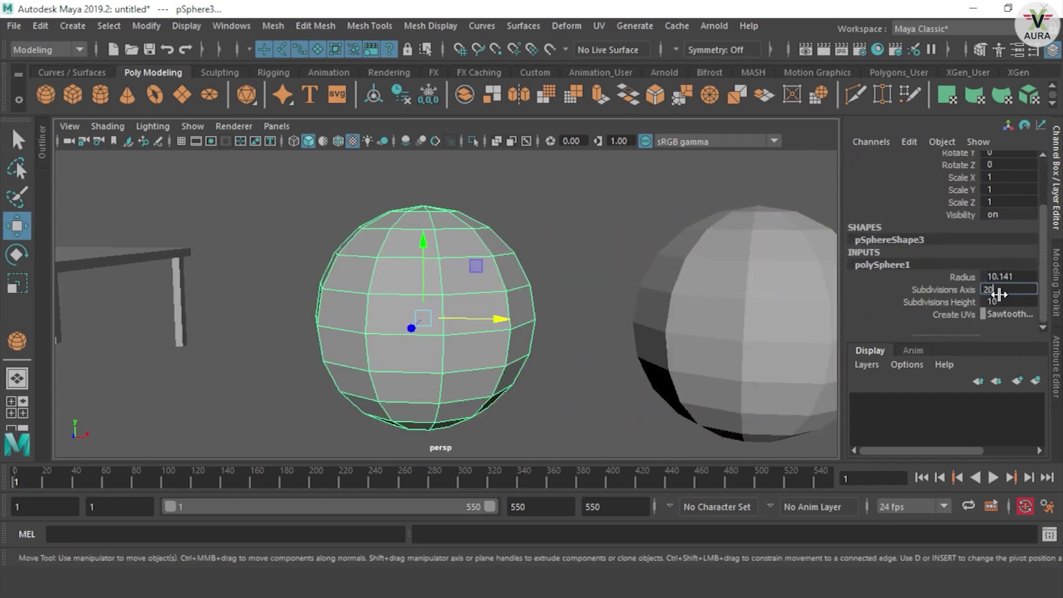
key("Return")
left_click(451, 279)
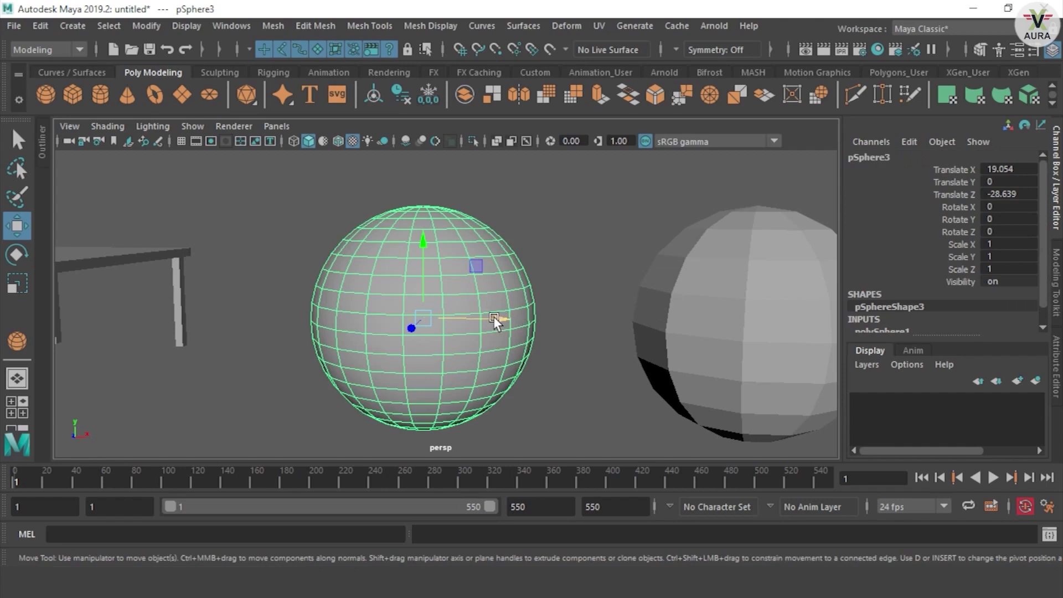
Set the copied sphere to 100 axis and 100 height subdivisions.
left_click_drag(751, 313, 776, 318)
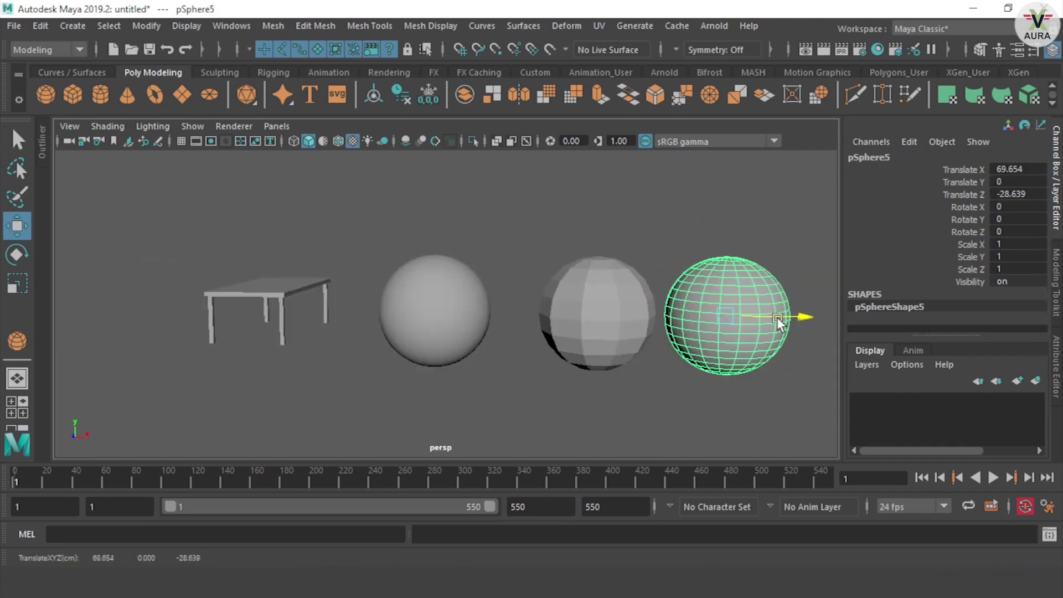
type("100")
key("Tab")
type("100")
key("Return")
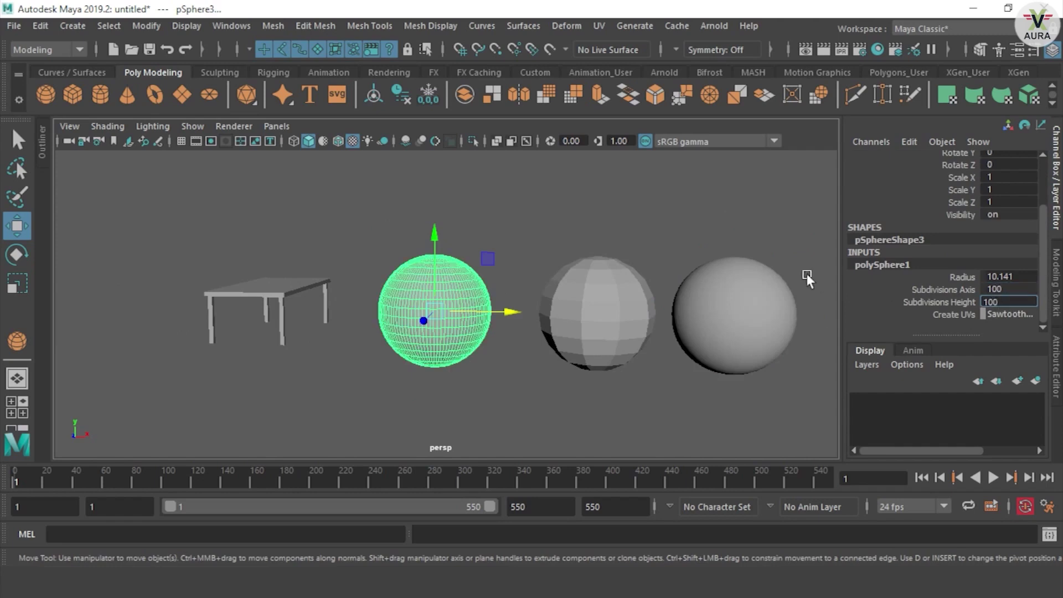
left_click(760, 234)
Move the dense 100×100 sphere to the right end of the row and frame all three.
left_click(456, 293)
left_click_drag(494, 310, 953, 335)
mouse_move(709, 376)
middle_mouse_down("alt")
mouse_move(665, 381)
mouse_move(526, 356)
middle_mouse_up("alt")
right_click_drag(525, 355, 626, 349, "alt")
mouse_move(625, 349)
middle_mouse_down("alt")
mouse_move(534, 343)
mouse_move(537, 356)
middle_mouse_up("alt")
left_click(532, 343)
left_click(630, 409)
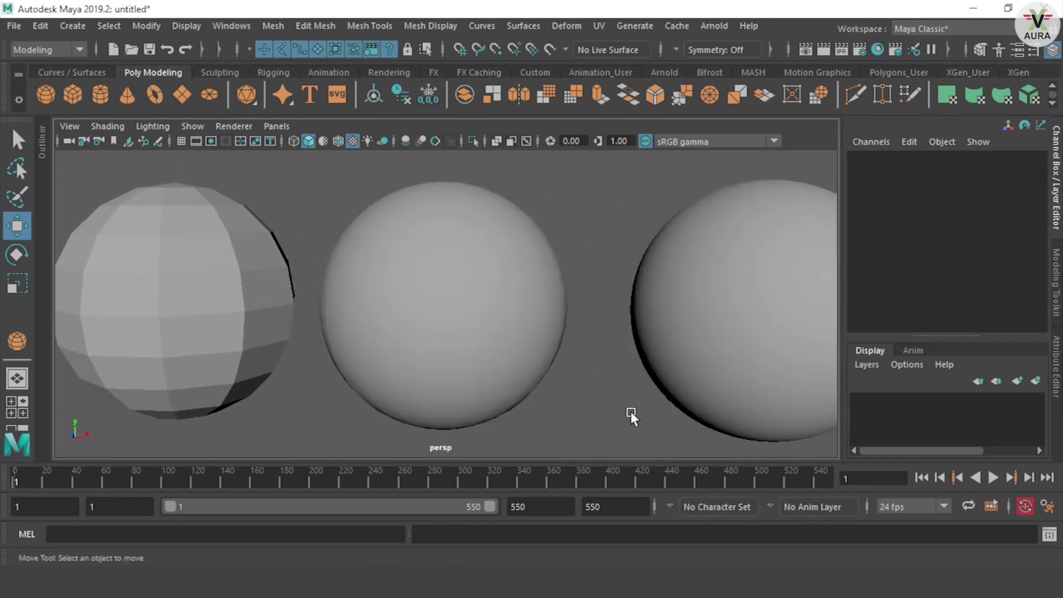
left_click(740, 296)
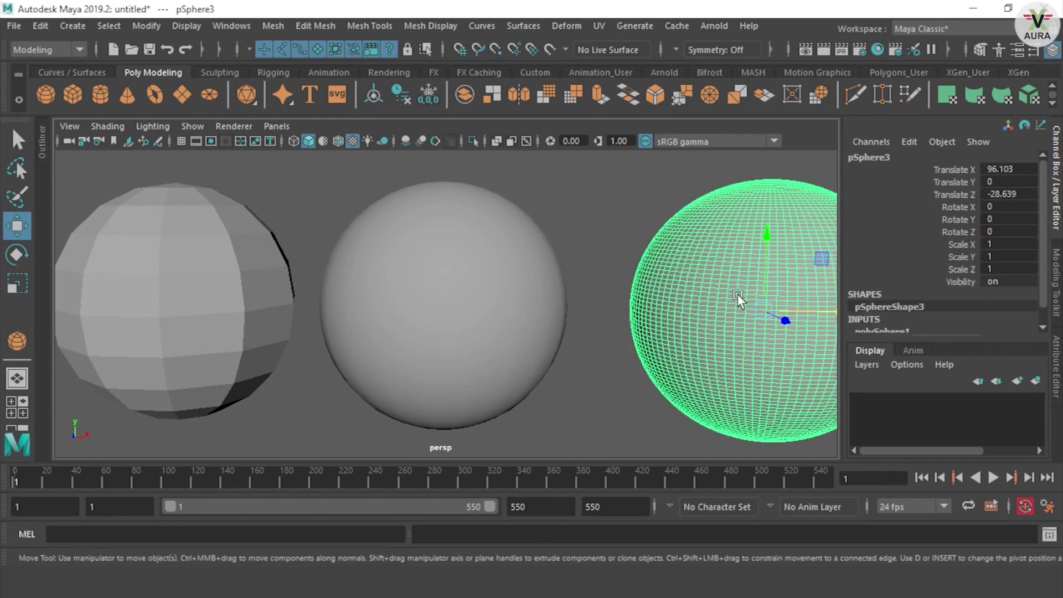
left_click(498, 289)
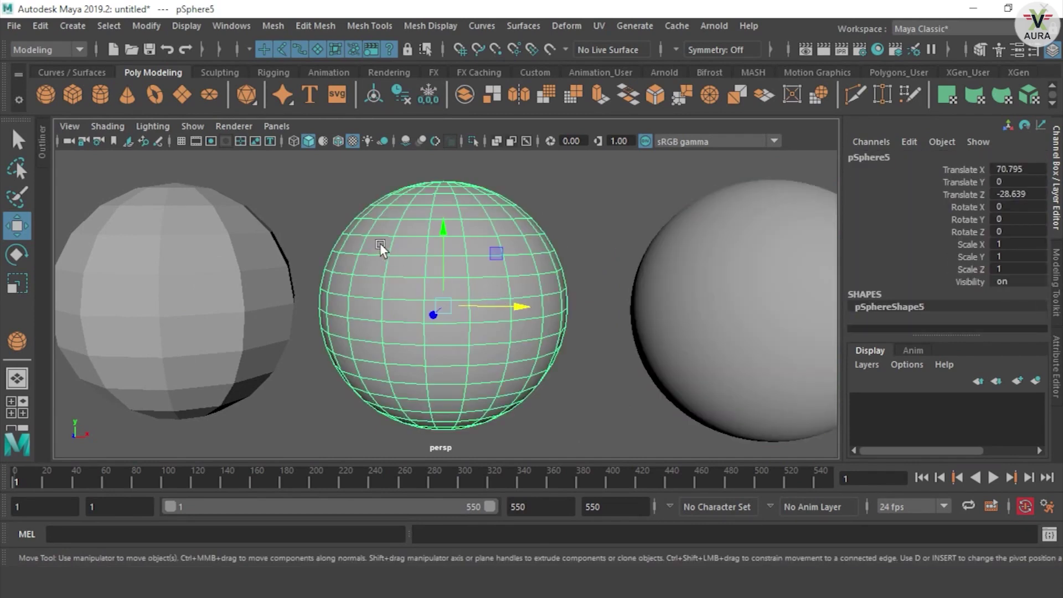
scroll(177, 188, "up", 5)
mouse_move(192, 199)
middle_mouse_down("alt")
mouse_move(294, 323)
mouse_move(290, 340)
middle_mouse_up("alt")
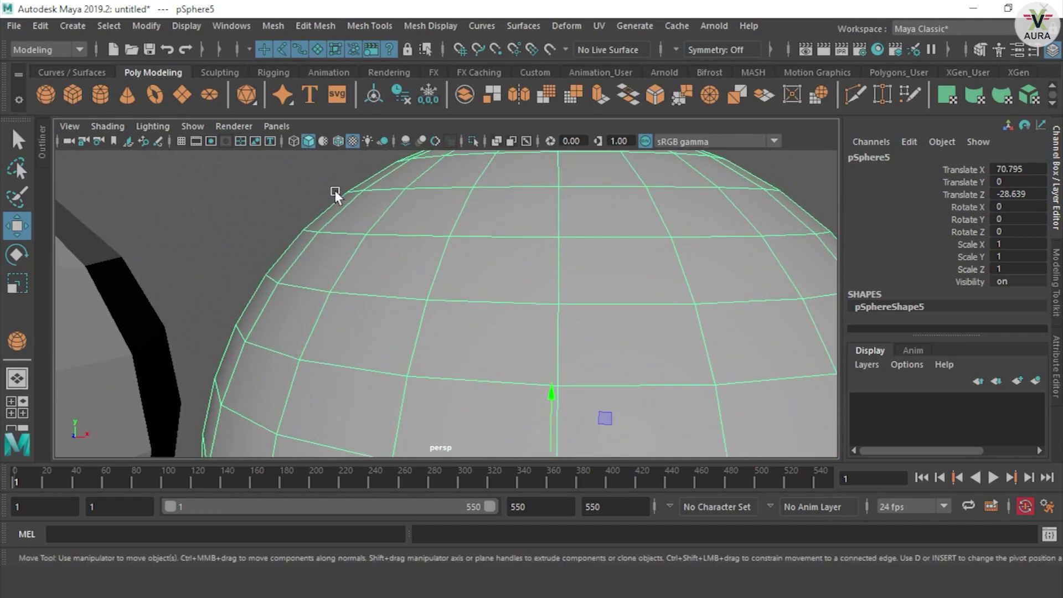
key("f")
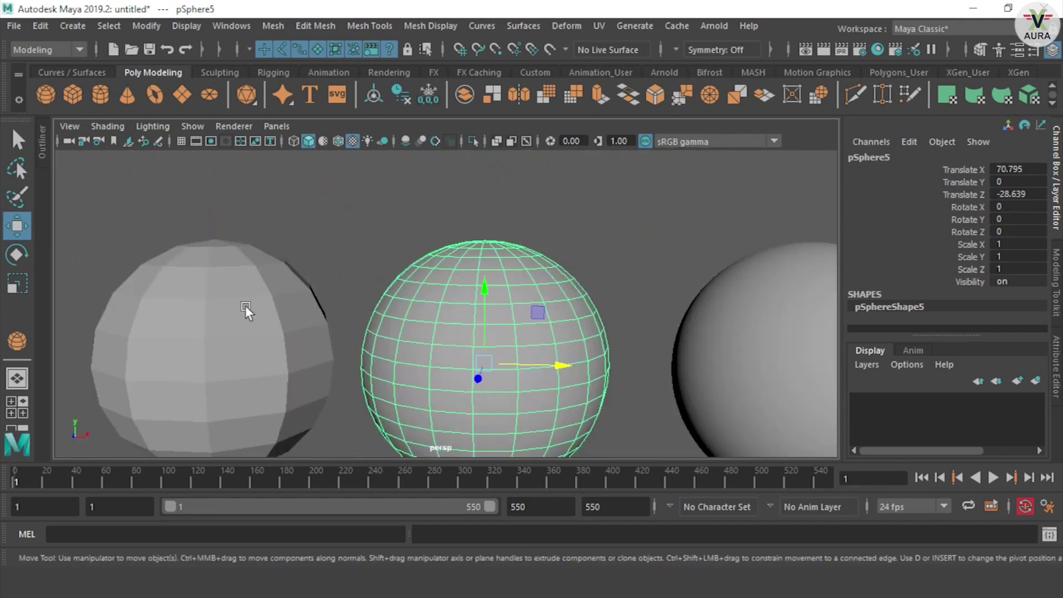
left_click(245, 306)
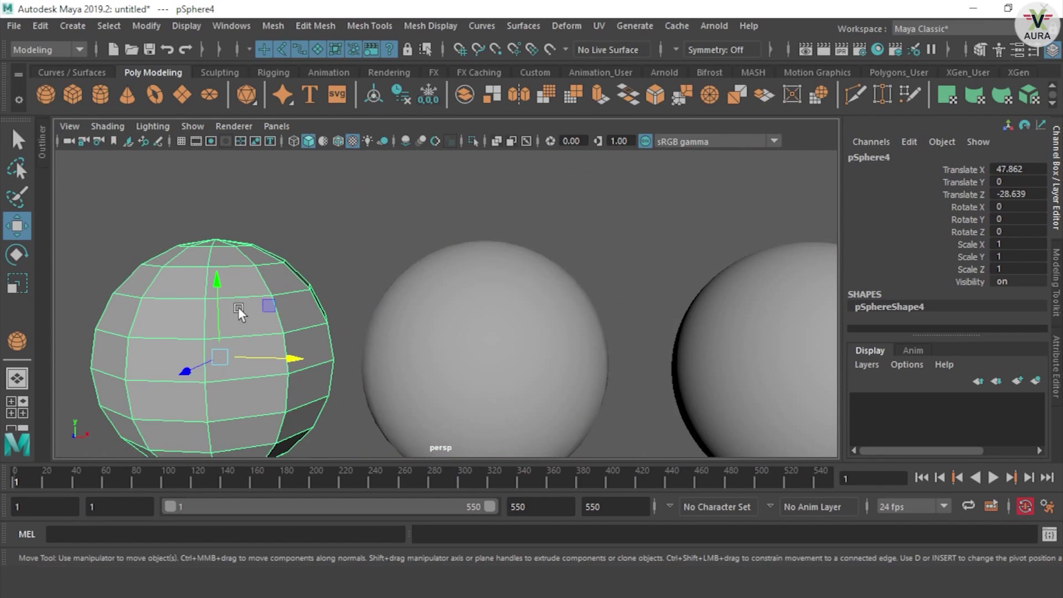
scroll(332, 299, "down", 3)
left_click(538, 293)
scroll(598, 308, "up", 2)
scroll(667, 320, "up", 3)
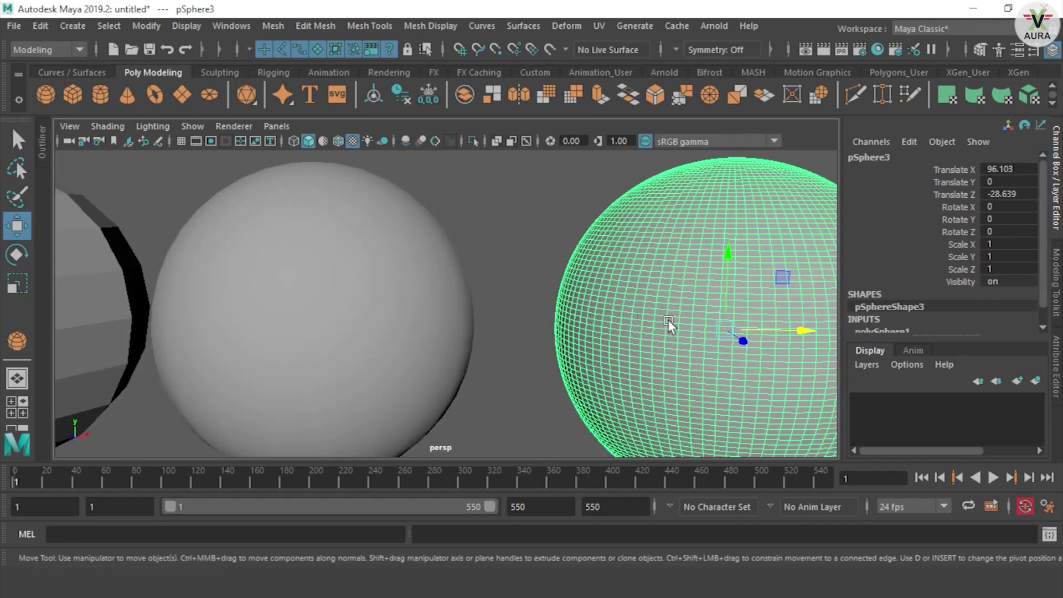
mouse_move(686, 324)
middle_mouse_down("alt")
mouse_move(503, 303)
mouse_move(551, 297)
mouse_move(620, 319)
middle_mouse_up("alt")
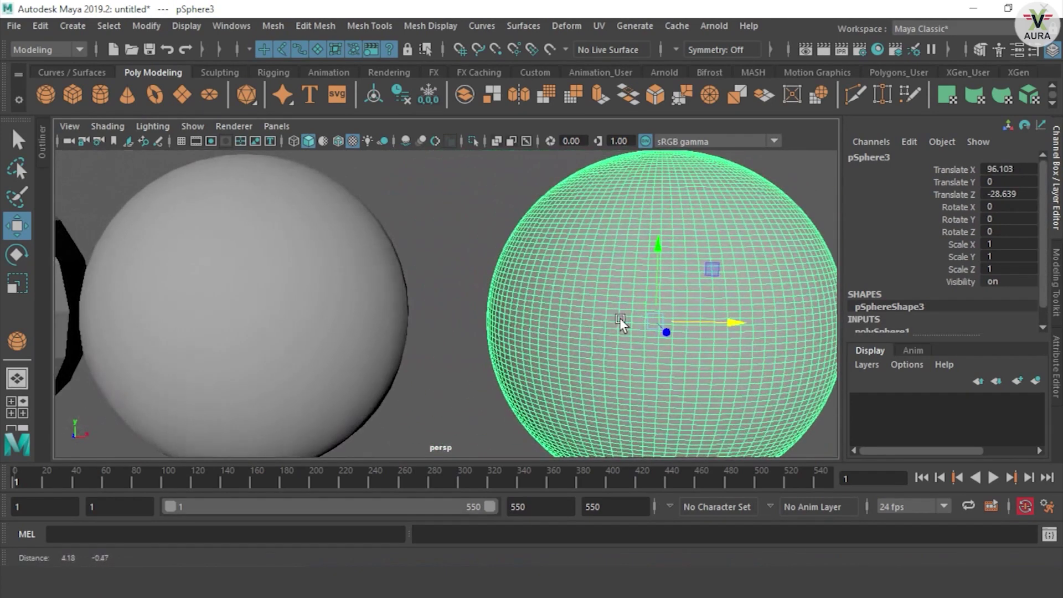
scroll(623, 321, "up", 3)
middle_click_drag(718, 296, 481, 292, "alt")
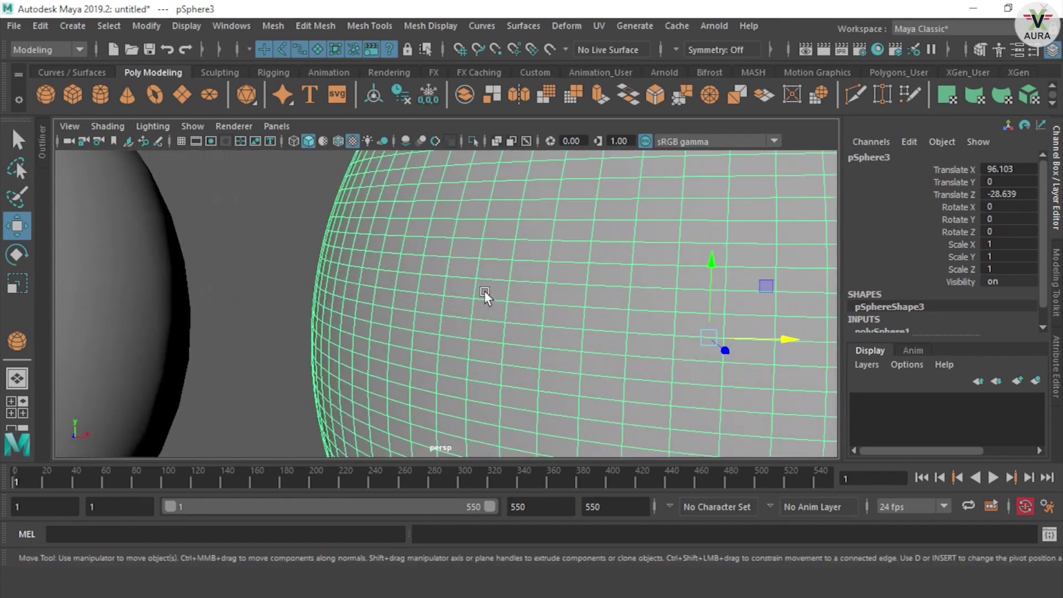
middle_click_drag(705, 281, 471, 286, "alt")
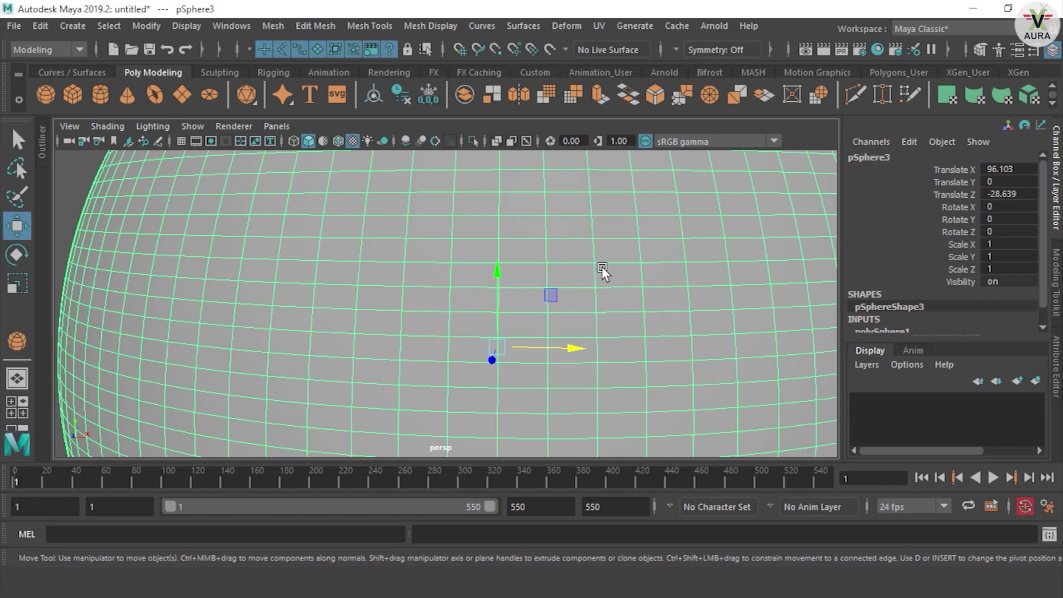
key("f")
left_click_drag(586, 210, 368, 408)
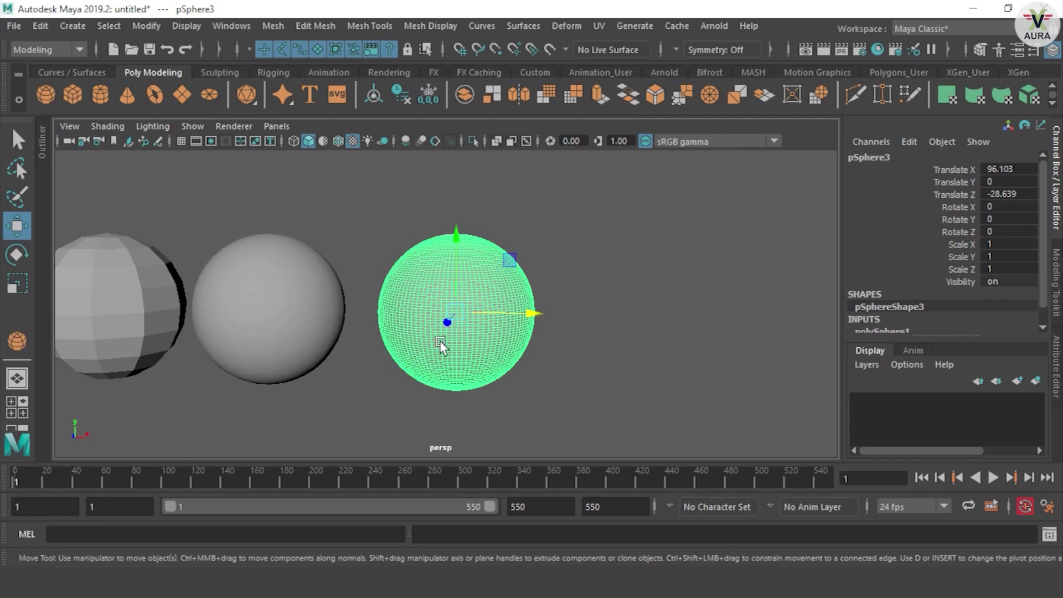
mouse_move(255, 367)
middle_mouse_down("alt")
mouse_move(373, 392)
mouse_move(449, 391)
middle_mouse_up("alt")
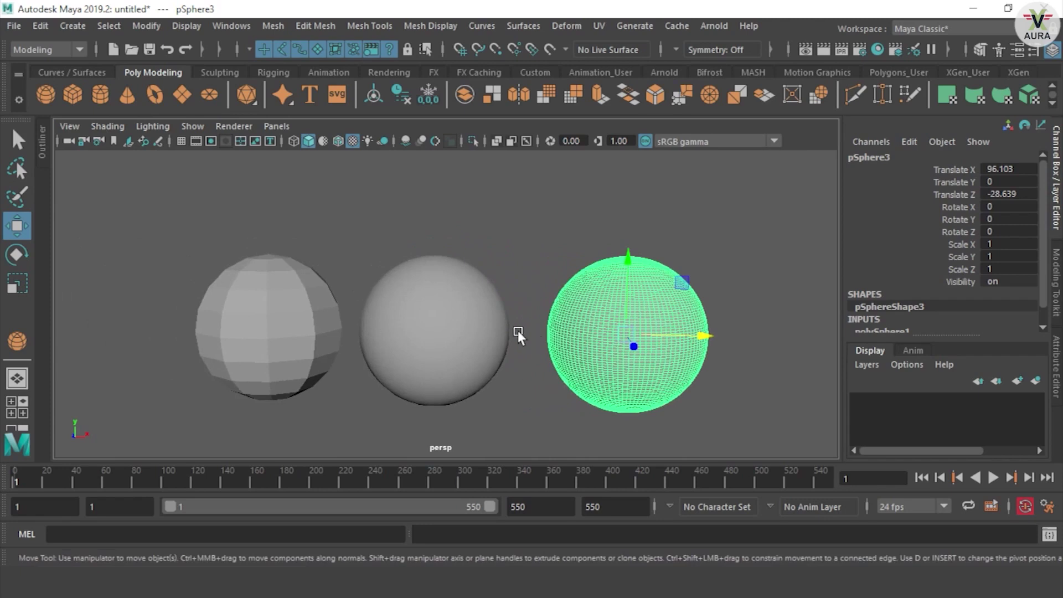
Turn on smooth preview (3) for the left and middle spheres.
left_click(494, 325)
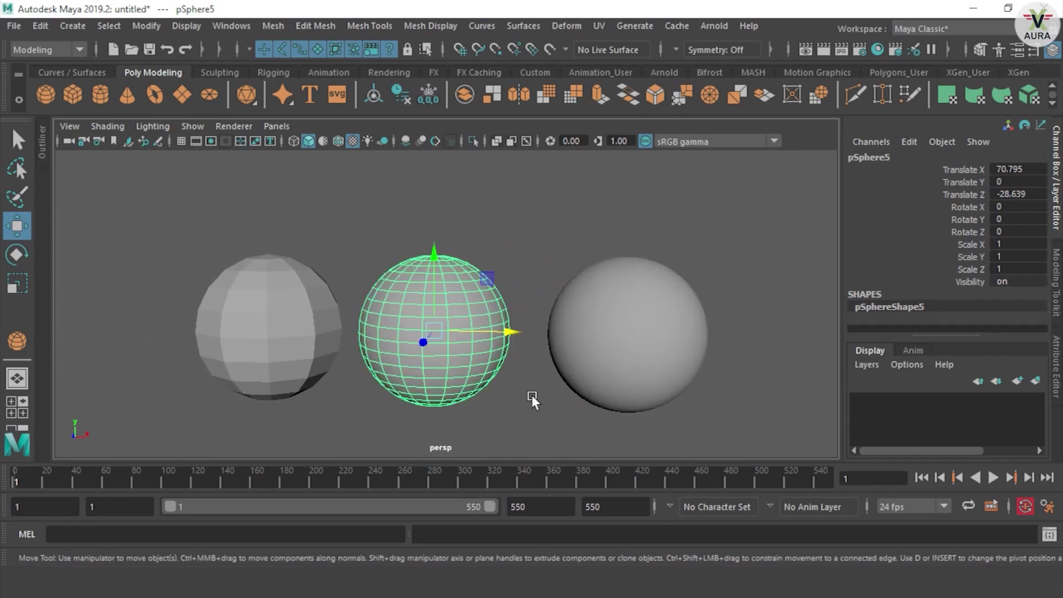
left_click(294, 322)
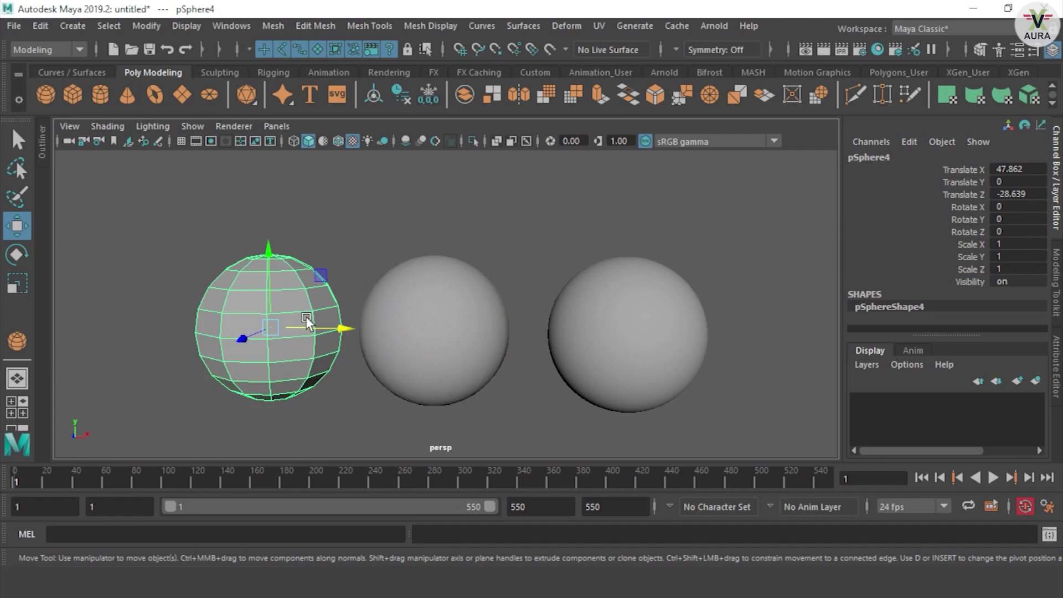
key("3")
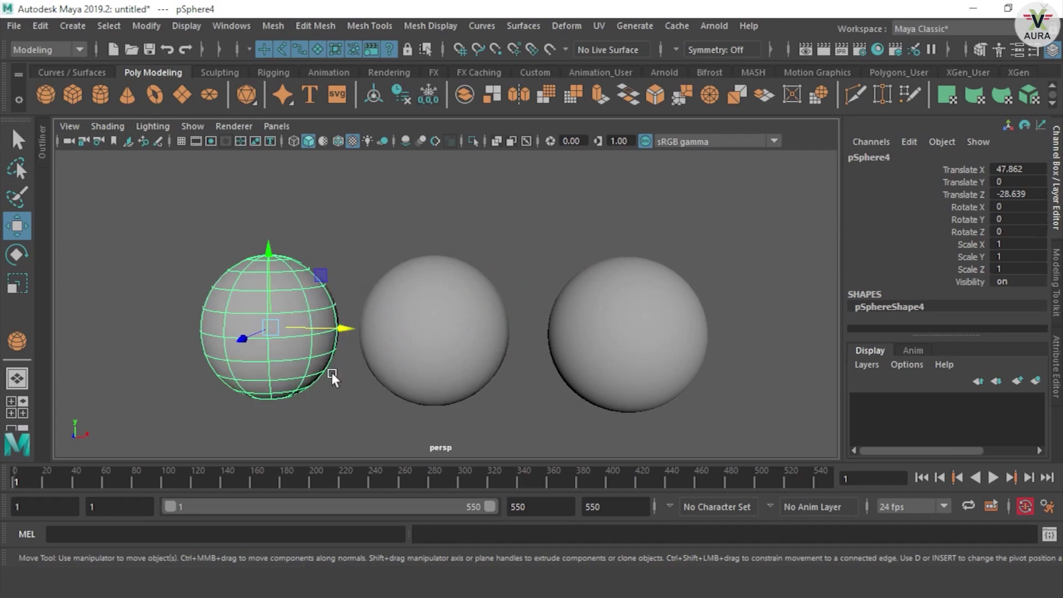
left_click(339, 382)
mouse_move(347, 389)
left_mouse_down("alt")
mouse_move(540, 374)
mouse_move(343, 380)
left_mouse_up("alt")
left_click(452, 334)
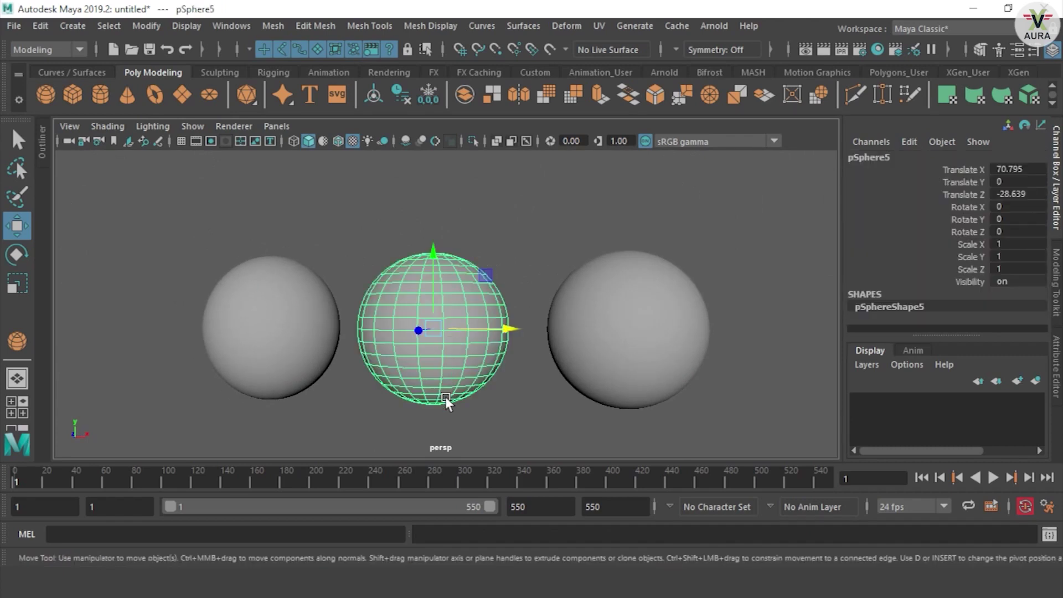
key("3")
left_click(502, 392)
Orbit around the row and select each sphere in turn, then clear the selection.
mouse_move(502, 392)
left_mouse_down("alt")
mouse_move(562, 372)
mouse_move(536, 313)
mouse_move(460, 374)
mouse_move(431, 316)
left_mouse_up("alt")
left_click(431, 317)
left_click(597, 332)
left_click(316, 355)
left_click(400, 339)
left_click(580, 318)
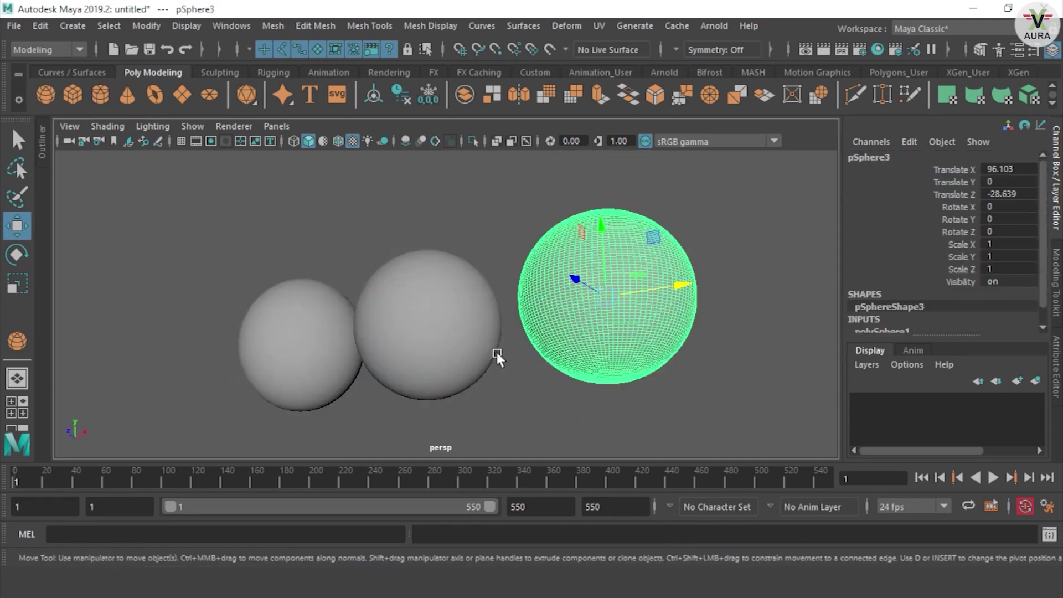
left_click(500, 404)
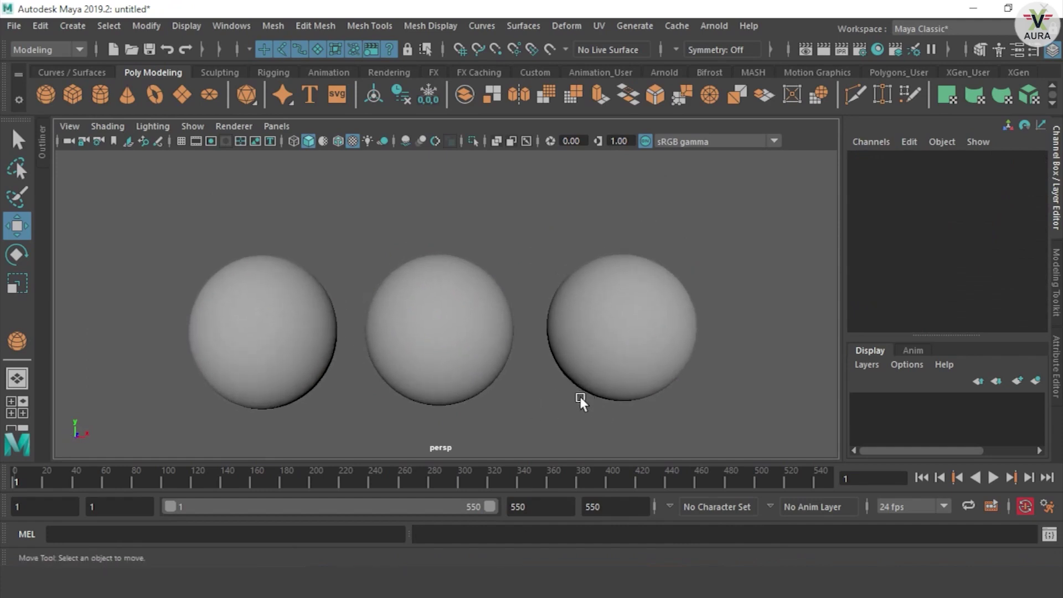
Delete the left, right and last remaining spheres.
left_click(468, 326)
left_click(262, 325)
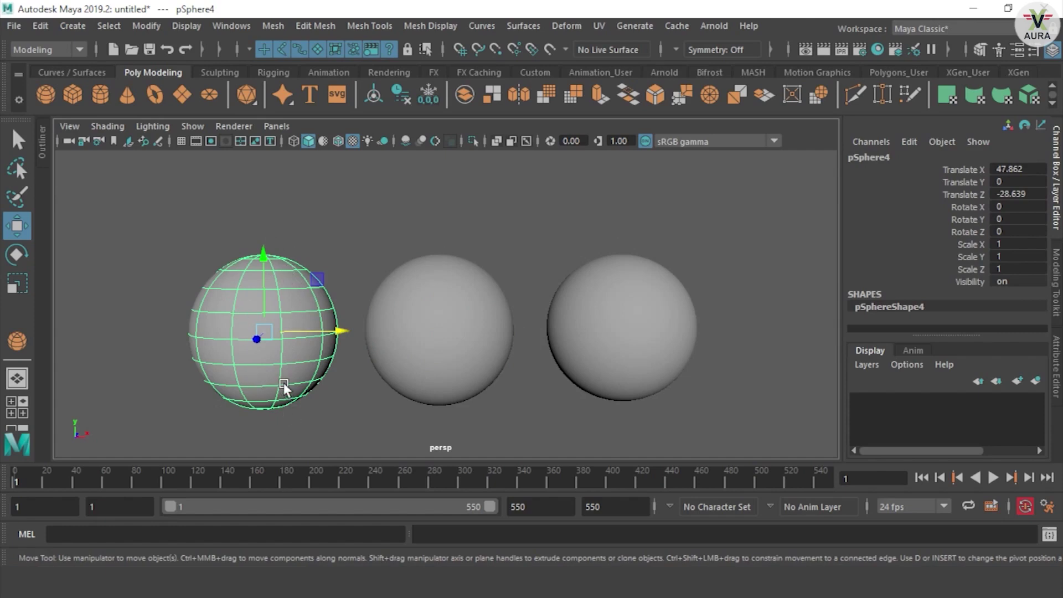
key("Delete")
left_click(429, 333)
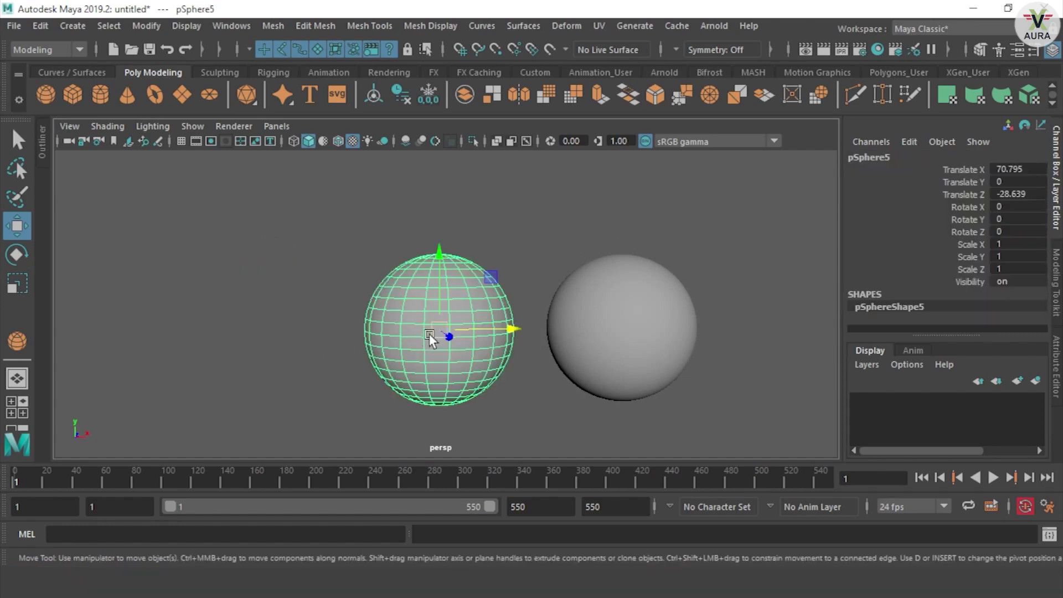
left_click_drag(485, 381, 420, 323, "alt")
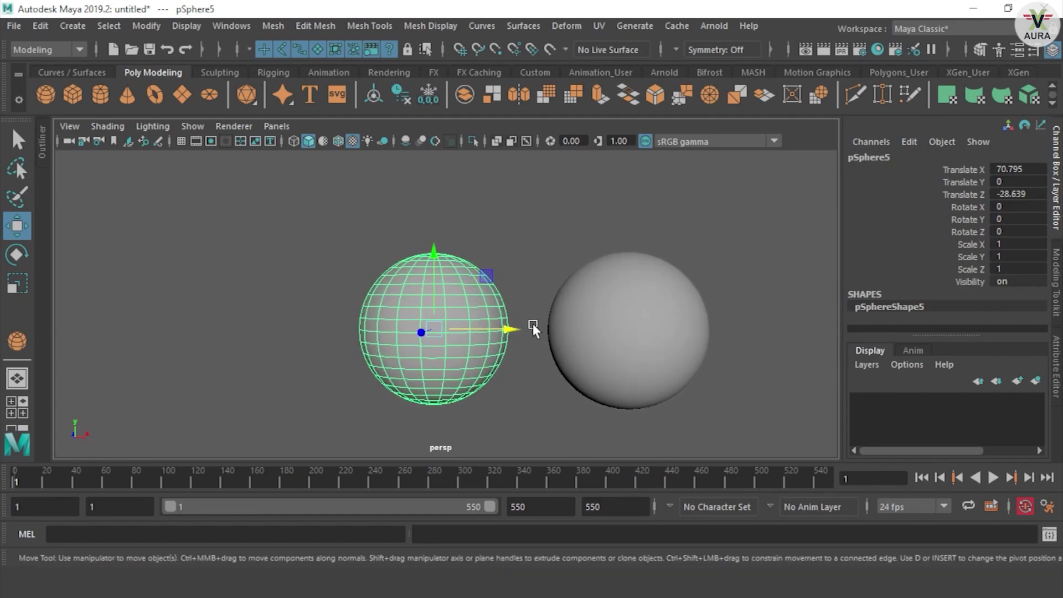
left_click(680, 349)
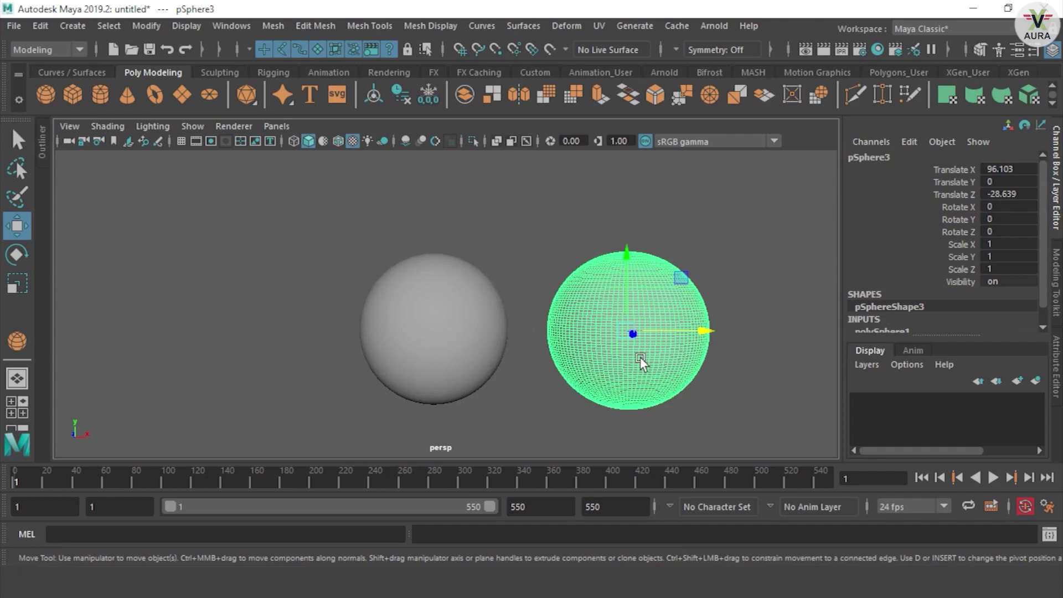
key("Delete")
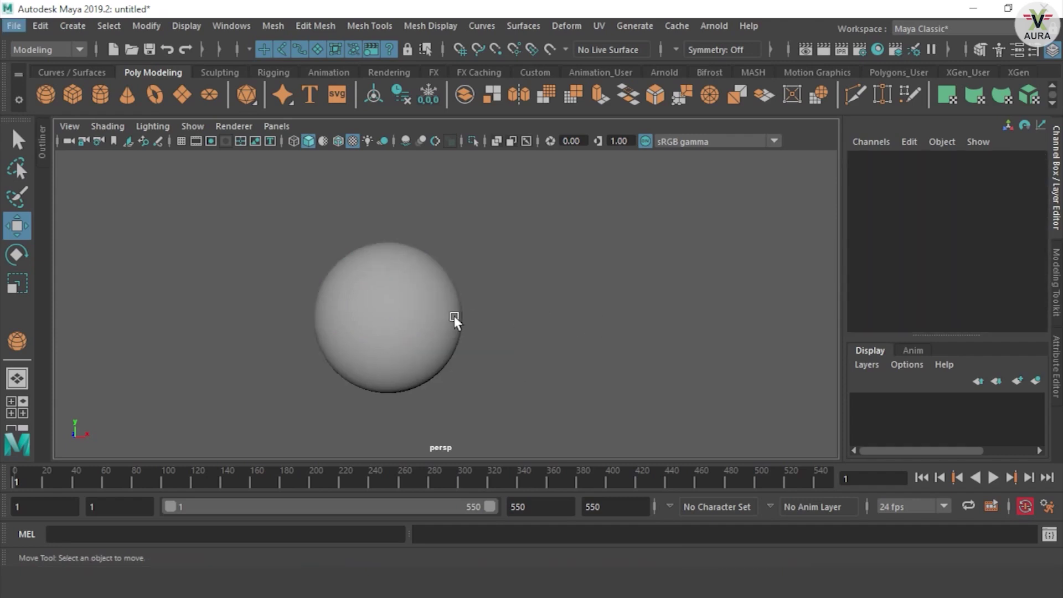
left_click(455, 316)
key("Delete")
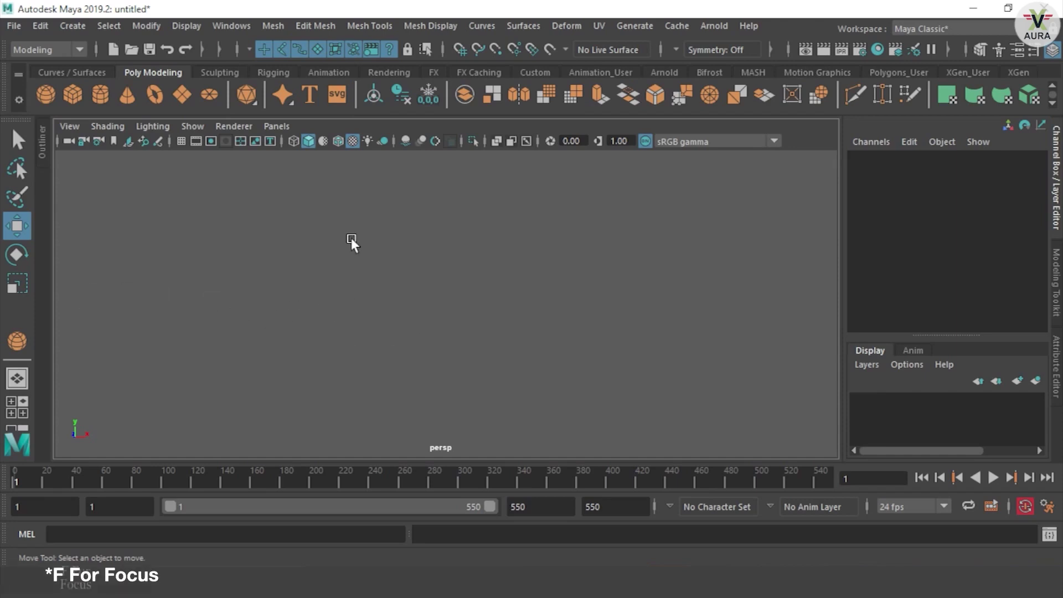
Frame the whole scene, marquee-select the two leftover spheres, and orbit to inspect the table.
key("f")
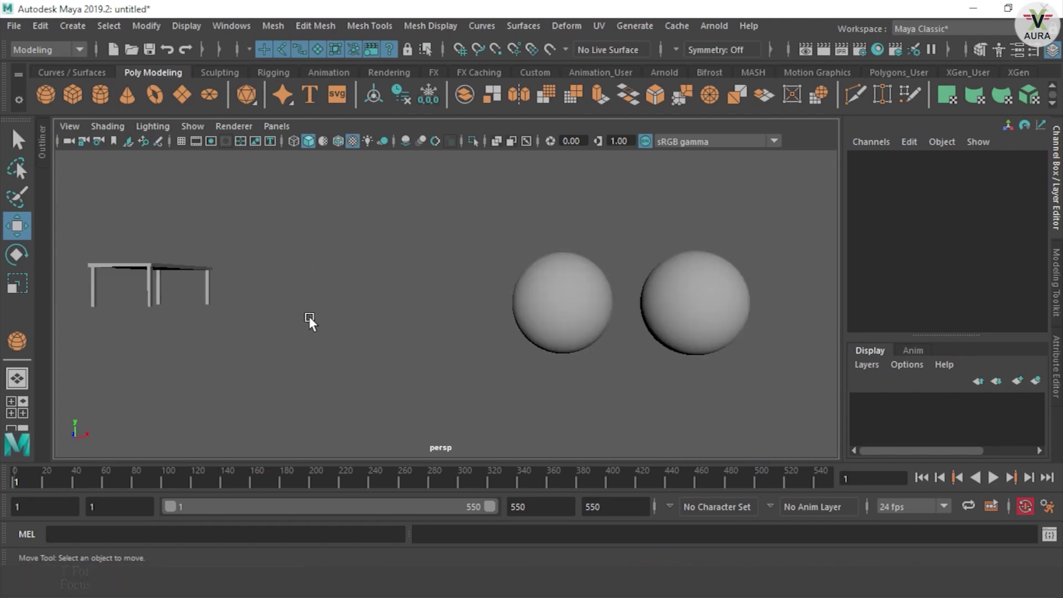
scroll(312, 313, "down", 4)
left_click_drag(331, 305, 396, 340, "alt")
left_click_drag(669, 228, 347, 468)
mouse_move(577, 340)
left_mouse_down("alt")
mouse_move(641, 323)
mouse_move(541, 362)
mouse_move(516, 348)
left_mouse_up("alt")
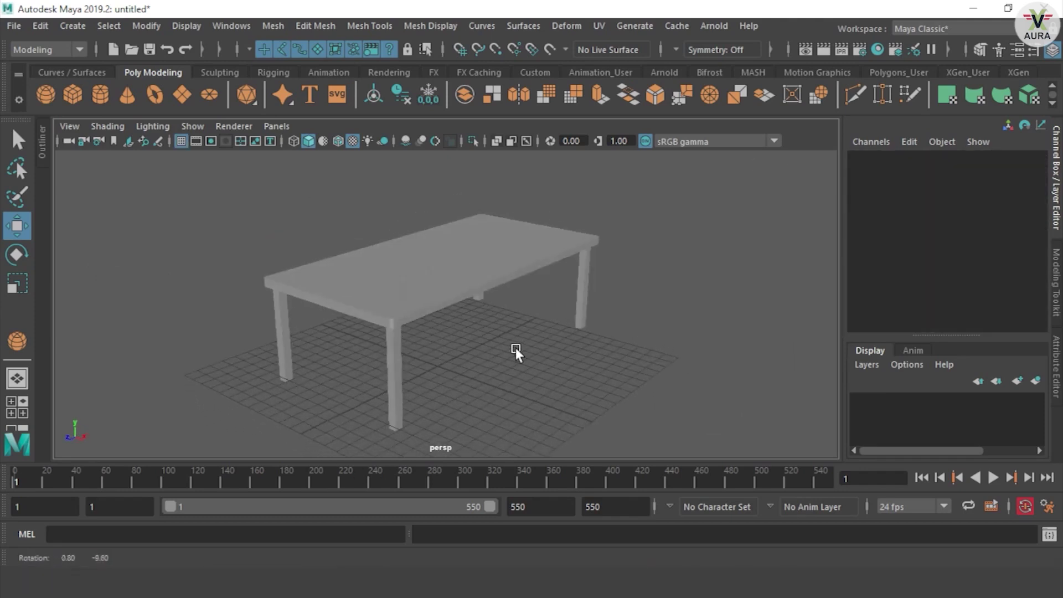
Create a new polygon cube and lift it above the grid.
left_click(72, 95)
mouse_move(570, 325)
left_mouse_down()
mouse_move(569, 256)
mouse_move(617, 331)
mouse_move(635, 320)
mouse_move(565, 301)
left_mouse_up()
left_click(457, 360)
mouse_move(458, 360)
left_mouse_down("alt")
mouse_move(528, 345)
mouse_move(516, 341)
left_mouse_up("alt")
Shorten the table legs by raising their bottom vertices, and lower the table toward the grid.
right_click_drag(516, 342, 263, 135)
left_click_drag(609, 333, 166, 438)
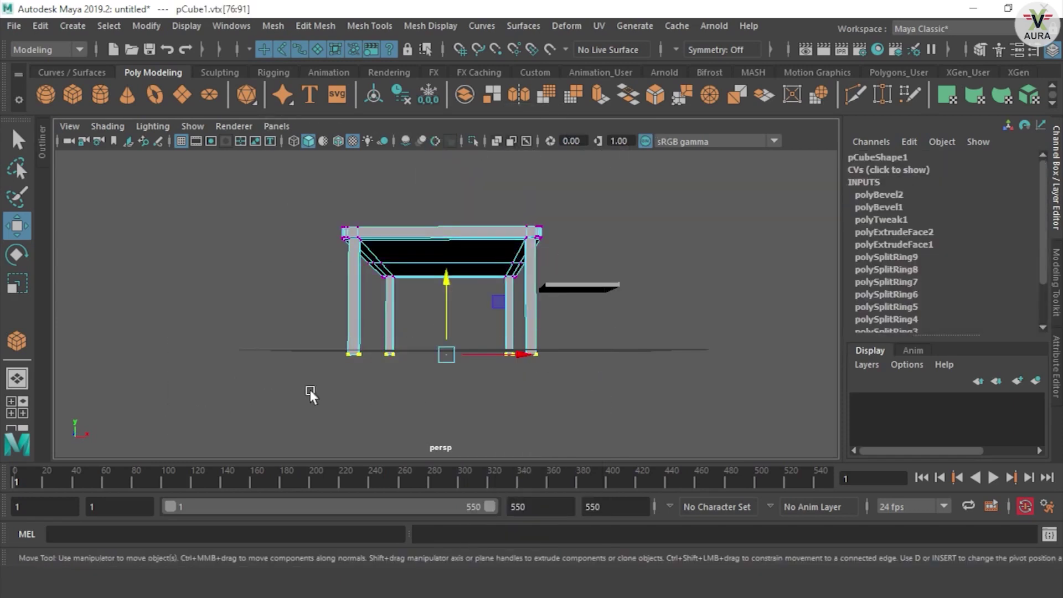
left_click_drag(445, 314, 454, 298)
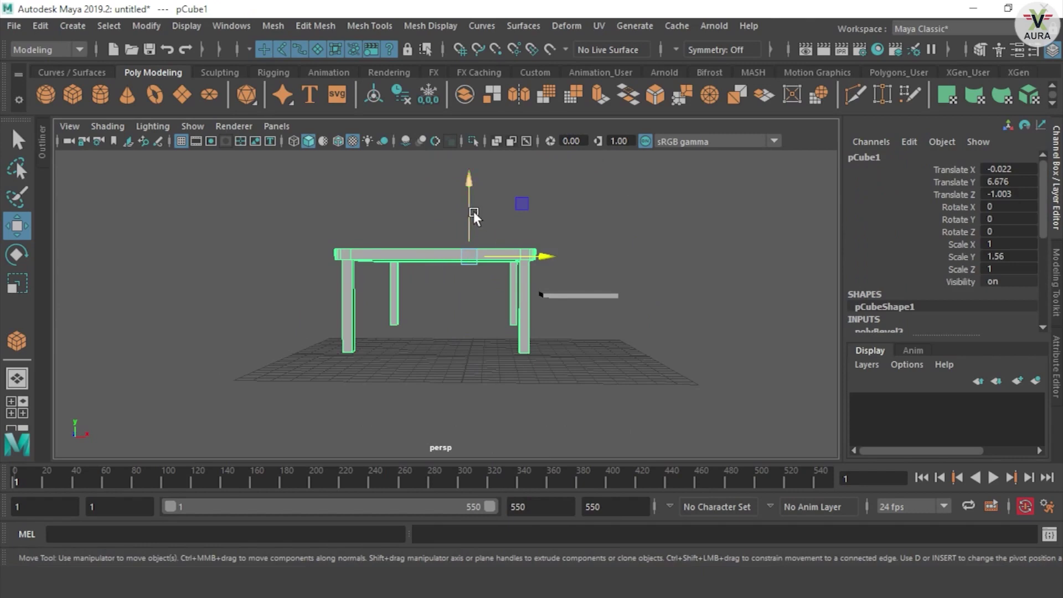
left_click_drag(474, 211, 474, 225)
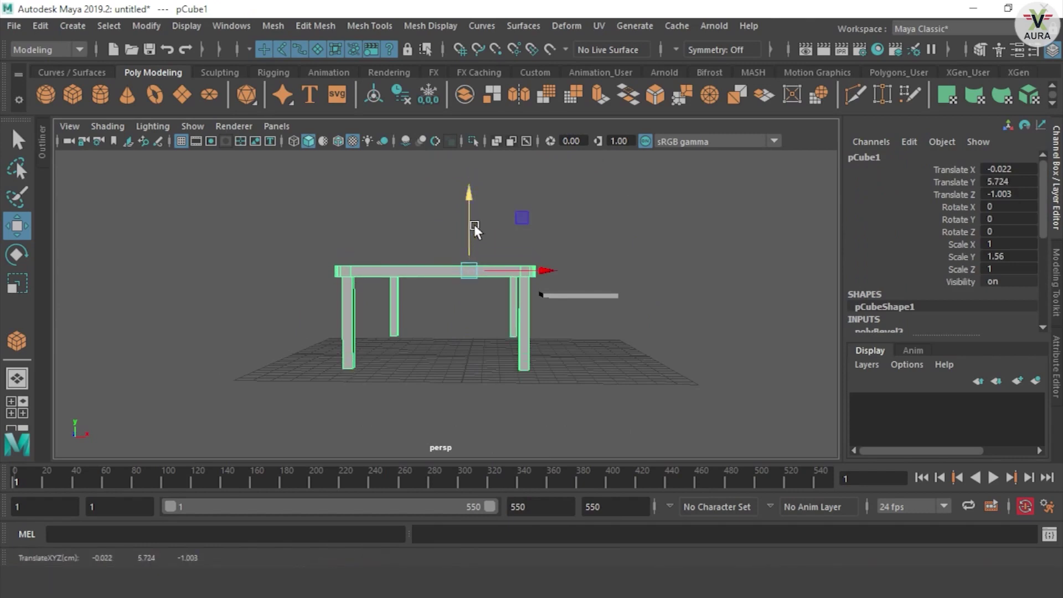
Place the flat board beside the table at X 4.92, Y 3.609, Z 0.659.
left_click(587, 292)
left_click_drag(585, 259, 574, 264)
left_click_drag(618, 299, 585, 306)
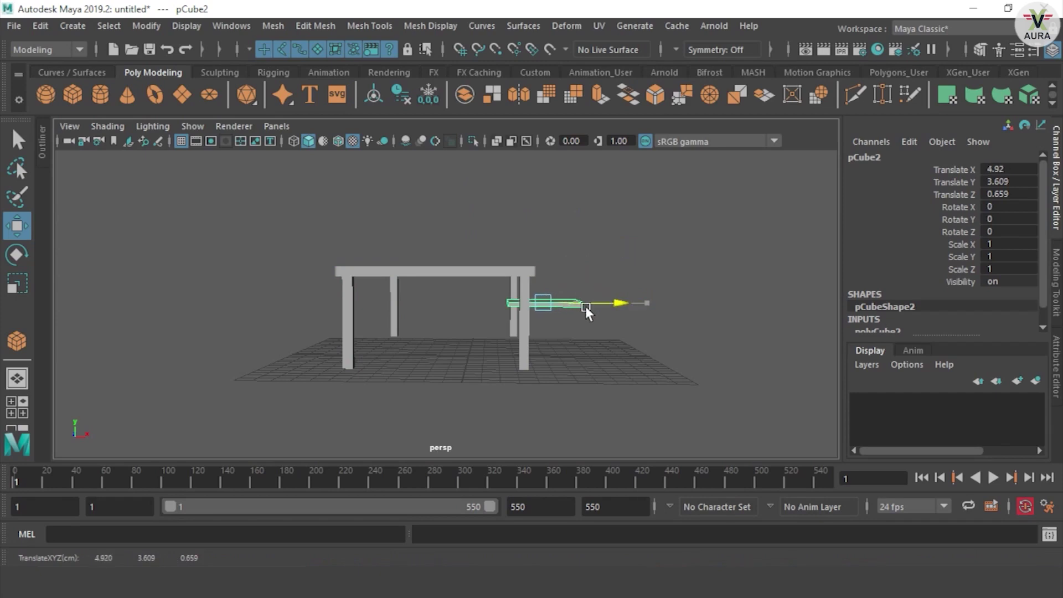
mouse_move(612, 341)
left_mouse_down("alt")
mouse_move(457, 359)
mouse_move(530, 354)
mouse_move(460, 356)
mouse_move(485, 358)
mouse_move(534, 323)
mouse_move(586, 375)
mouse_move(702, 241)
left_mouse_up("alt")
left_click(369, 236)
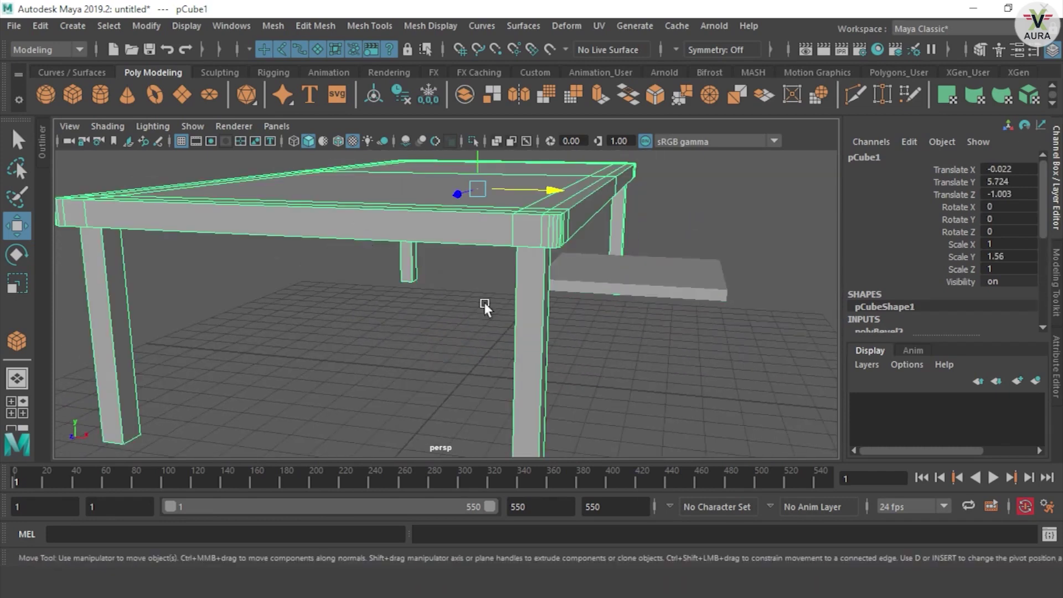
left_click(692, 288)
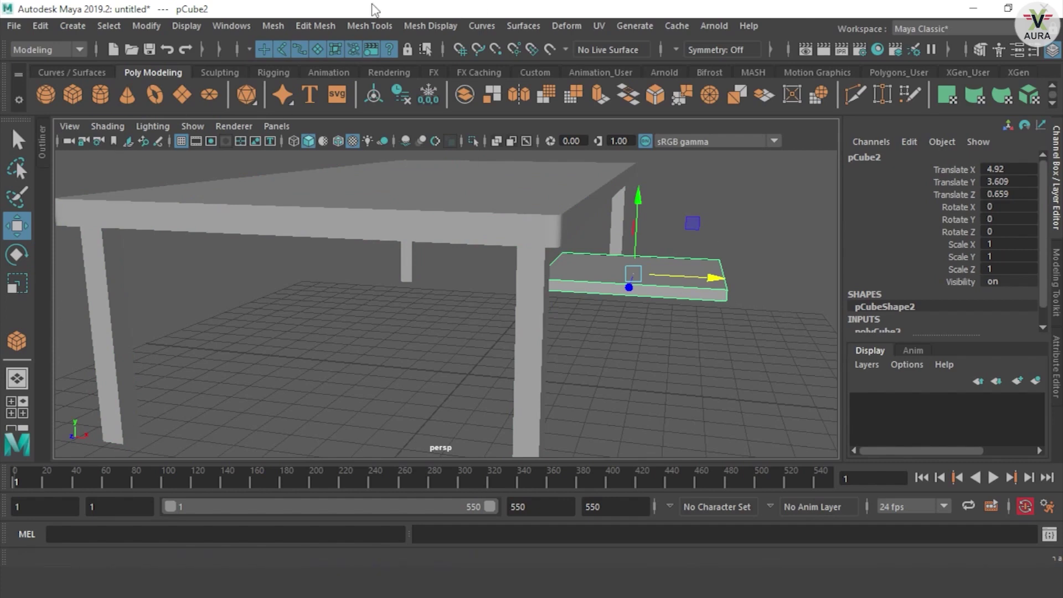
left_click(387, 26)
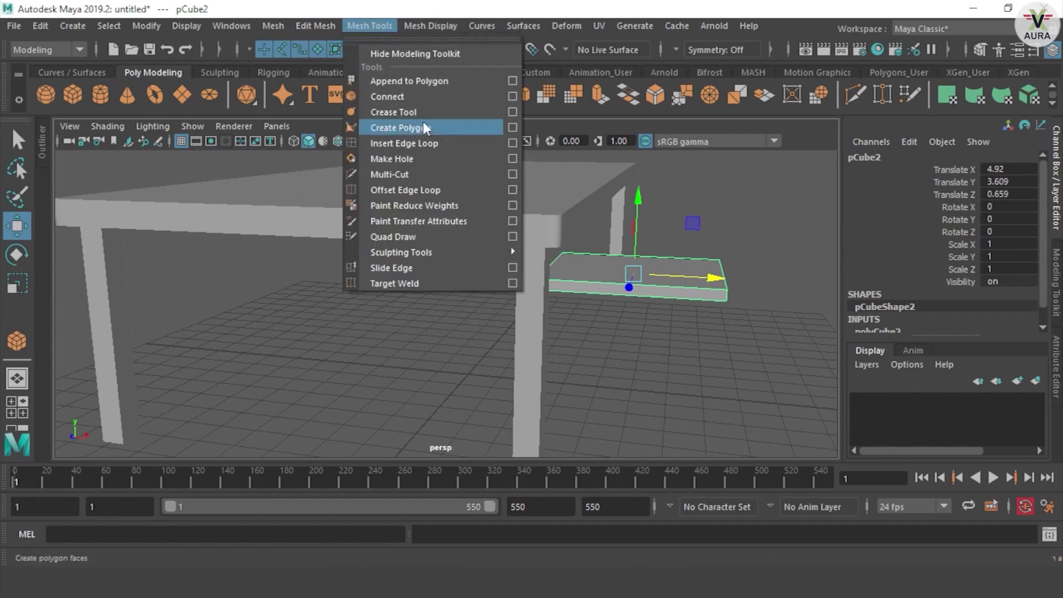
Activate Insert Edge Loop, then close the Offset Edge Loop options and Tool Settings windows.
left_click(409, 144)
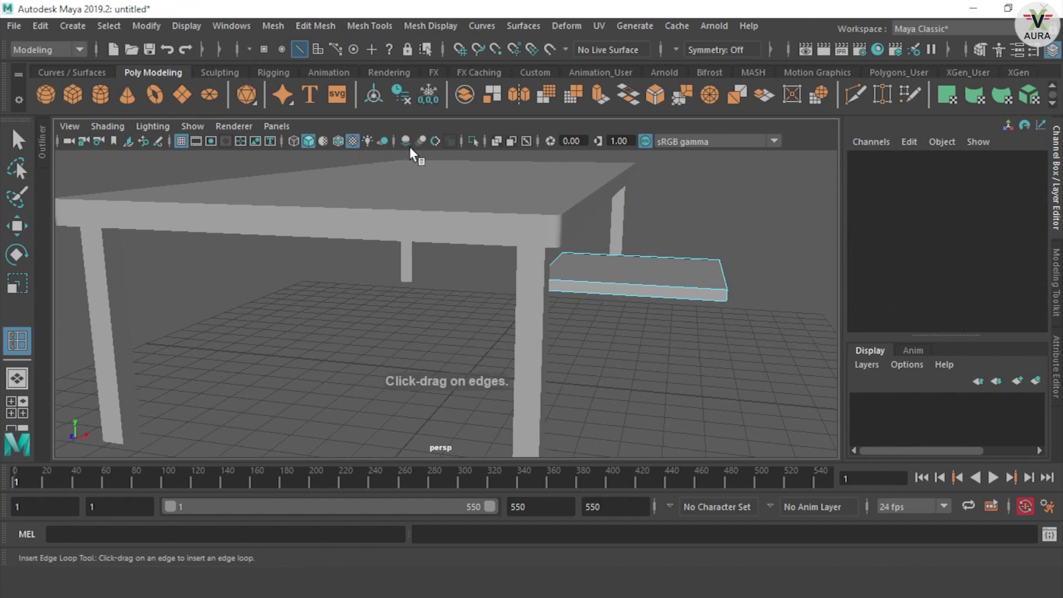
left_click(425, 26)
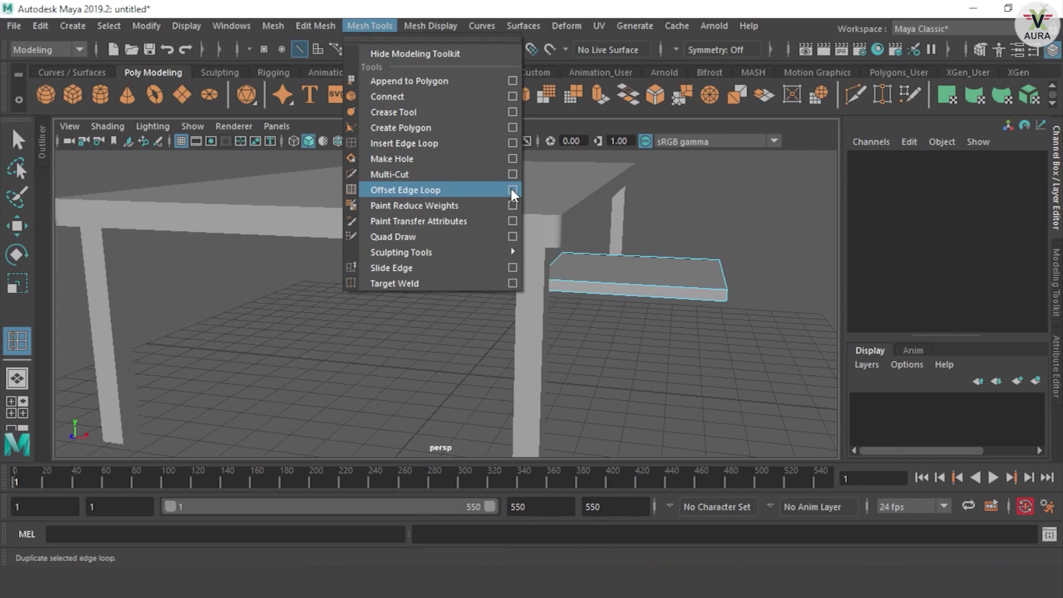
left_click(513, 190)
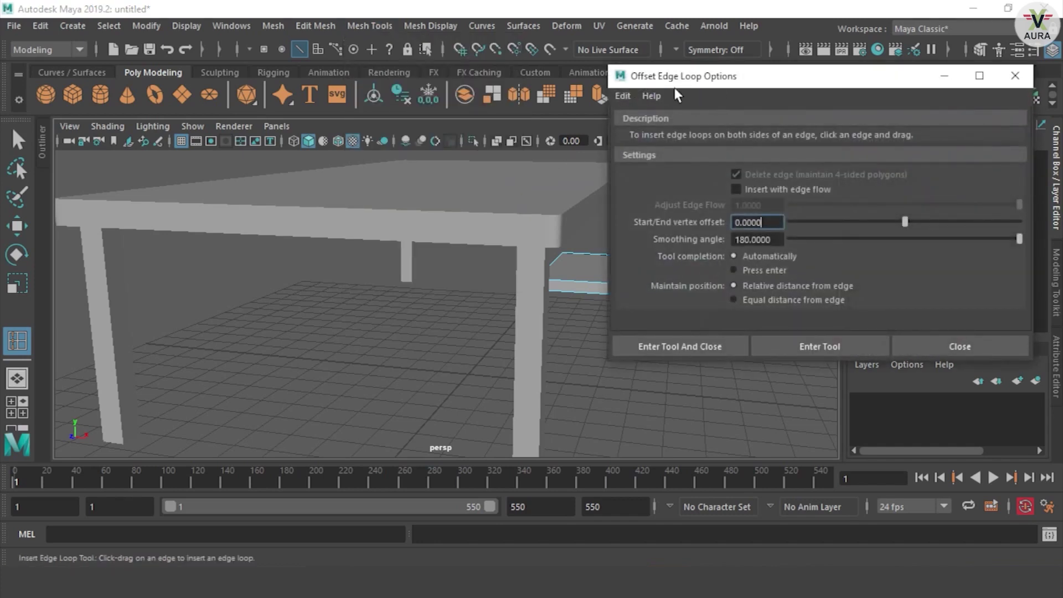
key("Return")
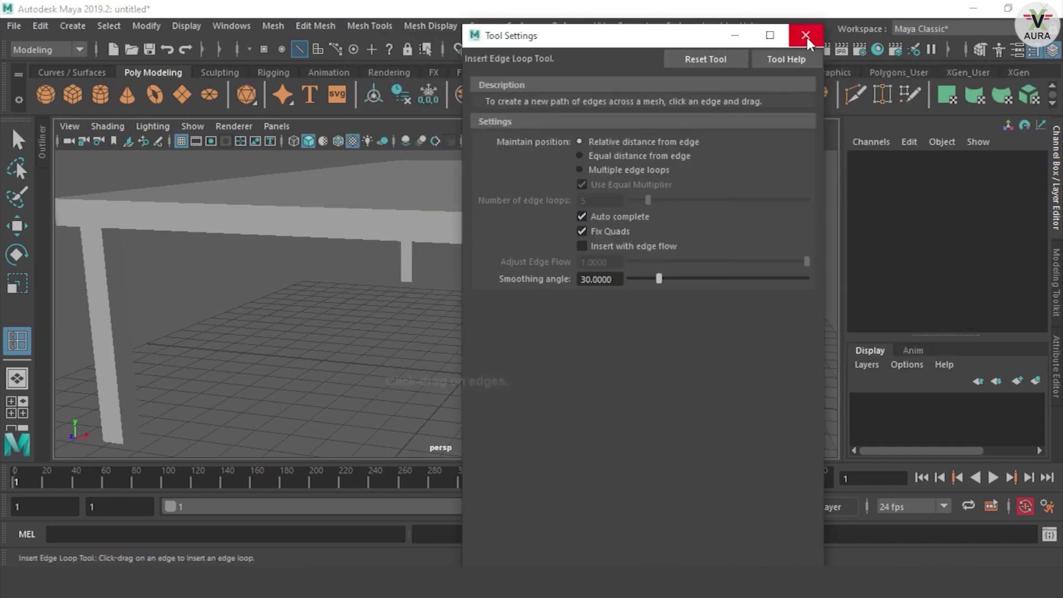
left_click(806, 34)
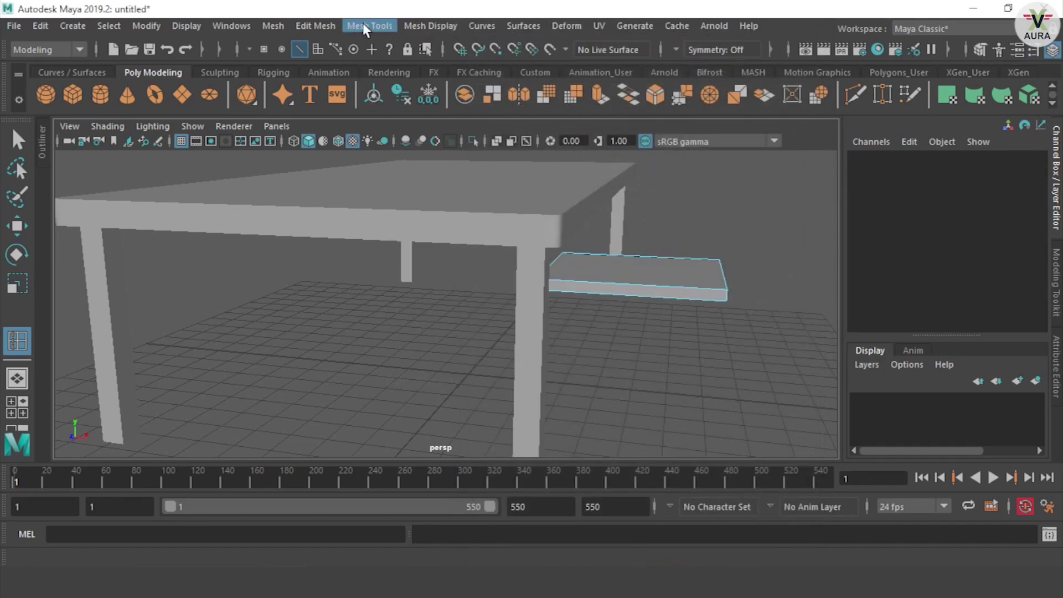
double_click(25, 339)
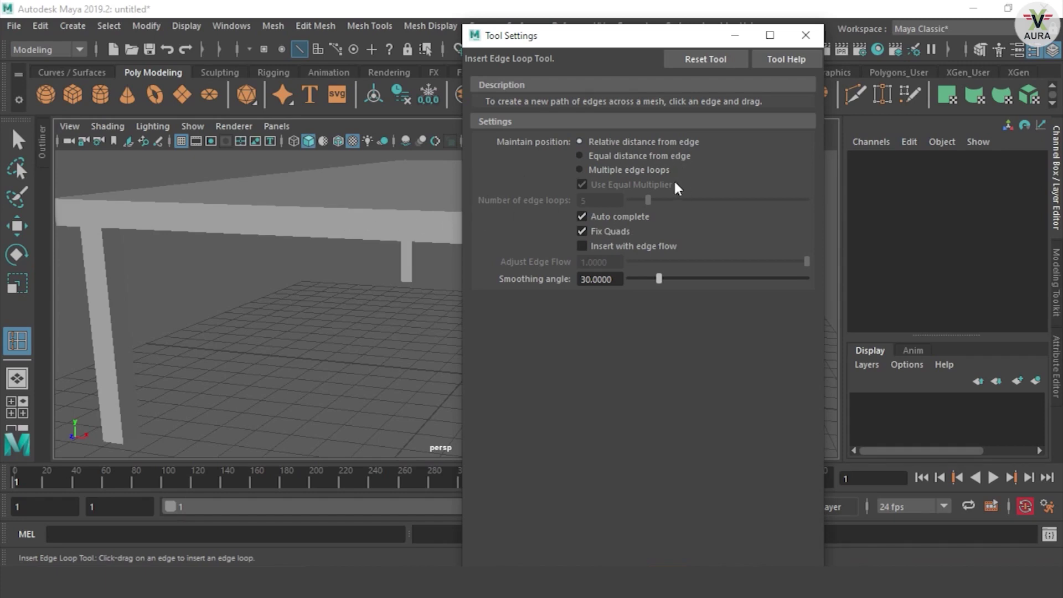
left_click(622, 170)
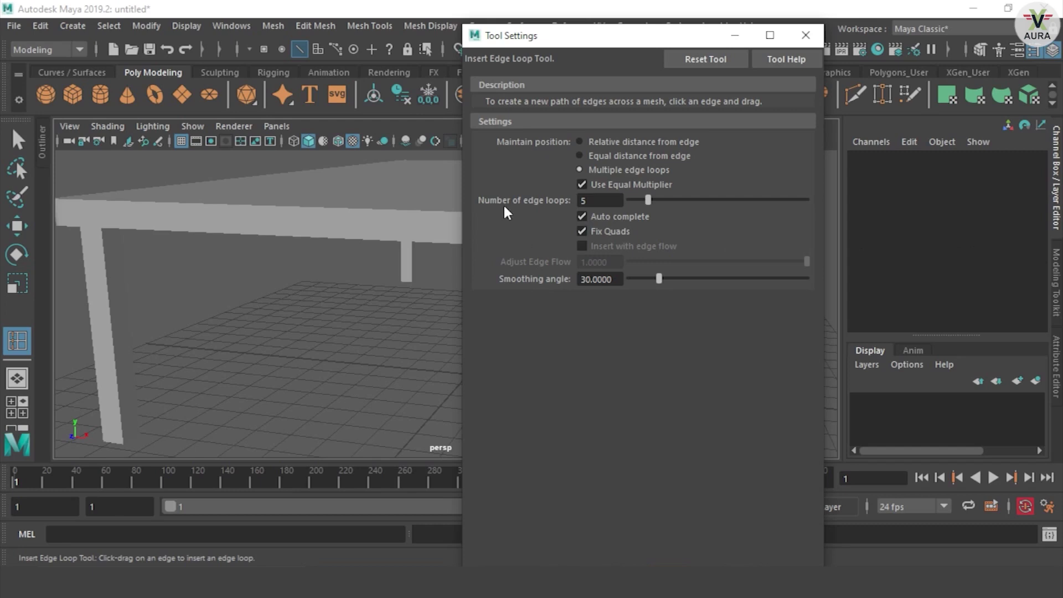
left_click_drag(658, 200, 665, 200)
left_click(817, 37)
left_click(645, 286)
mouse_move(660, 293)
left_mouse_down("alt")
mouse_move(648, 334)
mouse_move(512, 340)
mouse_move(618, 332)
left_mouse_up("alt")
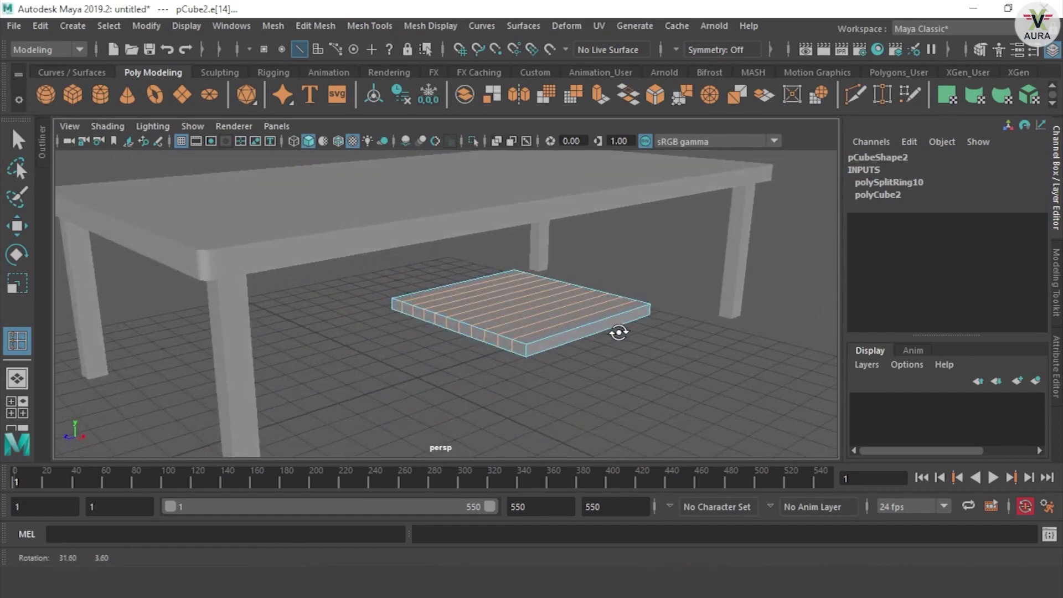
key("ctrl+z")
double_click(22, 339)
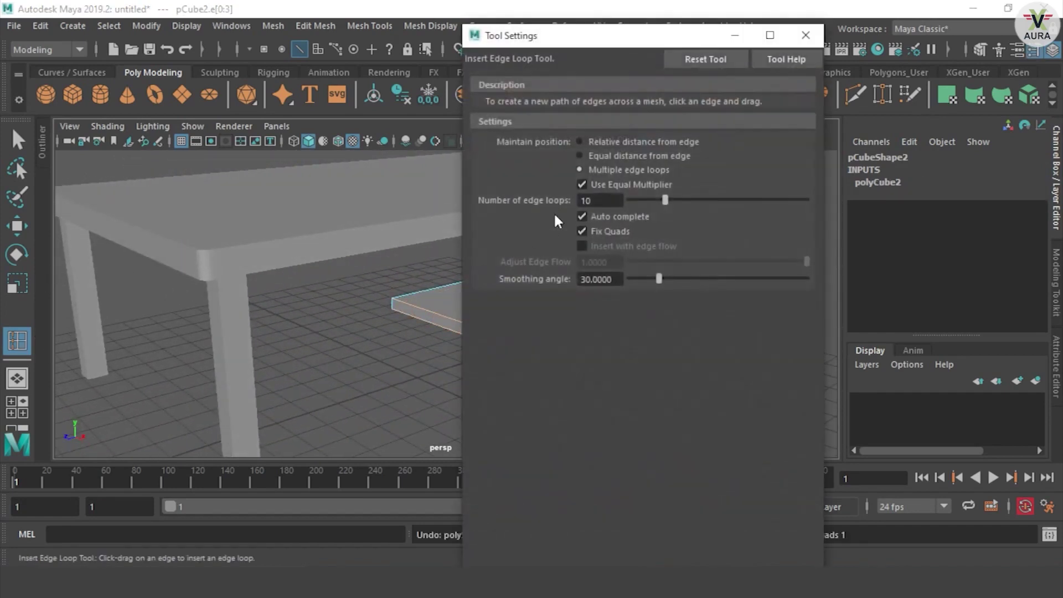
left_click_drag(604, 200, 520, 205)
left_click(579, 141)
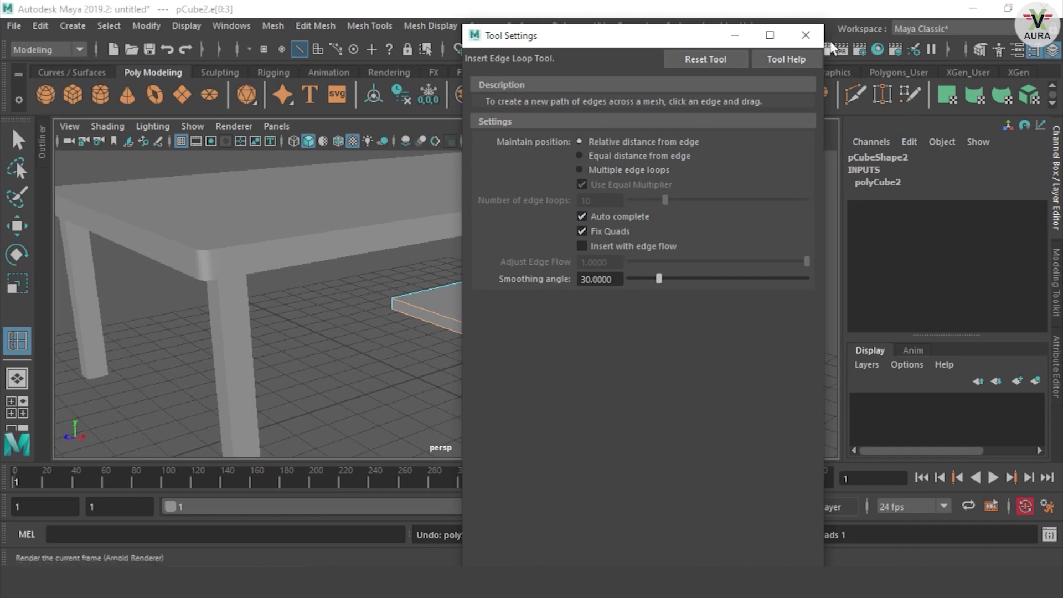
left_click(805, 35)
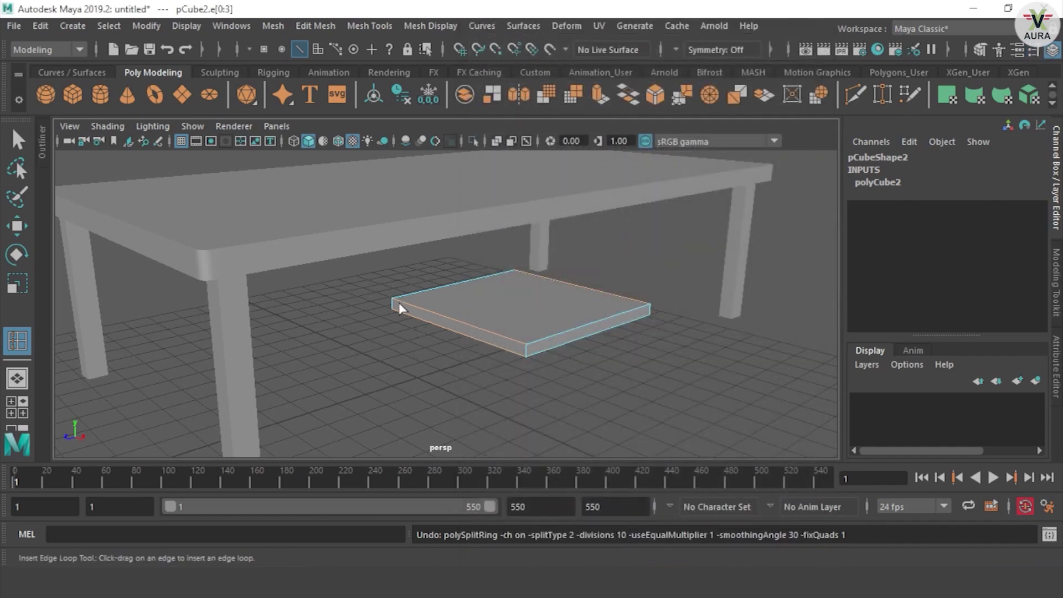
left_click_drag(399, 303, 464, 347, "alt")
scroll(469, 337, "up", 5)
middle_click_drag(636, 328, 549, 310, "alt")
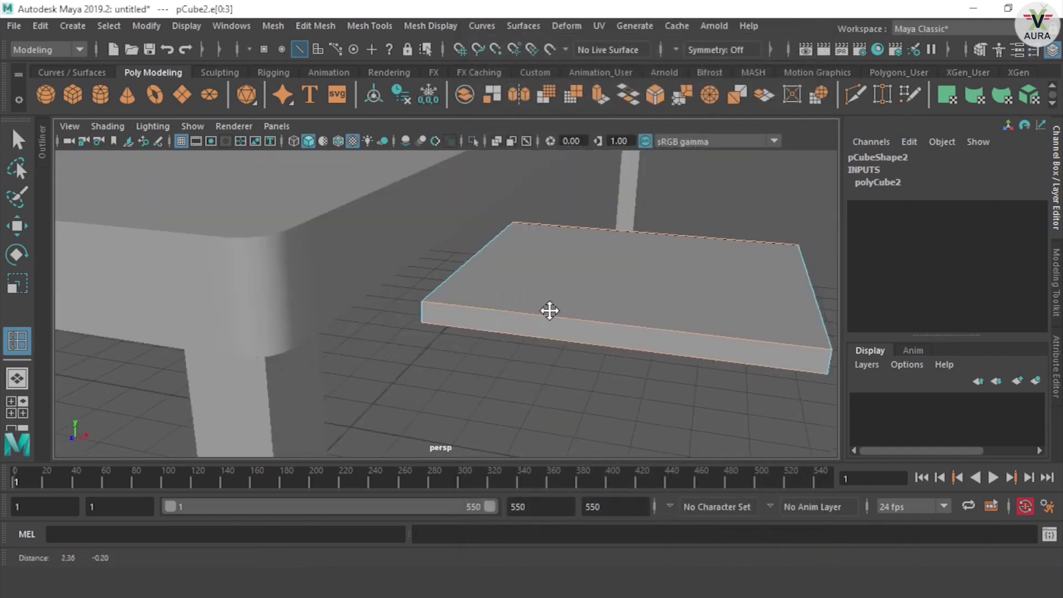
scroll(549, 310, "down", 5)
right_click_drag(498, 327, 560, 271)
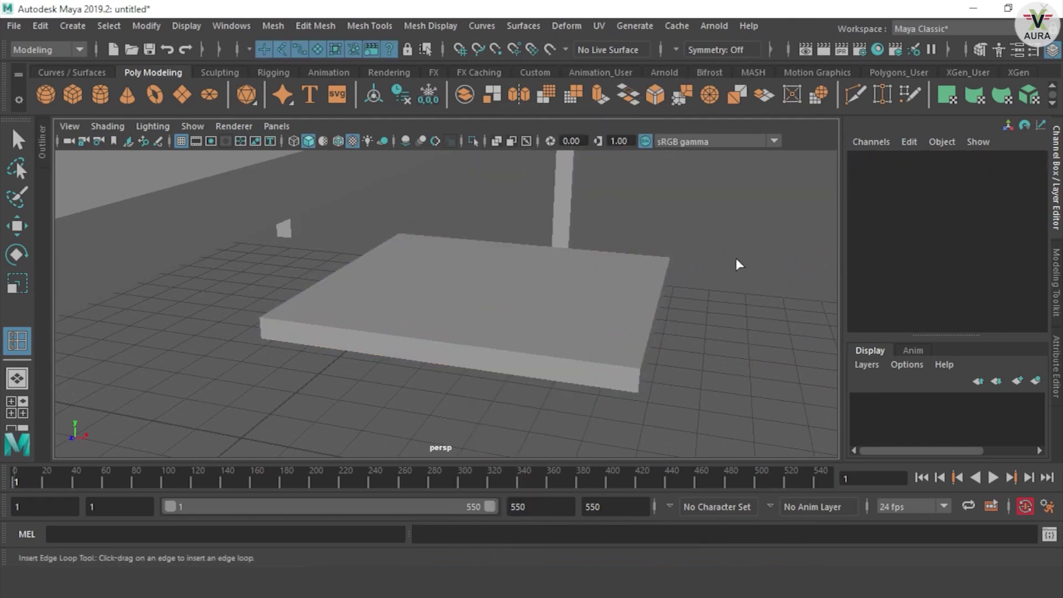
left_click(707, 247)
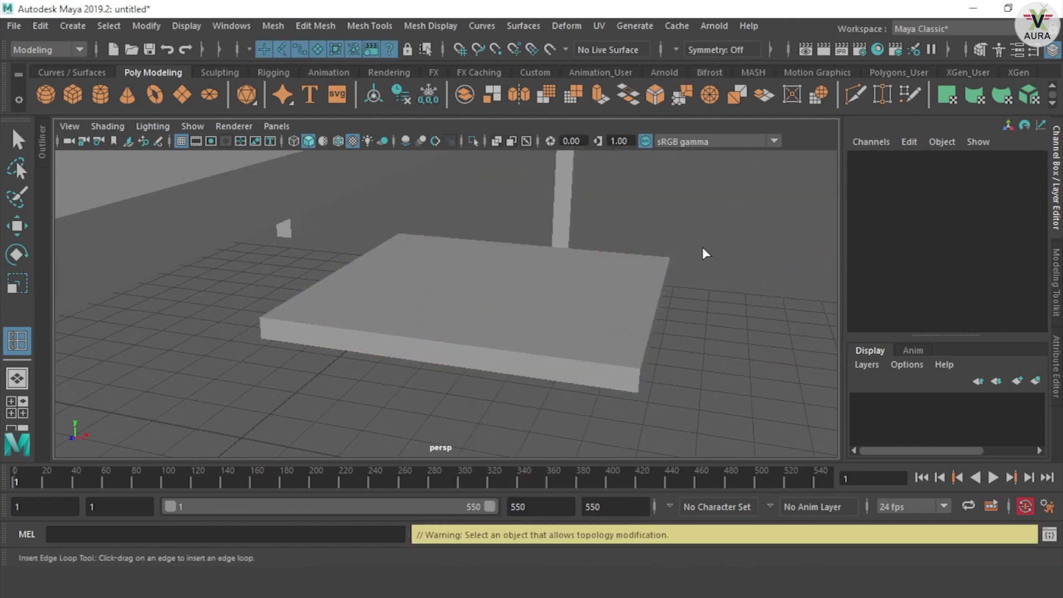
left_click(610, 290)
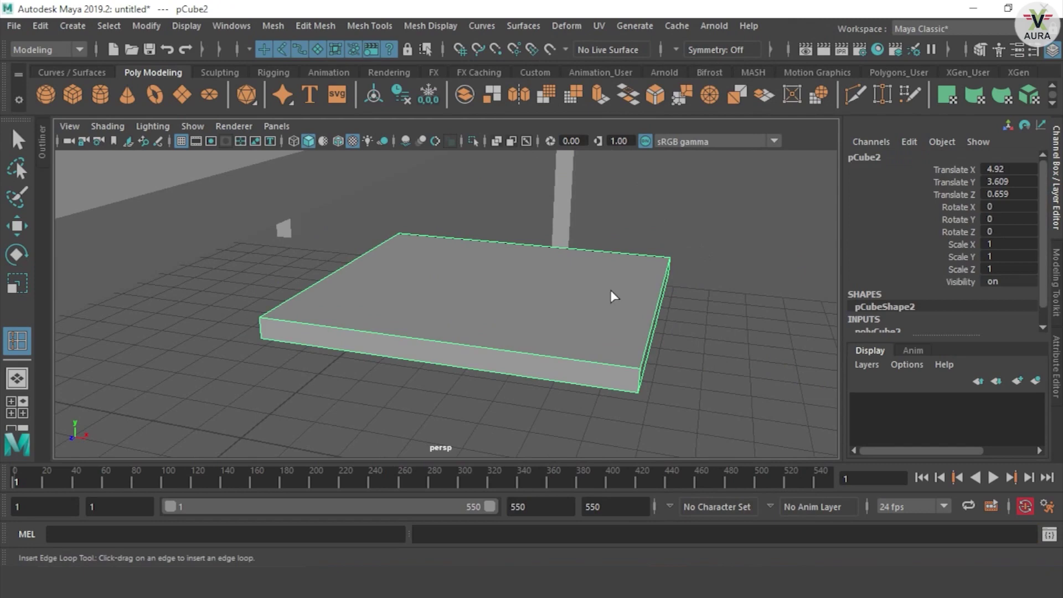
Deselect the board and move the view down beneath the table toward it.
key("q")
left_click(761, 222)
scroll(730, 249, "down", 5)
mouse_move(691, 280)
left_mouse_down("alt")
mouse_move(621, 257)
mouse_move(408, 284)
mouse_move(280, 274)
mouse_move(285, 261)
mouse_move(391, 244)
mouse_move(532, 244)
mouse_move(706, 272)
mouse_move(508, 306)
left_mouse_up("alt")
scroll(455, 317, "up", 5)
scroll(454, 317, "down", 4)
middle_click_drag(422, 221, 411, 402, "alt")
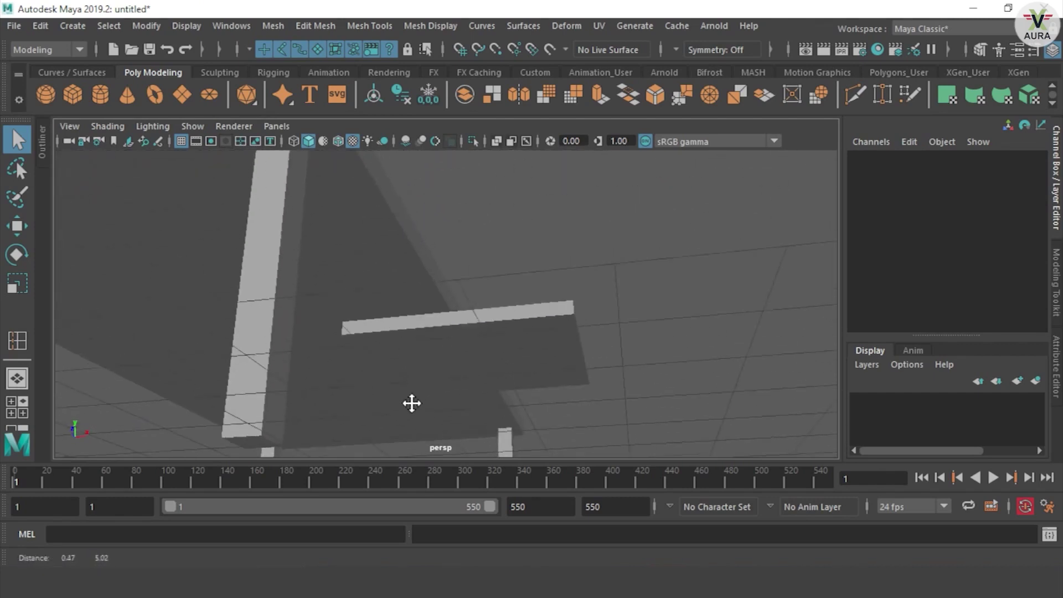
left_click_drag(404, 374, 368, 339, "alt")
scroll(356, 341, "up", 3)
mouse_move(356, 341)
middle_mouse_down("alt")
mouse_move(415, 304)
mouse_move(334, 278)
middle_mouse_up("alt")
Select the slab pCube2 and isolate it so the table is hidden.
left_click(349, 288)
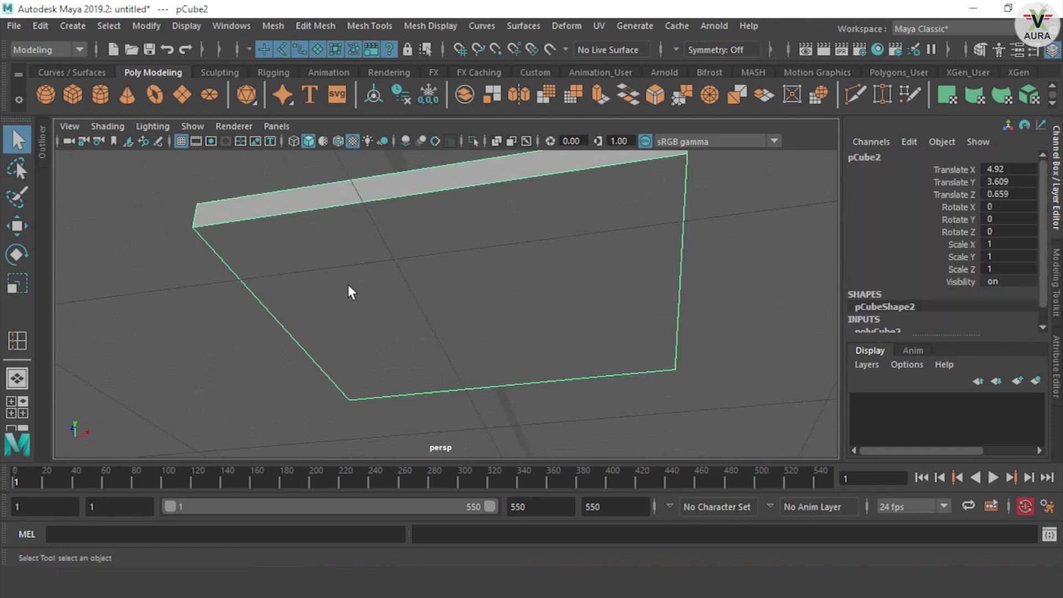
scroll(349, 288, "down", 3)
mouse_move(351, 285)
left_mouse_down("alt")
mouse_move(369, 286)
mouse_move(410, 332)
mouse_move(442, 395)
left_mouse_up("alt")
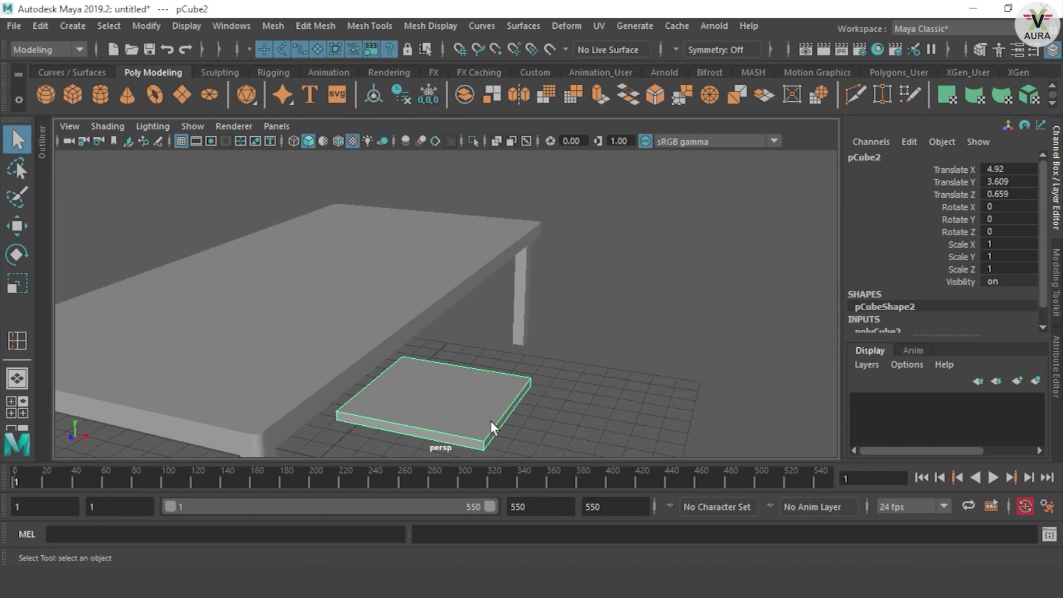
middle_click_drag(490, 421, 467, 344, "alt")
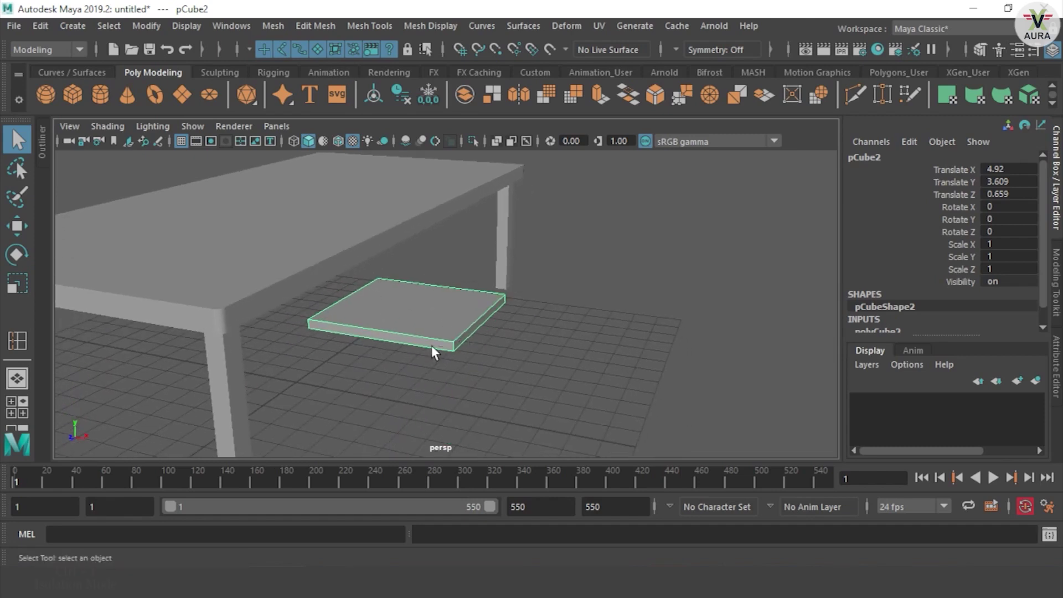
key("ctrl+1")
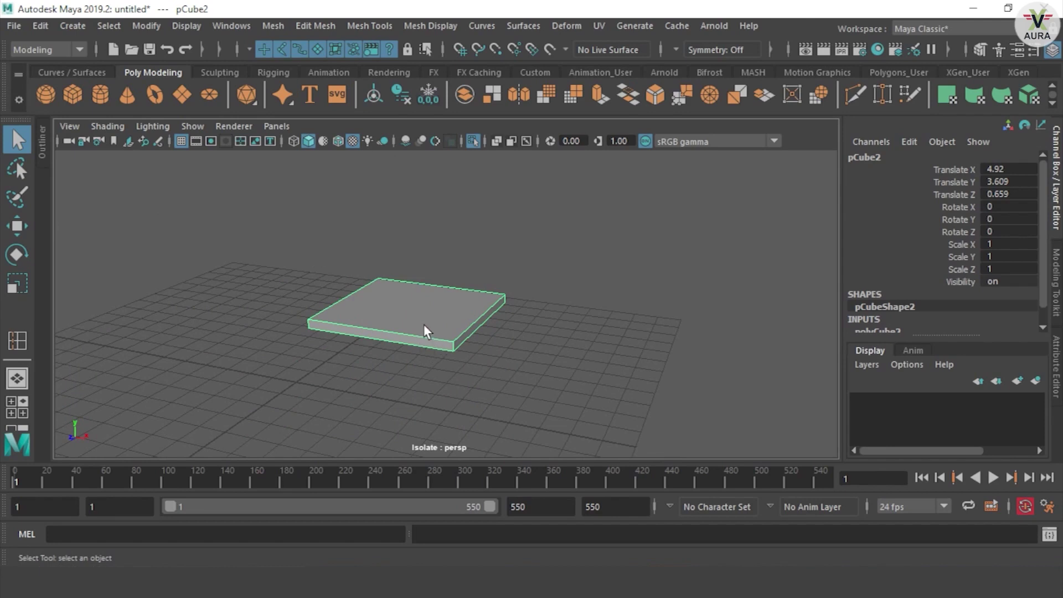
scroll(420, 341, "up", 2)
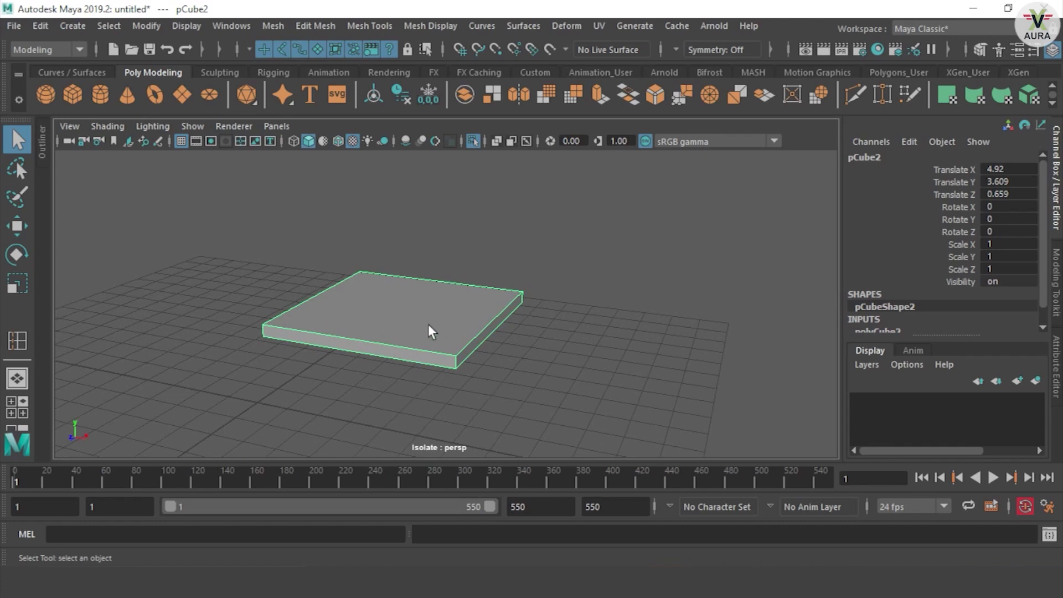
Insert edge loops near the slab's left and right ends and other edges.
left_click(356, 29)
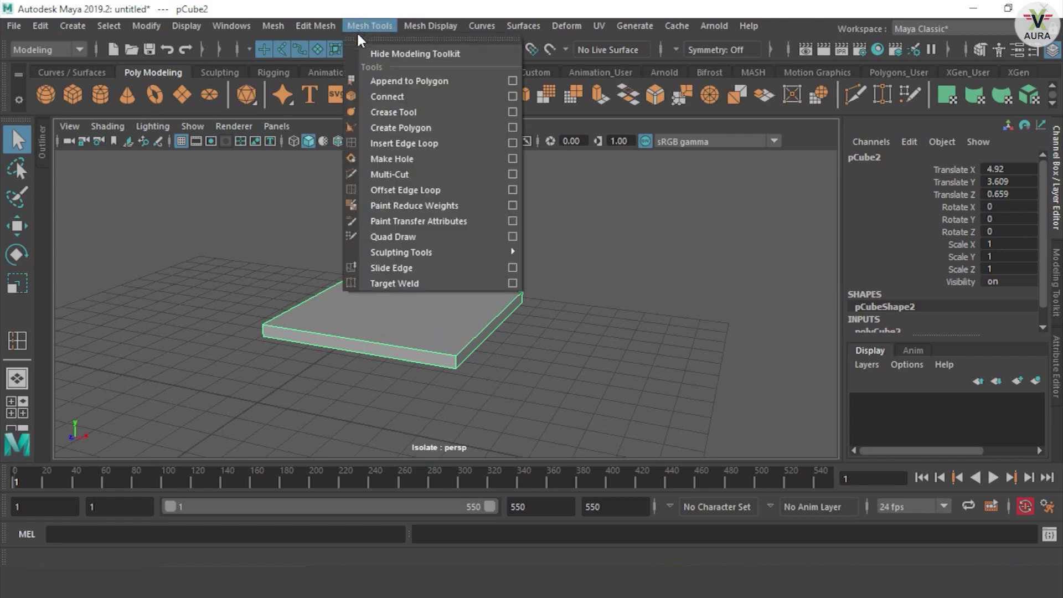
left_click(393, 144)
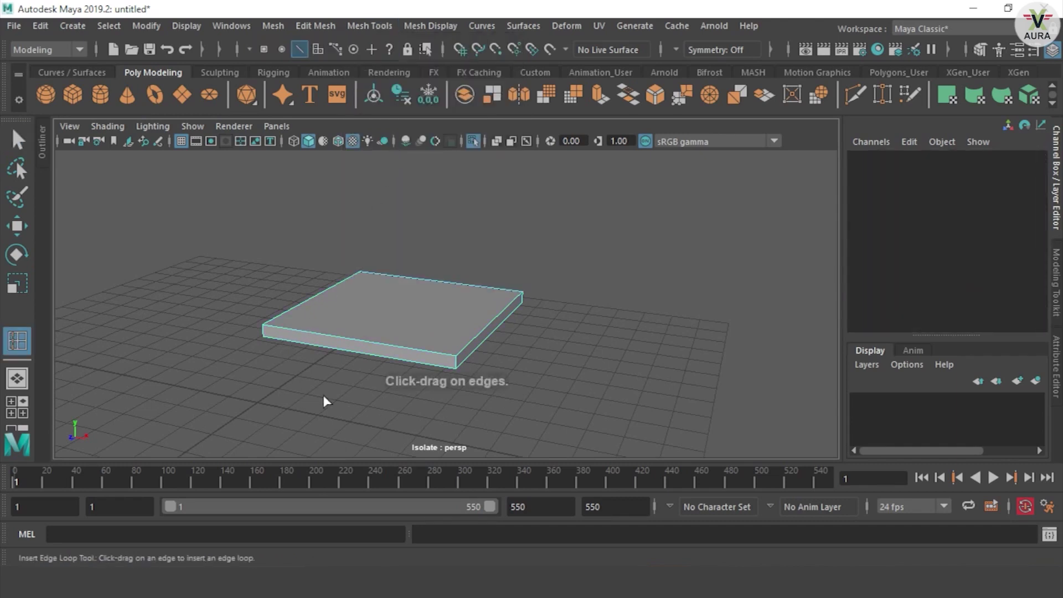
left_click_drag(308, 418, 334, 419, "alt")
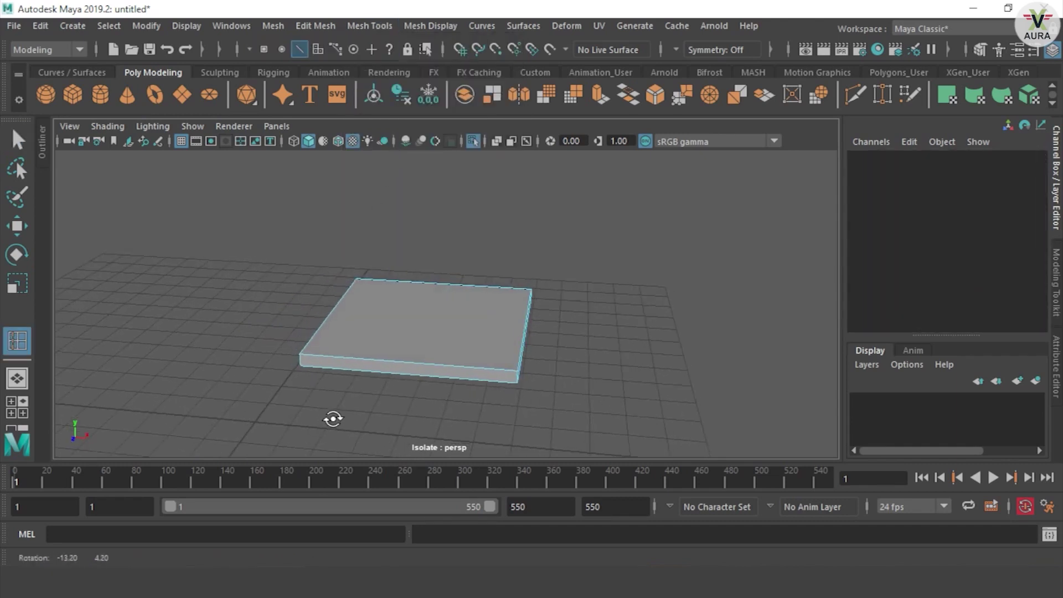
scroll(344, 413, "up", 5)
left_click(123, 321)
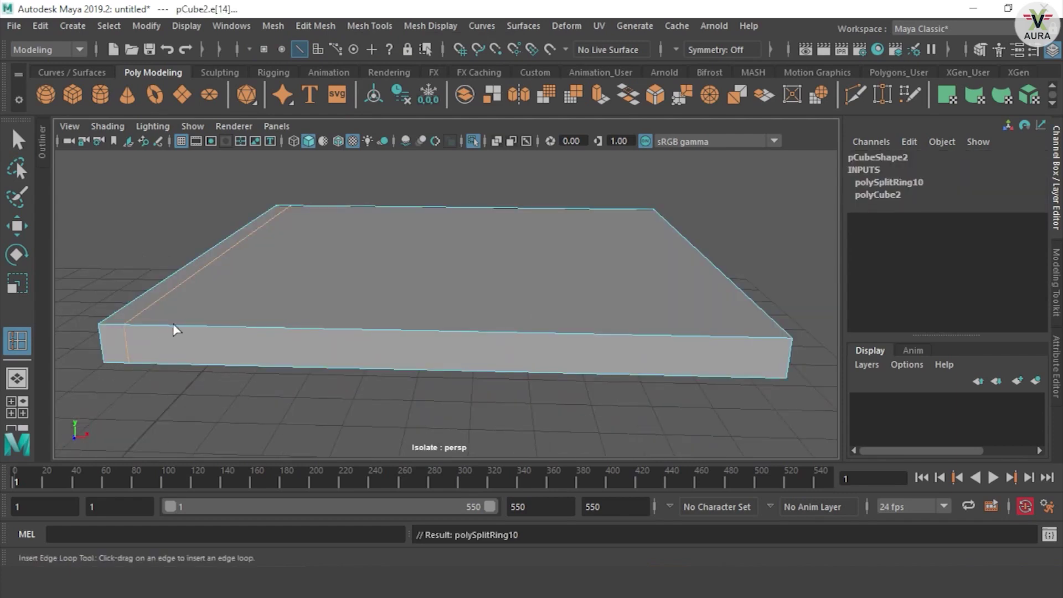
left_click_drag(174, 325, 181, 326)
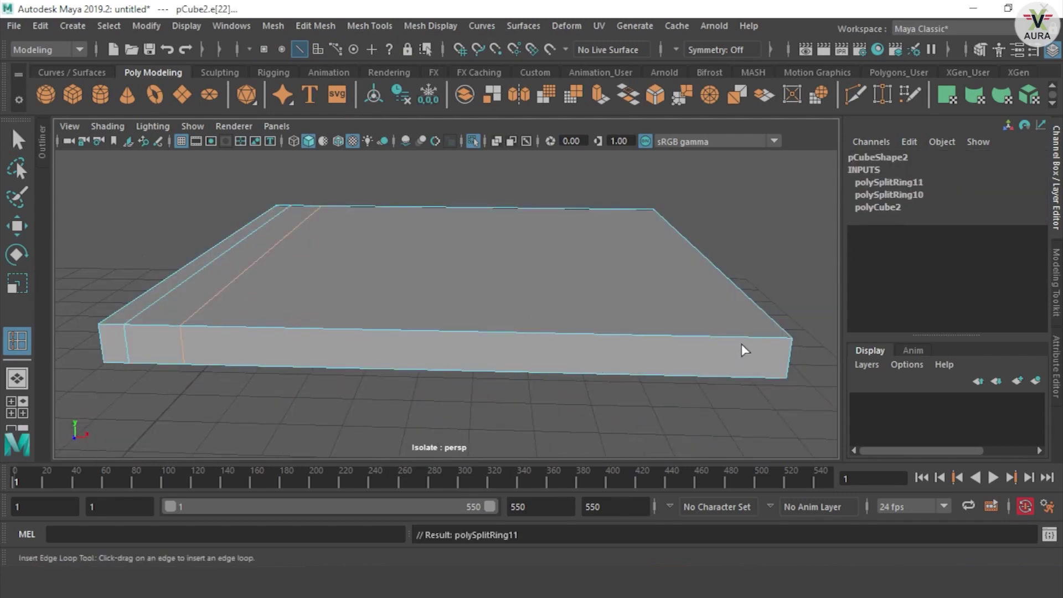
mouse_move(777, 336)
left_mouse_down()
mouse_move(258, 354)
mouse_move(425, 386)
left_mouse_up()
left_click(304, 349)
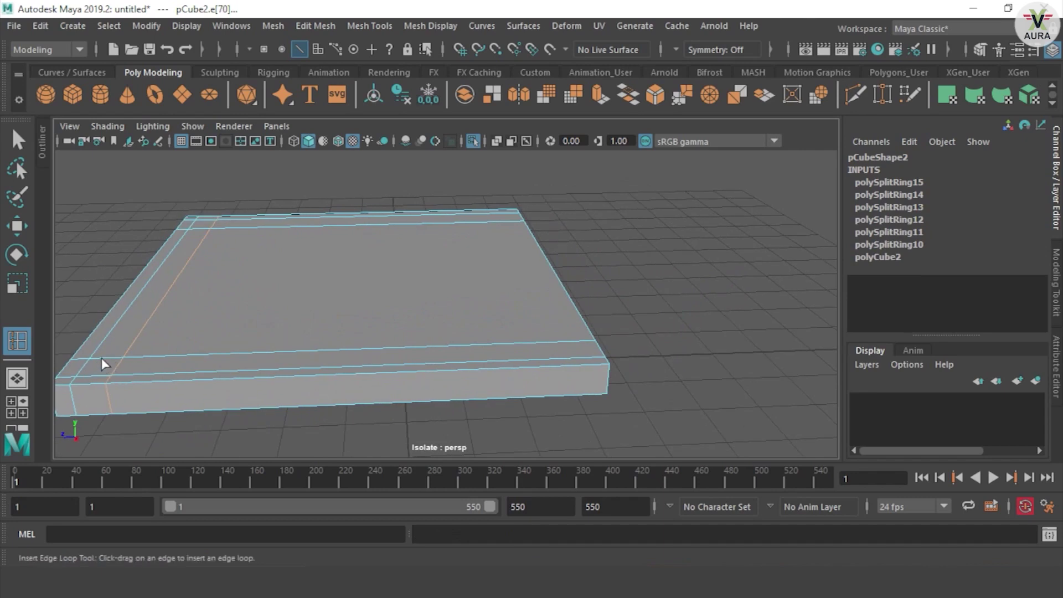
Undo a misplaced loop and add loops along the long side and other end.
key("ctrl+z")
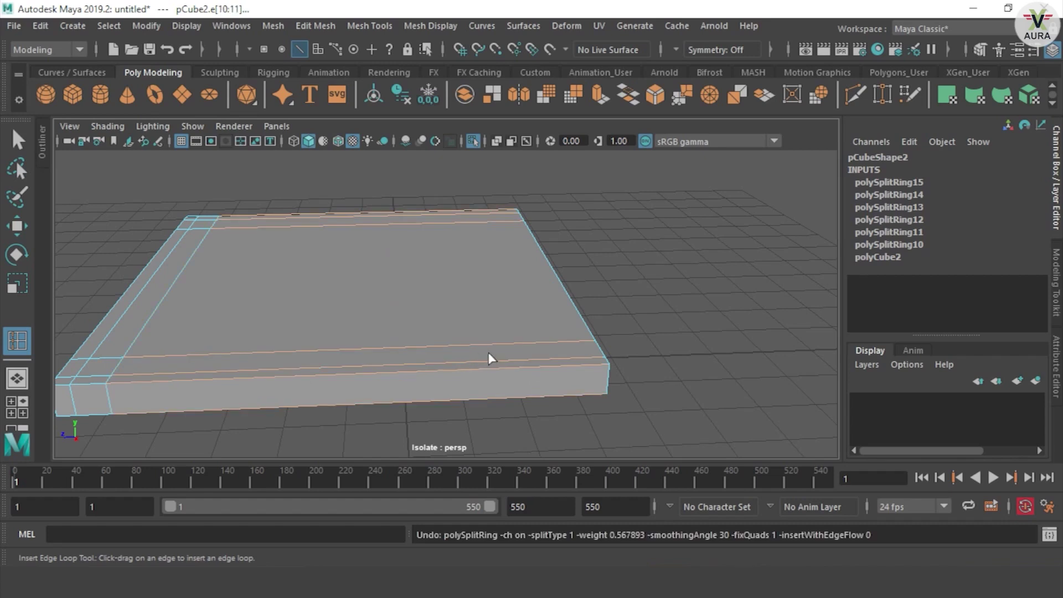
left_click(592, 369)
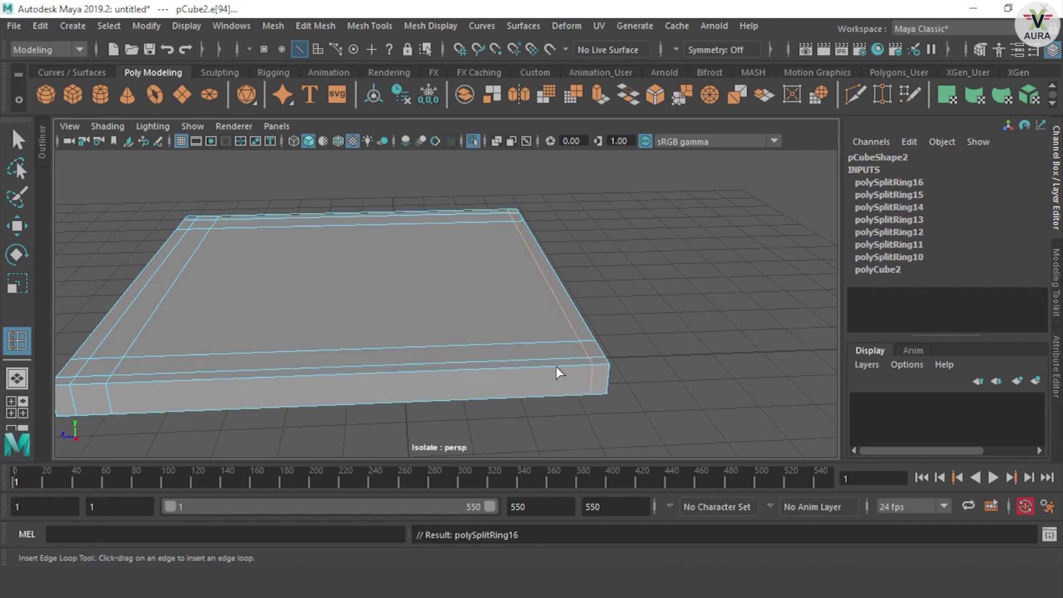
left_click(557, 369)
mouse_move(663, 333)
left_mouse_down("alt")
mouse_move(671, 317)
mouse_move(525, 301)
left_mouse_up("alt")
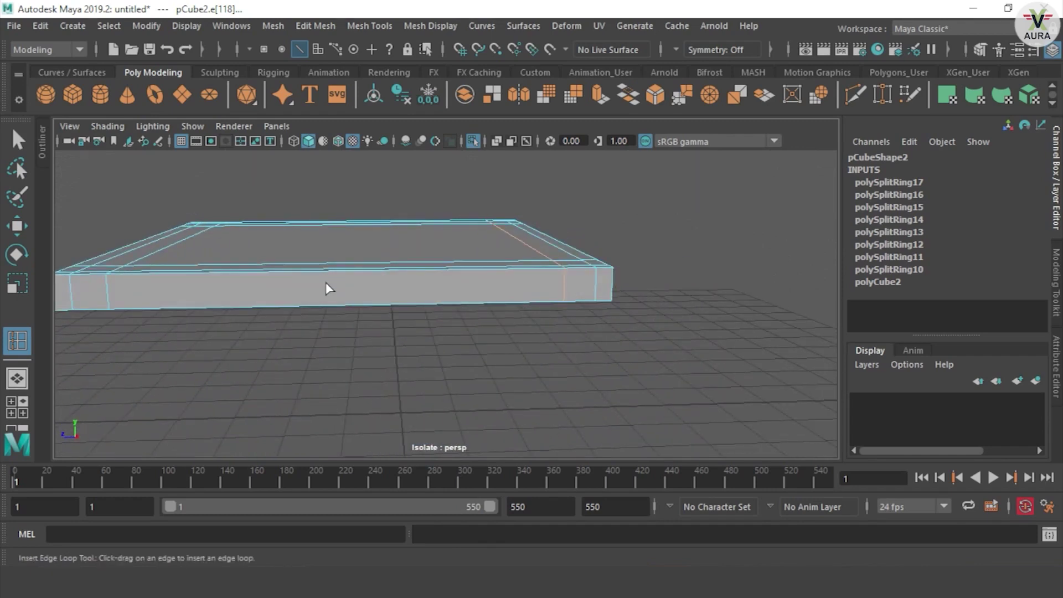
left_click_drag(325, 282, 181, 230, "alt")
Select faces on the slab's underside, ending with a corner square.
key("w")
left_click(475, 289)
left_click(592, 268, "shift")
mouse_move(592, 269)
left_mouse_down("alt")
mouse_move(622, 356)
mouse_move(517, 412)
left_mouse_up("alt")
scroll(624, 327, "up", 5)
left_click(507, 426, "shift")
Extrude the four corner squares downward into legs, making a small stool.
left_click(204, 379, "shift")
mouse_move(500, 273)
left_mouse_down("alt")
mouse_move(434, 328)
mouse_move(476, 342)
left_mouse_up("alt")
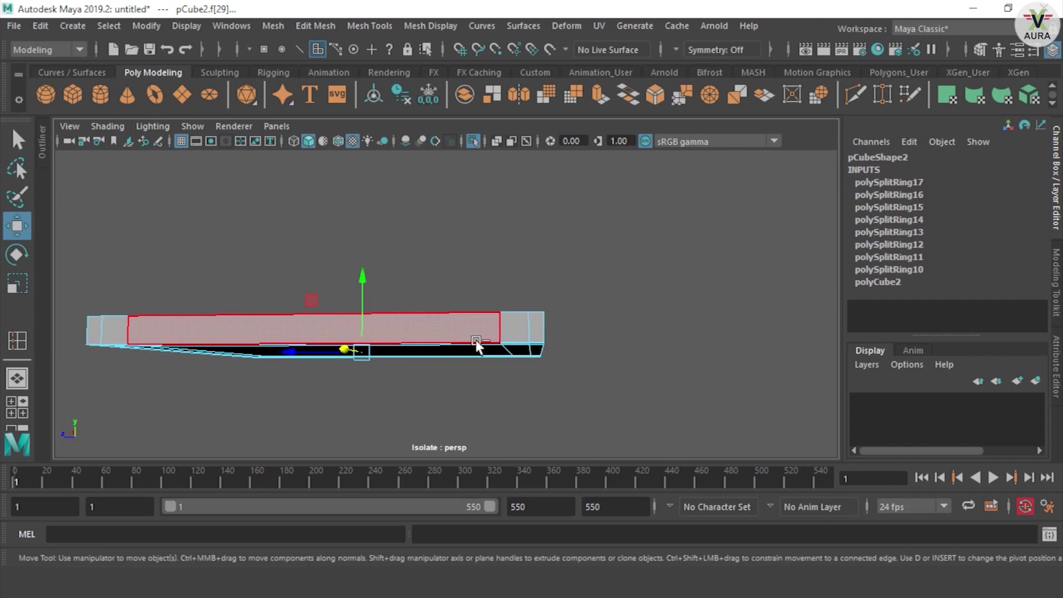
key("ctrl+e")
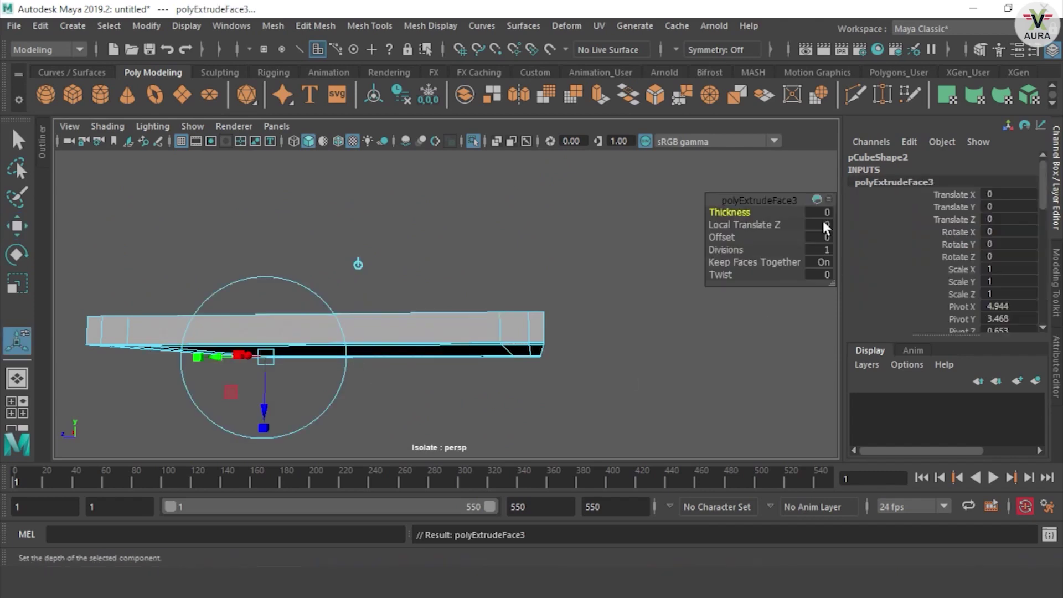
left_click_drag(272, 405, 259, 503)
mouse_move(400, 332)
left_mouse_down("alt")
mouse_move(546, 339)
mouse_move(586, 314)
left_mouse_up("alt")
left_click(391, 307)
left_click_drag(390, 306, 492, 199, "alt")
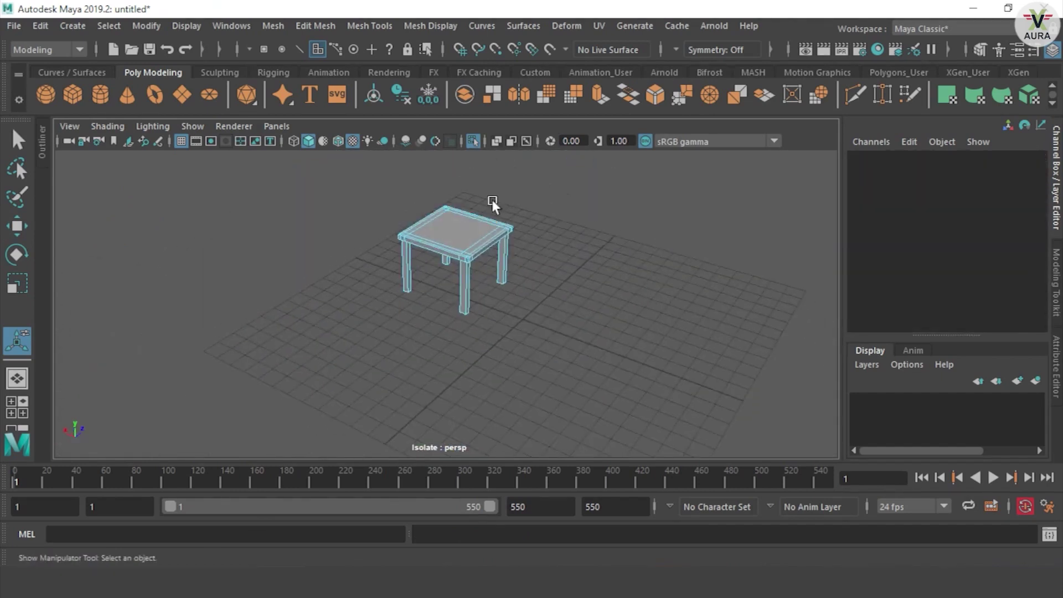
Bring the table back, then select the whole stool and isolate it again.
key("ctrl+1")
mouse_move(379, 372)
left_mouse_down("alt")
mouse_move(281, 373)
mouse_move(308, 397)
left_mouse_up("alt")
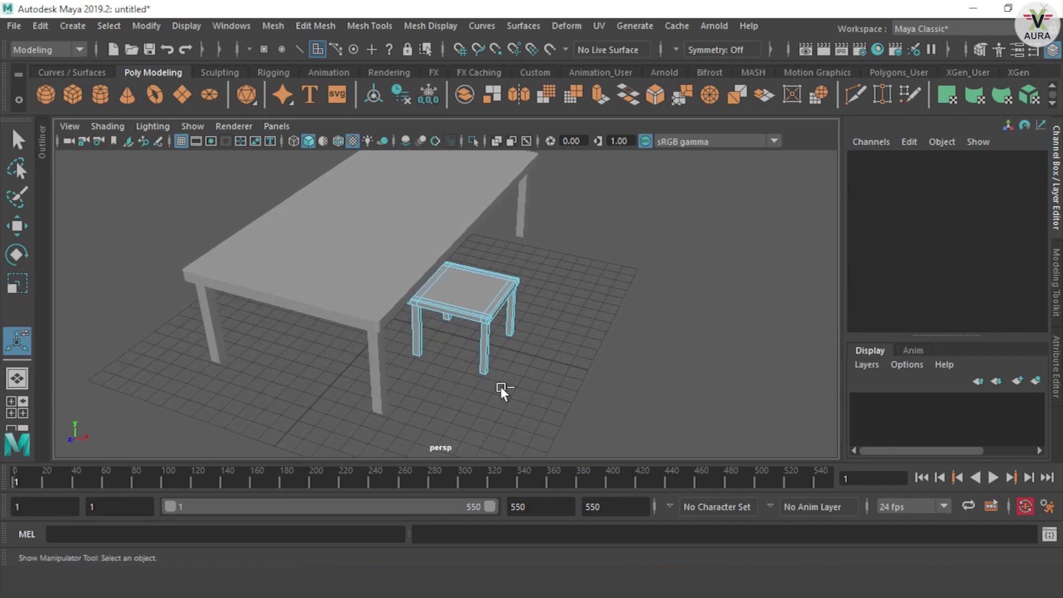
right_click_drag(475, 158, 675, 103)
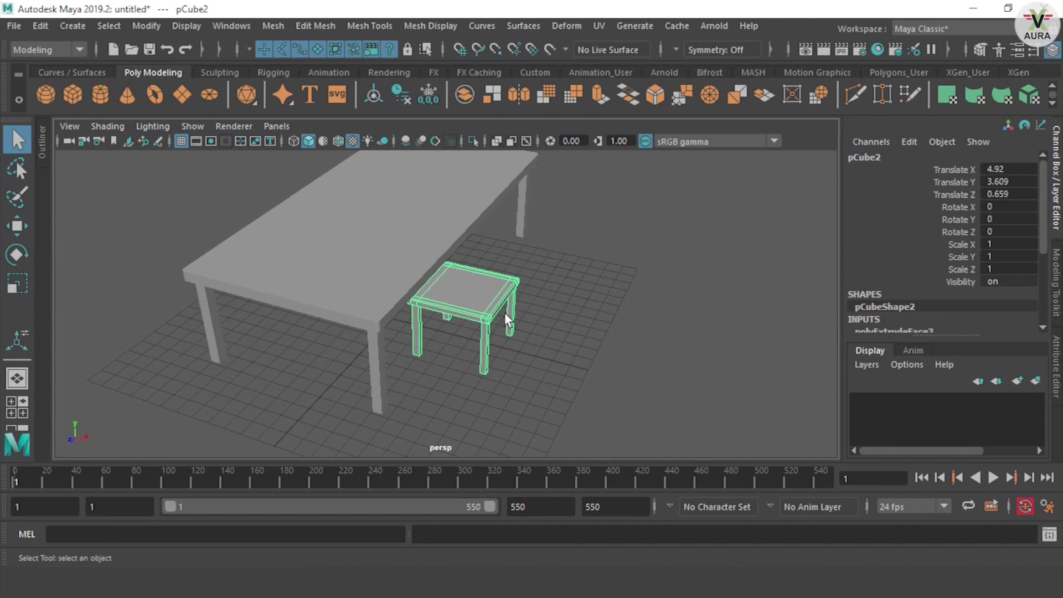
mouse_move(496, 345)
left_mouse_down()
mouse_move(572, 363)
mouse_move(671, 356)
left_mouse_up()
key("ctrl+1")
Select the two back corner faces on top of the seat in face mode.
scroll(540, 290, "up", 3)
scroll(506, 247, "up", 4)
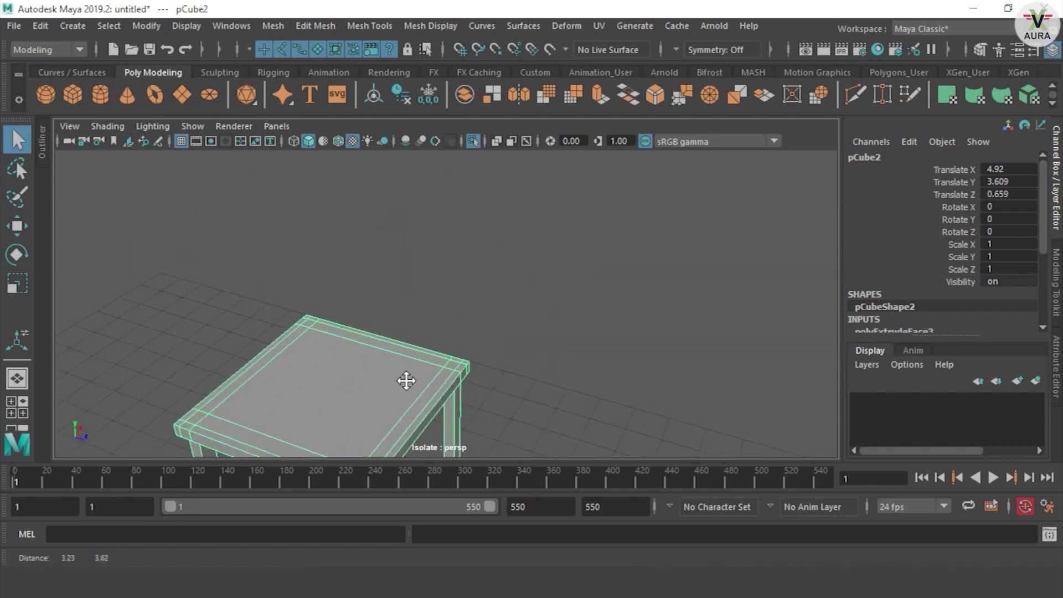
scroll(405, 381, "up", 2)
left_click_drag(387, 365, 311, 373, "alt")
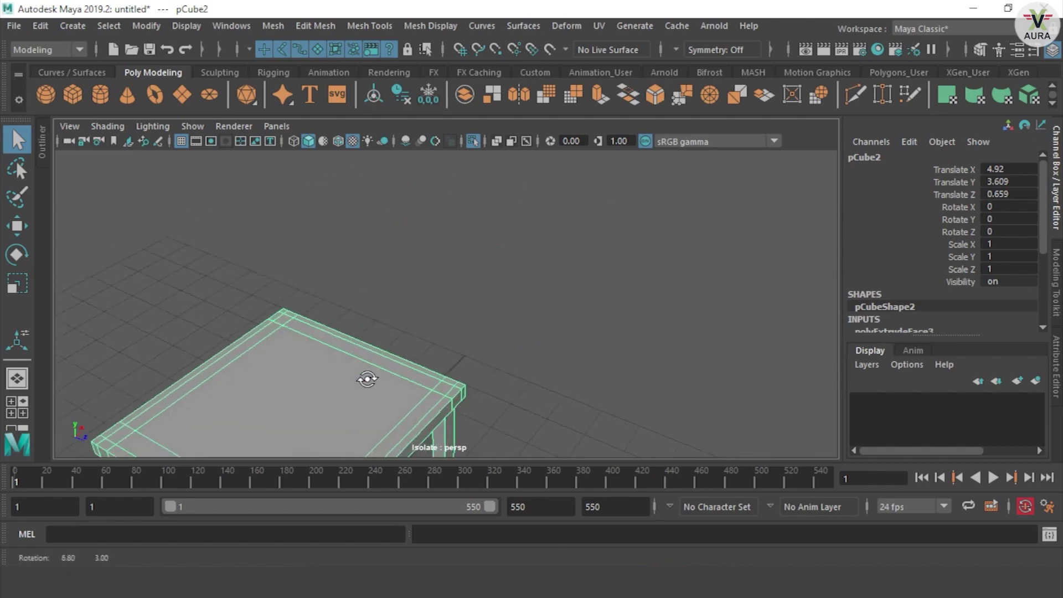
scroll(437, 365, "up", 1)
scroll(407, 367, "up", 2)
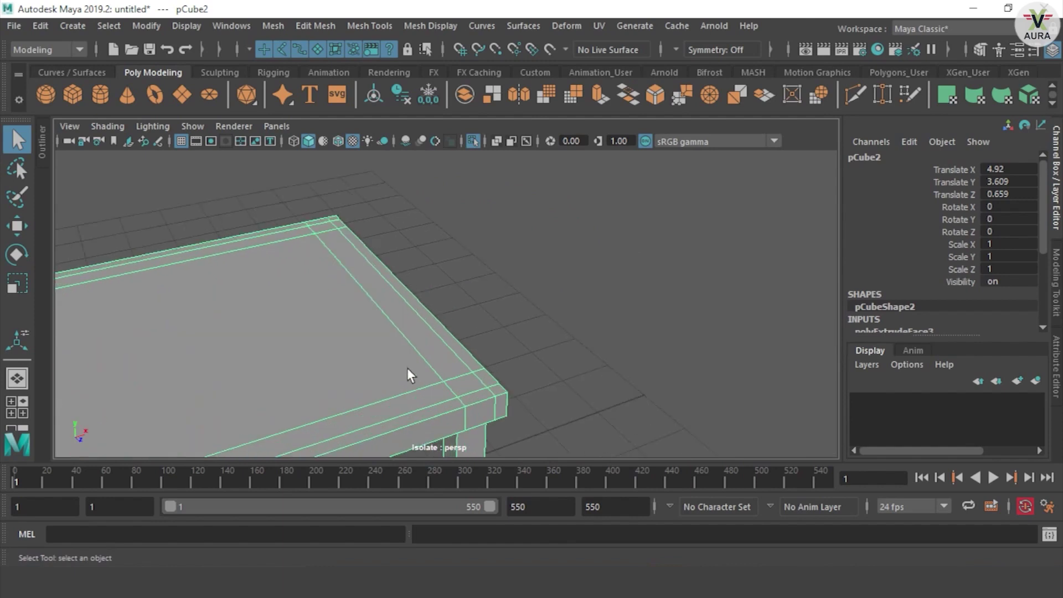
scroll(407, 368, "up", 2)
key("F11")
left_click(642, 288)
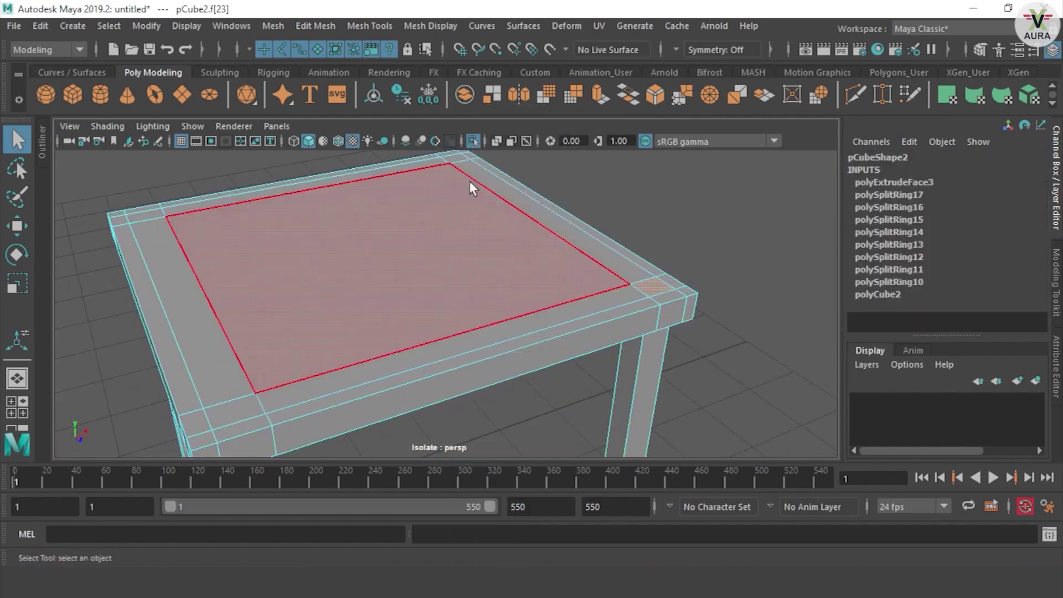
left_click(453, 159, "shift")
left_click_drag(639, 314, 637, 373, "alt")
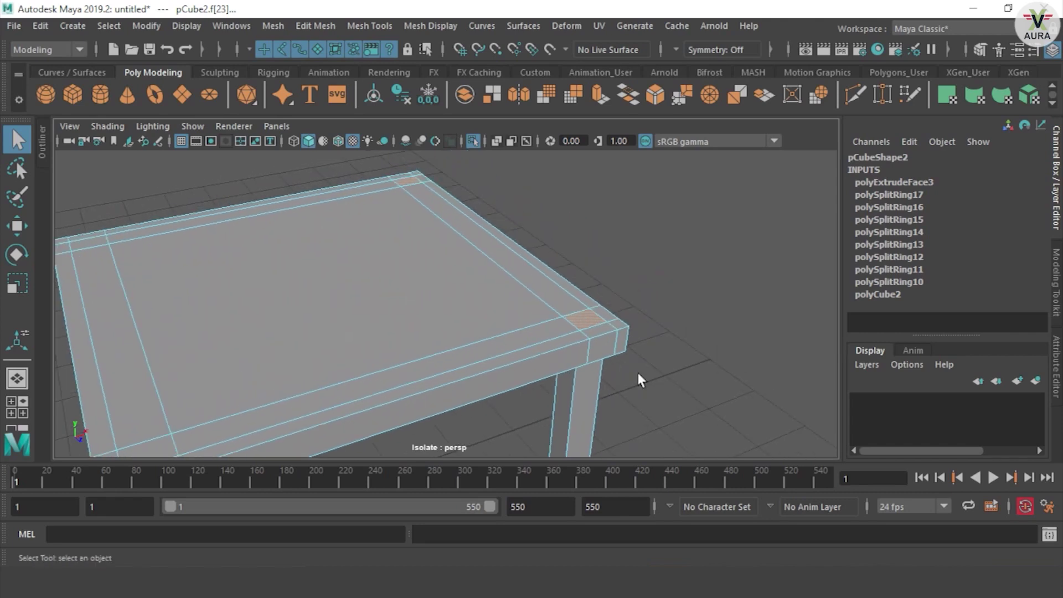
scroll(554, 339, "down", 5)
scroll(524, 290, "down", 3)
Extrude the two back corners upward into tall chair-back posts.
key("ctrl+e")
mouse_move(523, 290)
left_mouse_down()
mouse_move(558, 215)
mouse_move(653, 232)
mouse_move(544, 221)
mouse_move(572, 275)
mouse_move(621, 270)
left_mouse_up()
left_click_drag(386, 208, 404, 174)
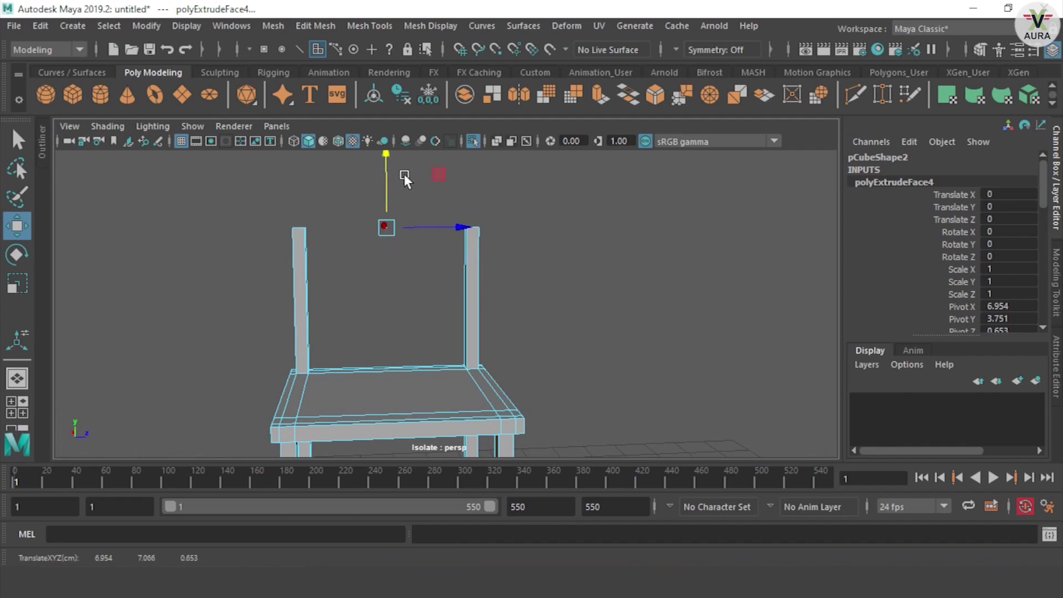
left_click(538, 232)
Stretch the right post's inner face sideways, then undo that accidental change.
scroll(442, 257, "up", 3)
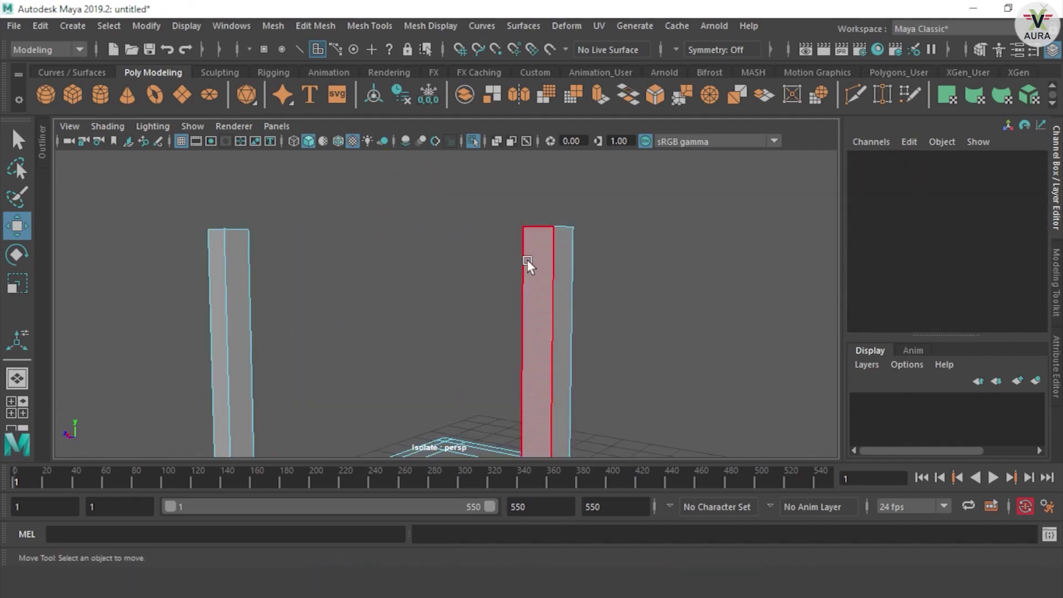
mouse_move(572, 260)
left_mouse_down("alt")
mouse_move(665, 286)
mouse_move(665, 257)
left_mouse_up("alt")
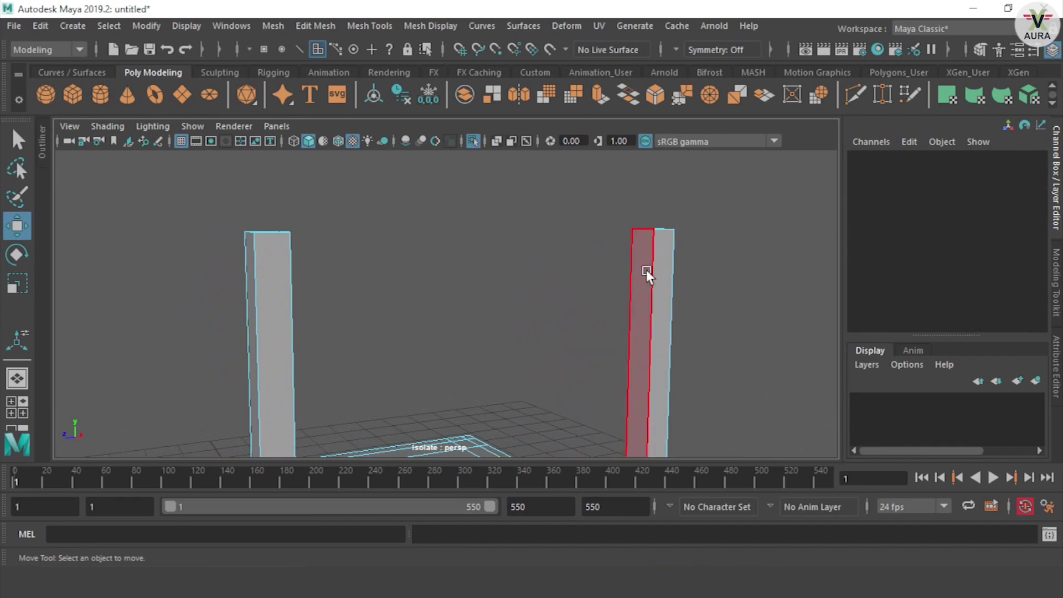
left_click(643, 272)
scroll(638, 300, "down", 3)
mouse_move(492, 346)
left_mouse_down()
mouse_move(227, 388)
mouse_move(421, 383)
left_mouse_up()
key("ctrl+z")
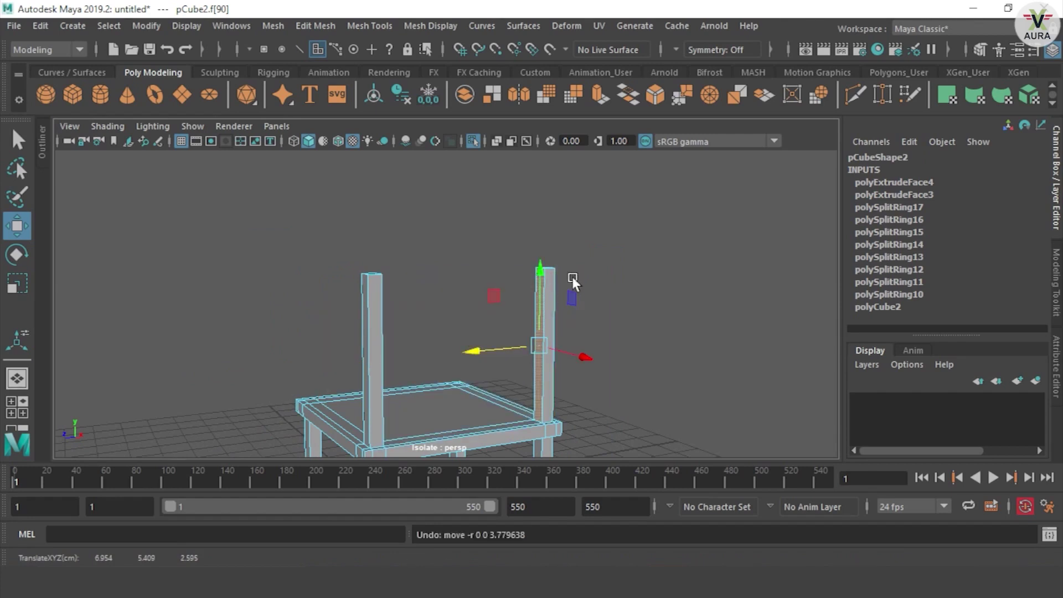
scroll(575, 273, "up", 2)
scroll(577, 273, "up", 2)
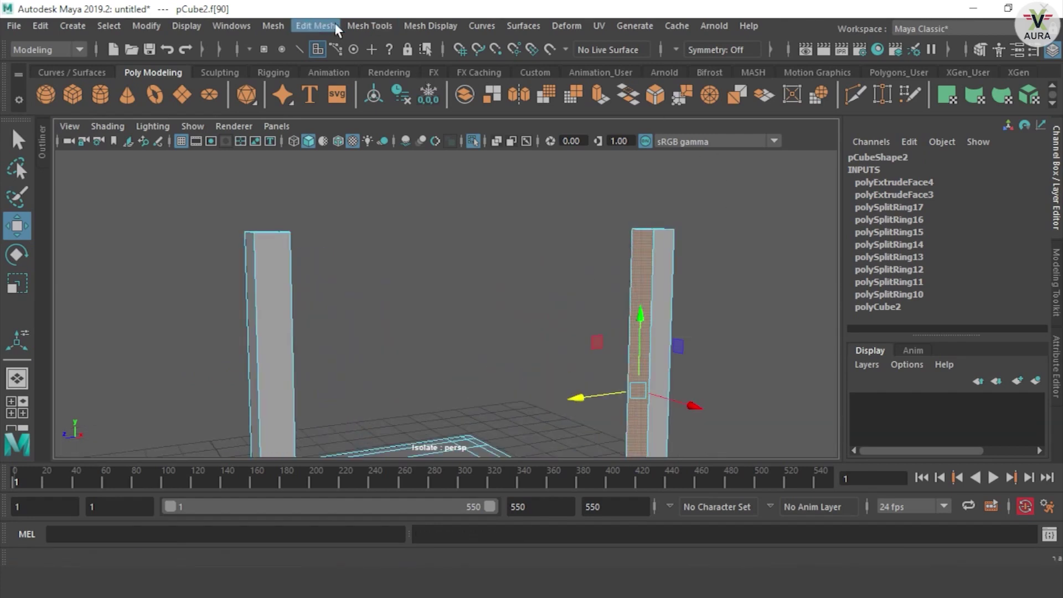
Insert an edge loop near the top of the right back post.
left_click(383, 26)
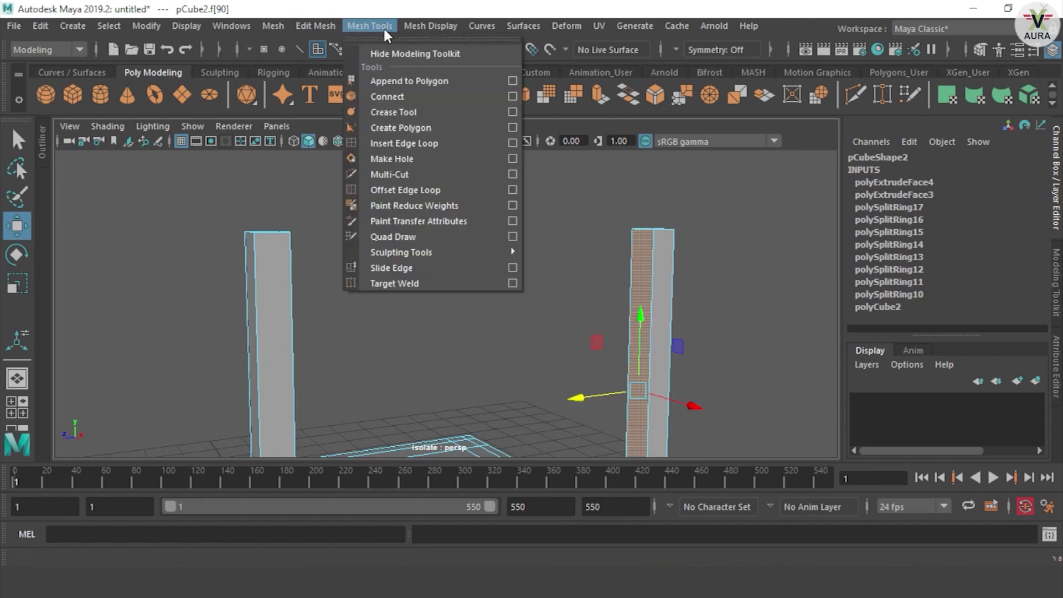
left_click(425, 143)
left_click(651, 254)
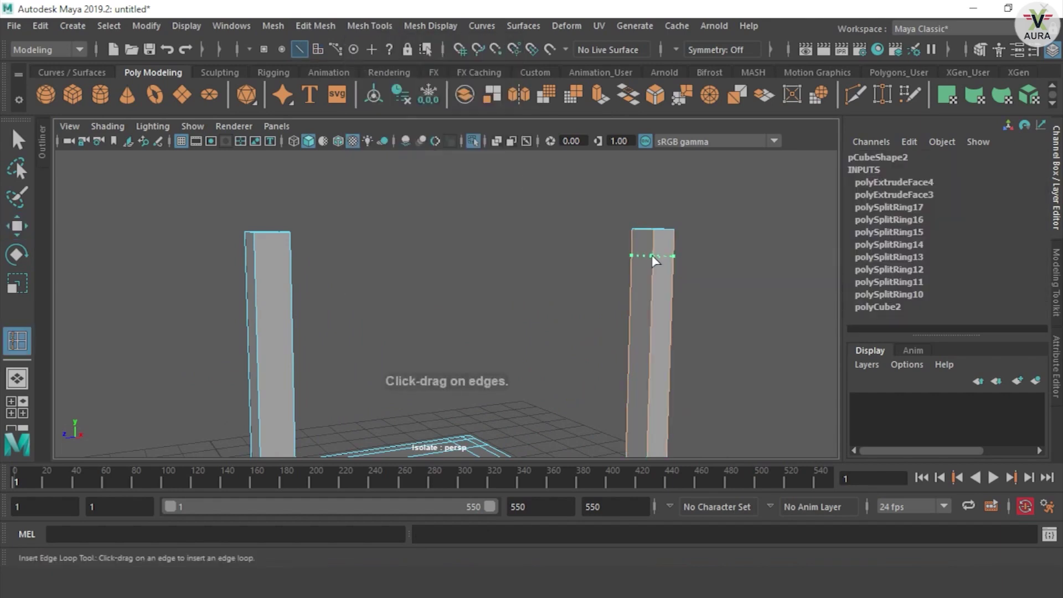
left_click(652, 255)
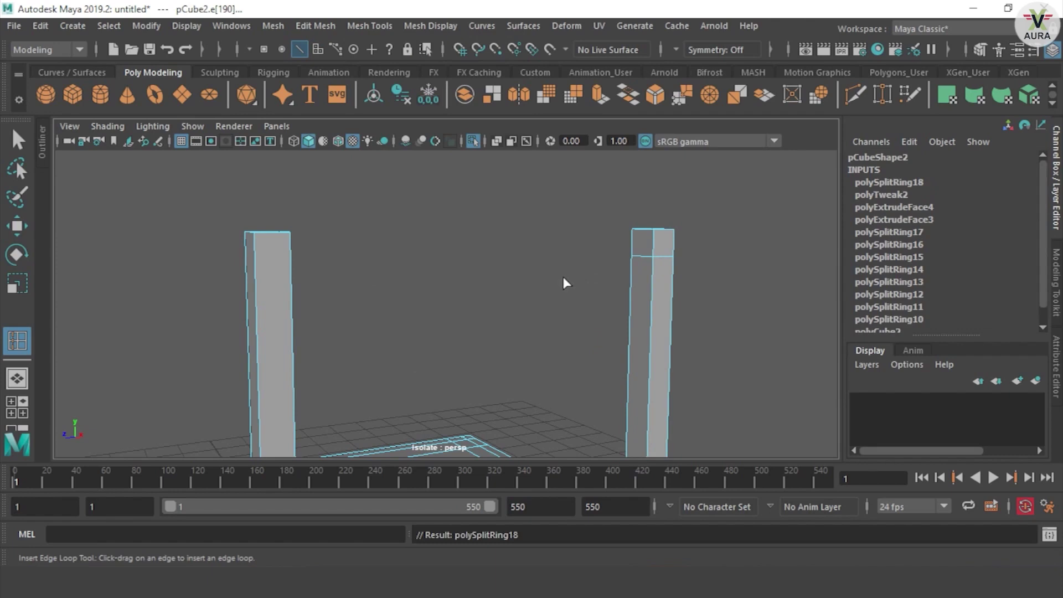
Extrude the right post's inner top face across to the left post as a crossbar.
key("w")
right_click(630, 153)
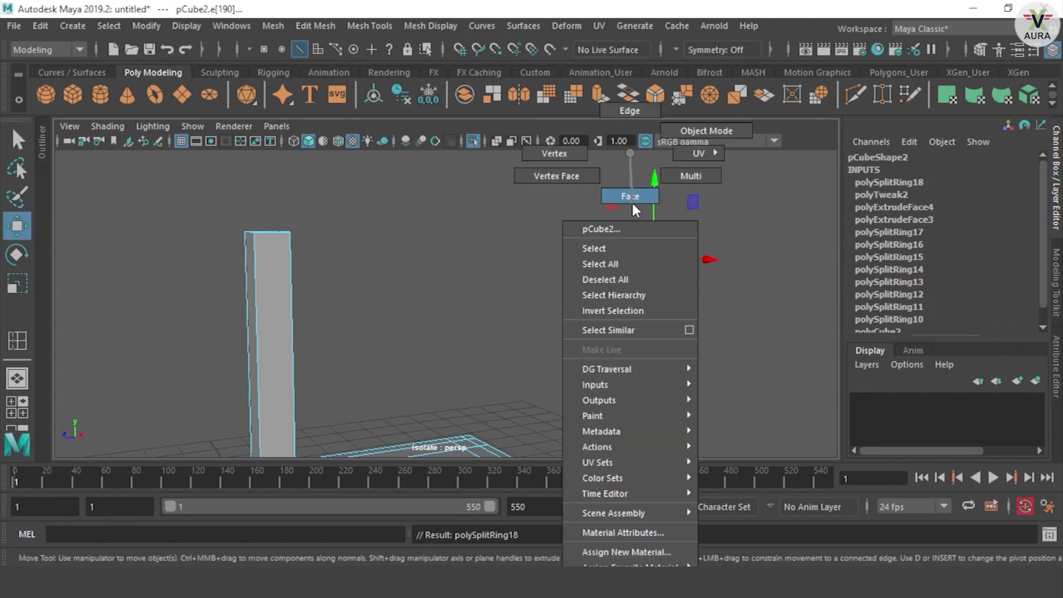
left_click(629, 196)
left_click(640, 243)
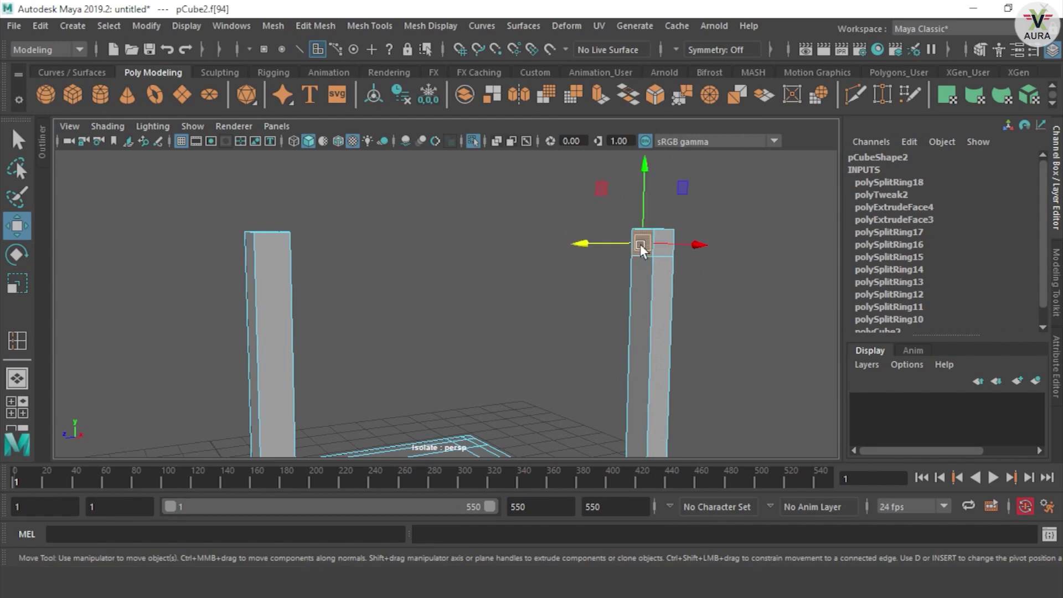
key("ctrl+e")
left_click_drag(611, 243, 259, 265)
left_click(509, 312)
mouse_move(508, 312)
left_mouse_down("alt")
mouse_move(33, 345)
mouse_move(278, 353)
mouse_move(194, 339)
left_mouse_up("alt")
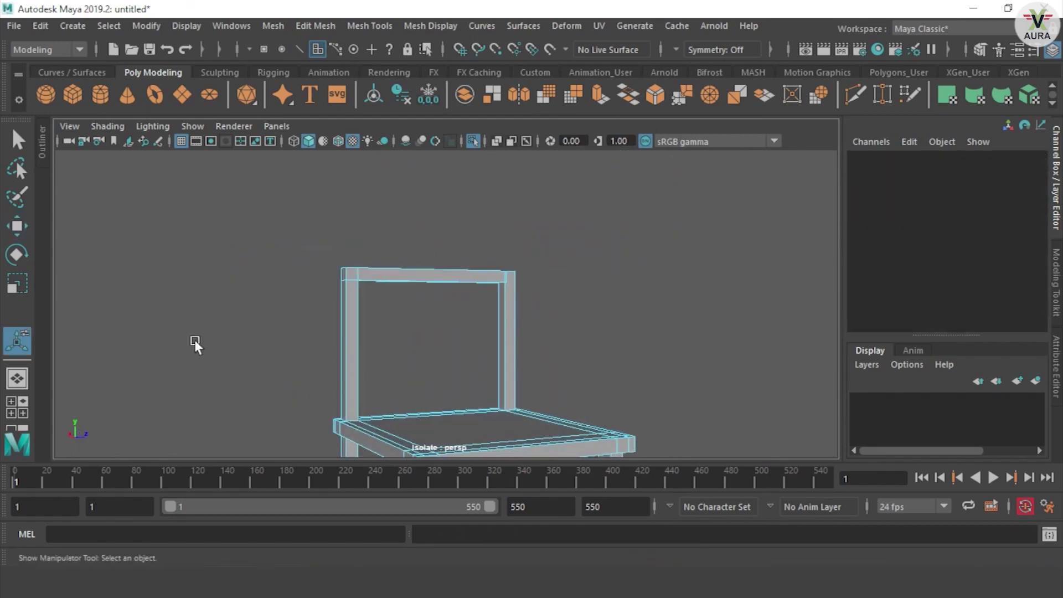
Select the top beam and zoom in and out to inspect it.
left_click(441, 274)
scroll(551, 296, "up", 5)
scroll(548, 277, "up", 3)
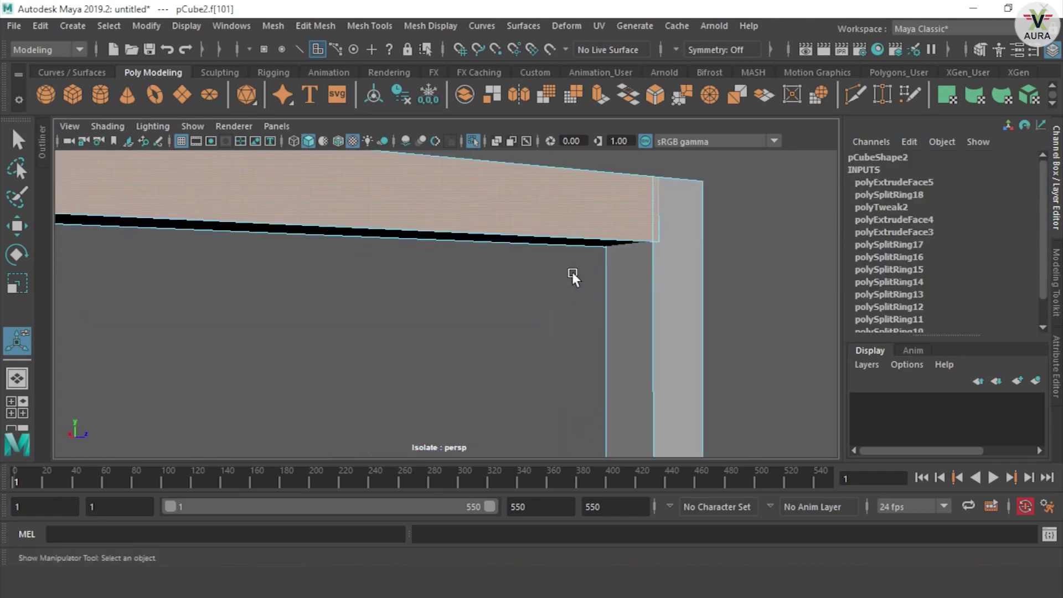
scroll(520, 278, "up", 1)
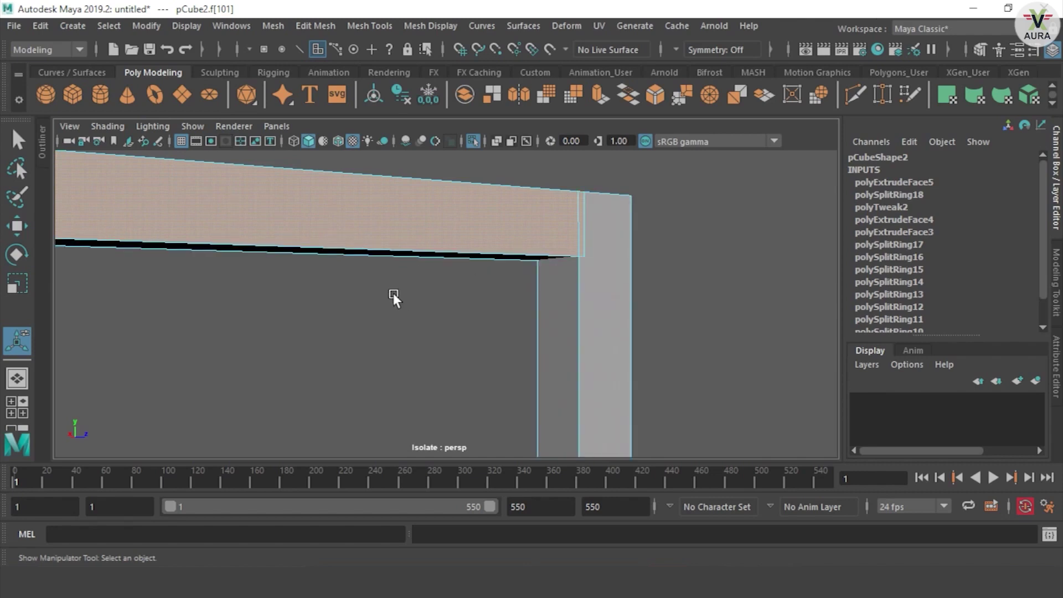
scroll(385, 291, "down", 2)
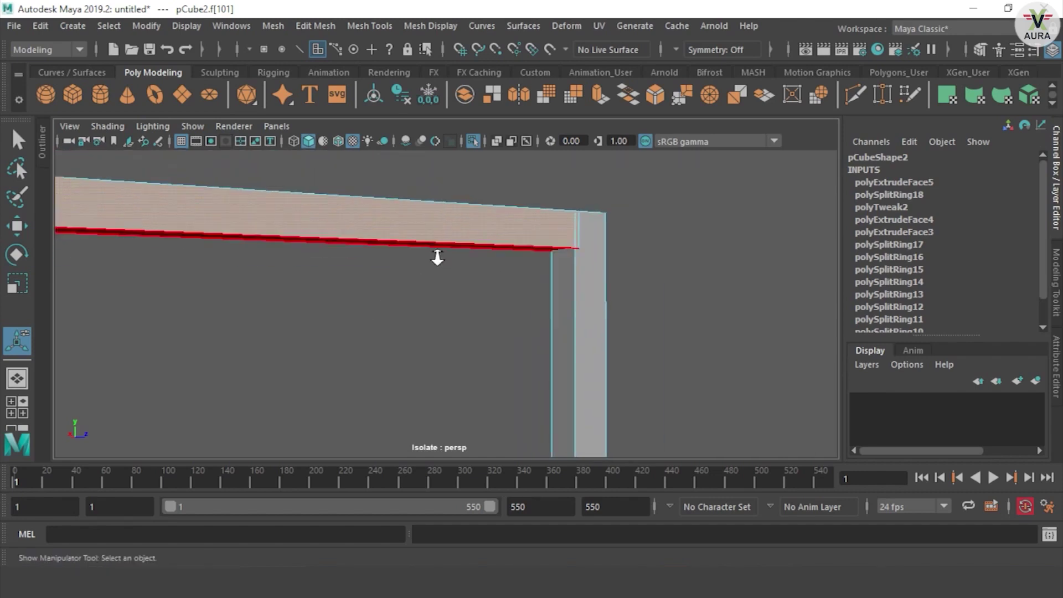
scroll(434, 256, "down", 3)
scroll(345, 261, "up", 2)
left_click(409, 275)
Orbit and zoom to view the chair back's crossbar and posts up close.
scroll(409, 277, "down", 5)
mouse_move(411, 277)
left_mouse_down("alt")
mouse_move(403, 215)
mouse_move(379, 261)
mouse_move(370, 245)
mouse_move(346, 280)
mouse_move(391, 321)
mouse_move(364, 239)
left_mouse_up("alt")
scroll(364, 239, "up", 3)
left_click_drag(337, 313, 290, 356, "alt")
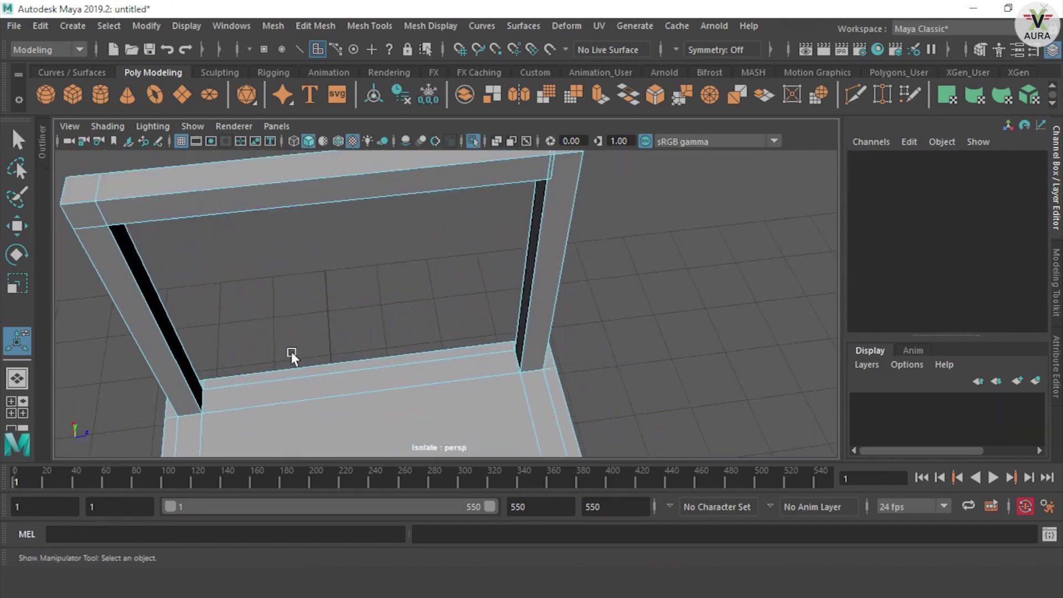
scroll(290, 351, "down", 2)
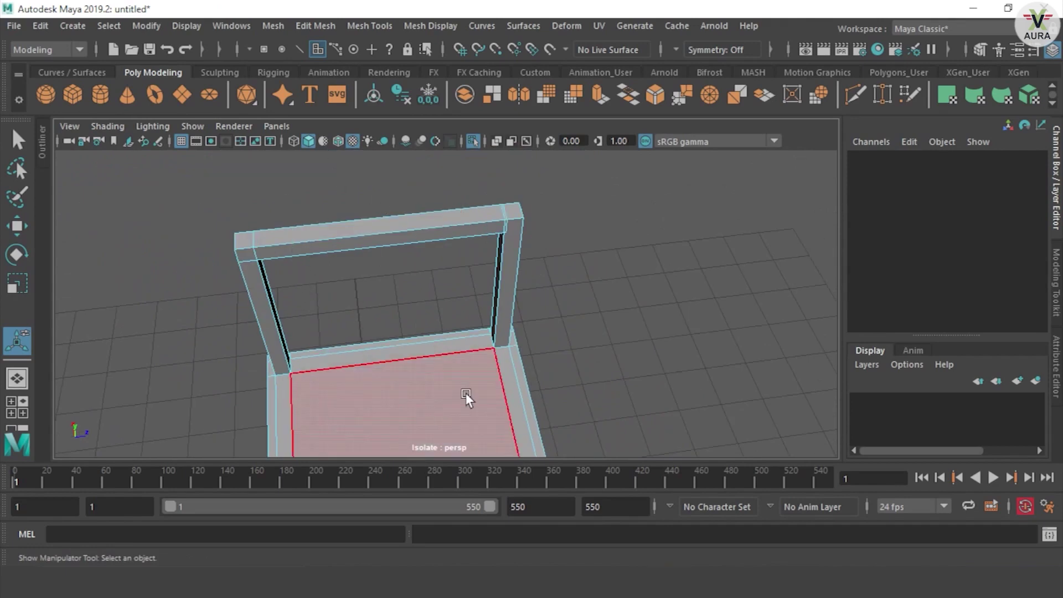
left_click_drag(466, 392, 462, 348, "alt")
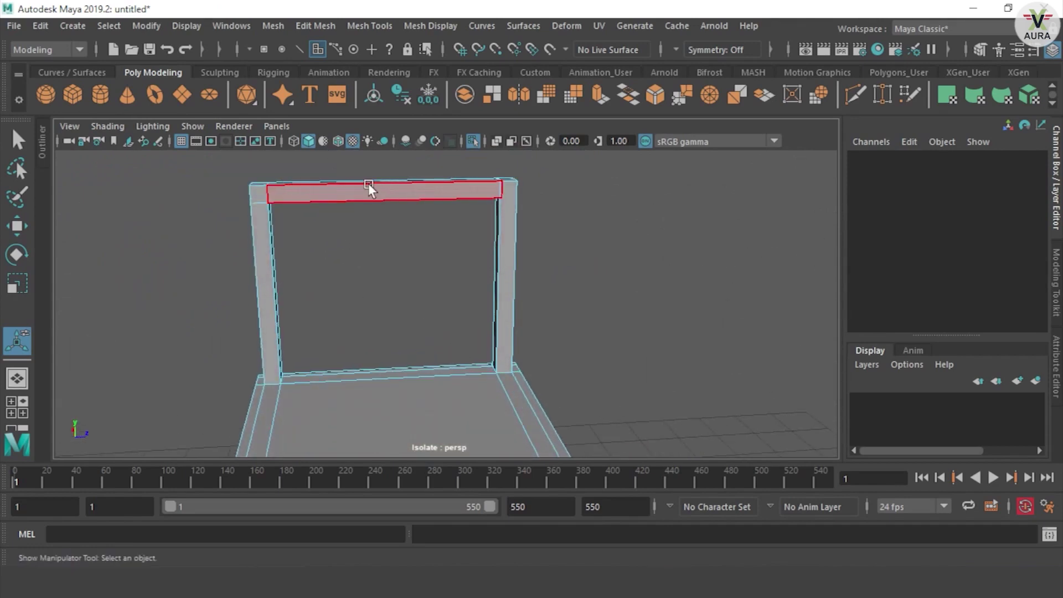
scroll(338, 217, "up", 5)
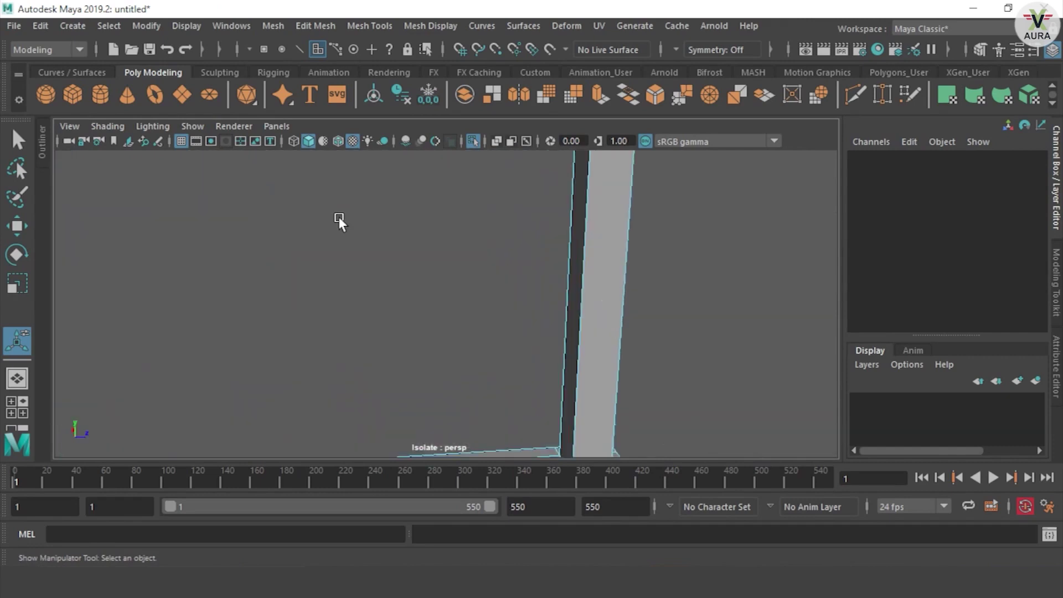
scroll(311, 243, "down", 2)
scroll(286, 257, "down", 3)
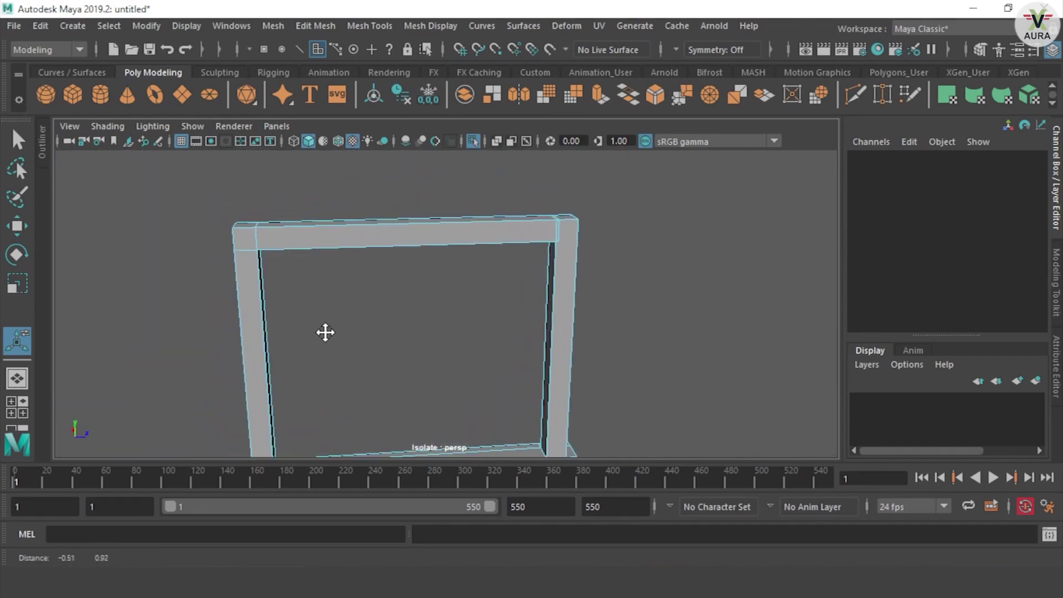
scroll(297, 304, "up", 1)
Insert multiple evenly spaced edge loops across the top beam.
left_click(367, 26)
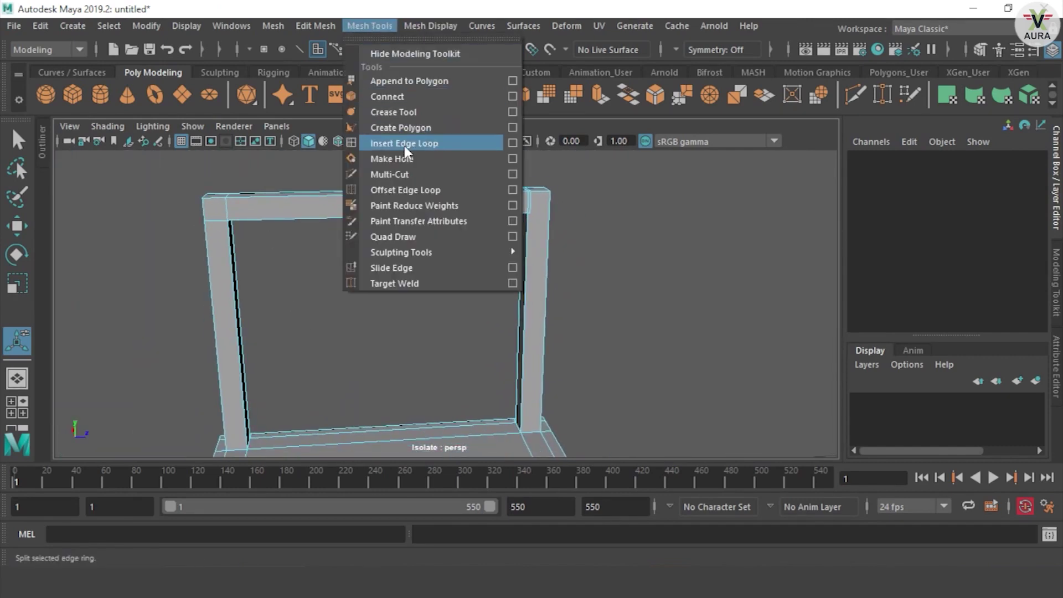
left_click(404, 144)
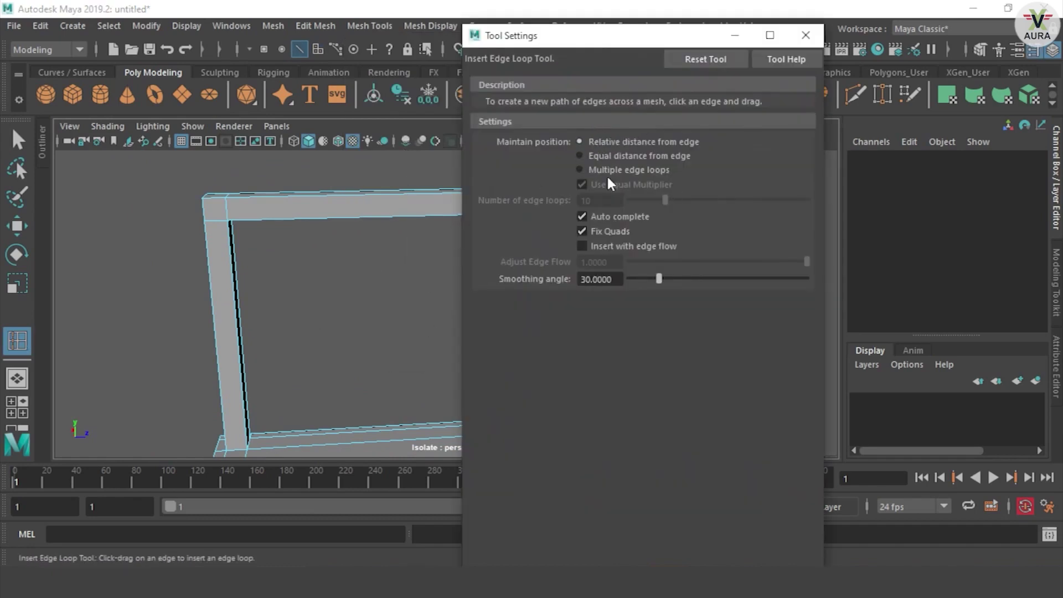
left_click(580, 169)
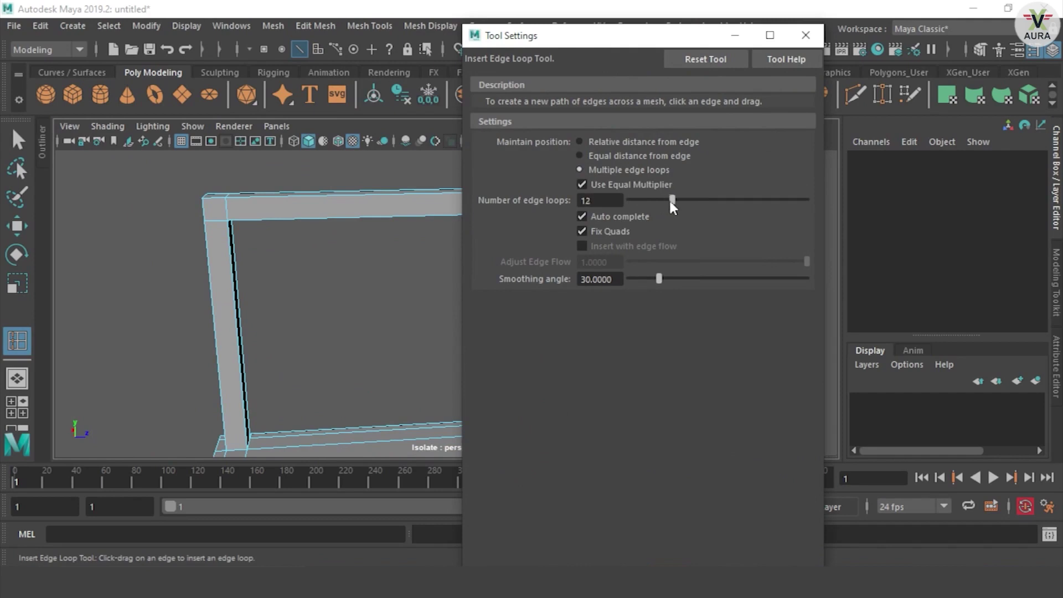
left_click_drag(687, 204, 680, 205)
left_click(806, 35)
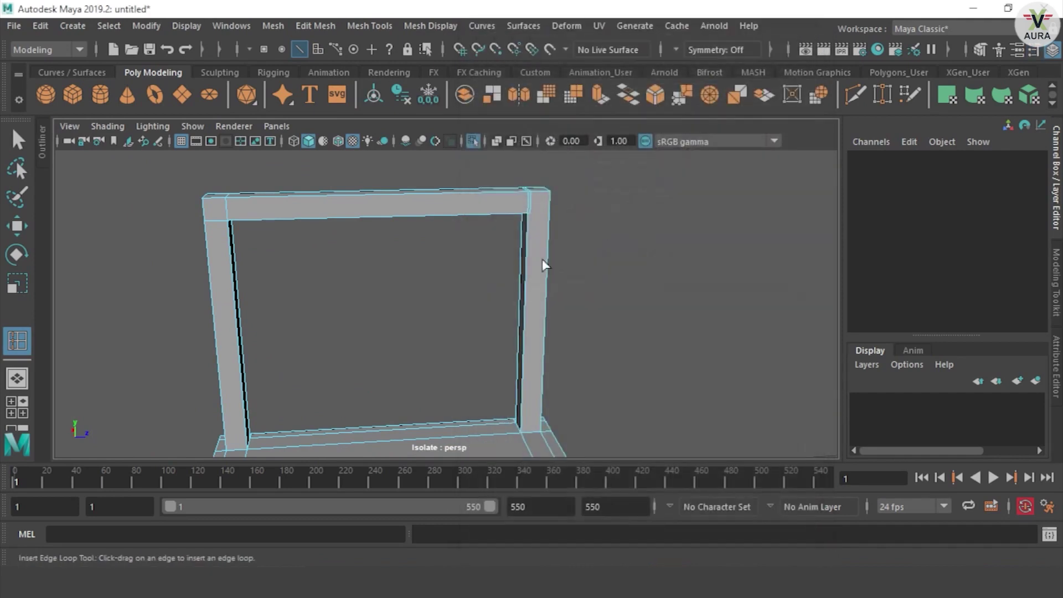
left_click(370, 218)
Select alternating underside faces along the top beam.
mouse_move(414, 343)
left_mouse_down("alt")
mouse_move(412, 258)
mouse_move(443, 329)
left_mouse_up("alt")
scroll(450, 329, "up", 3)
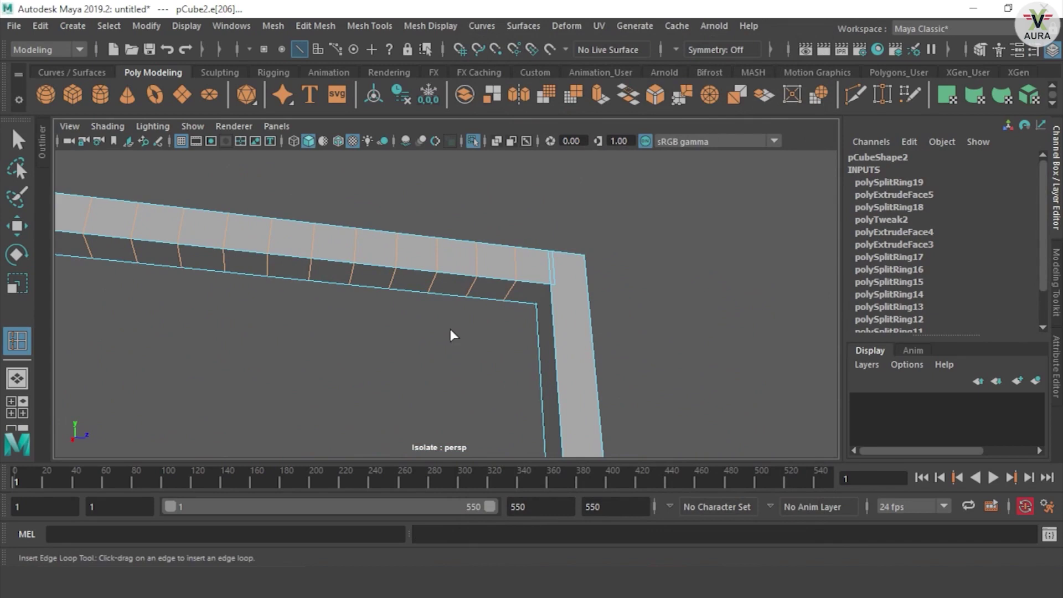
key("q")
right_click_drag(521, 290, 527, 199)
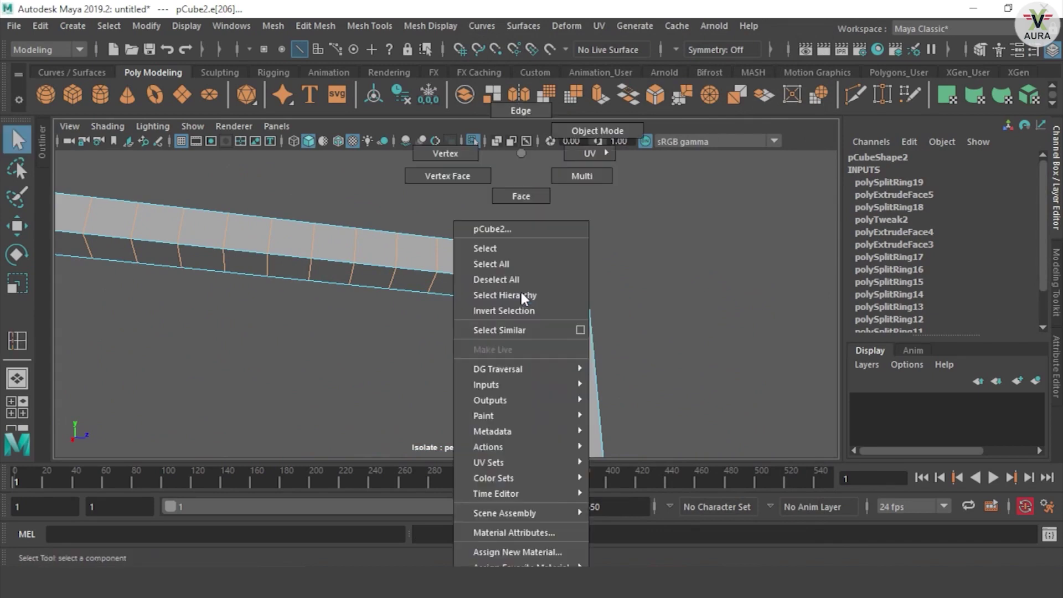
left_click(469, 293)
left_click(410, 278, "shift")
left_click(238, 264, "shift")
left_click(167, 255, "shift")
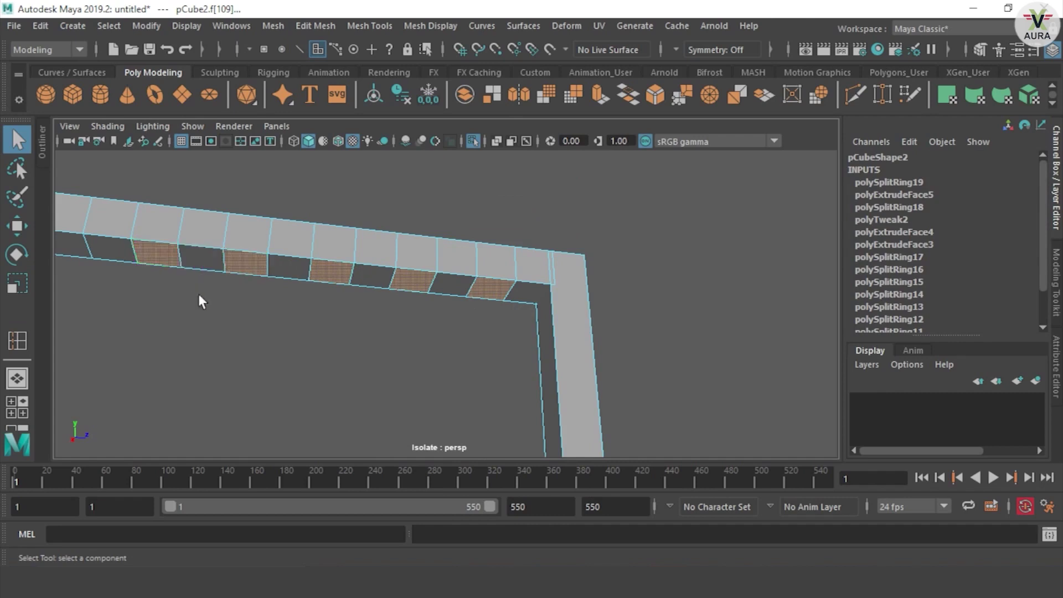
middle_click_drag(199, 293, 457, 332, "alt")
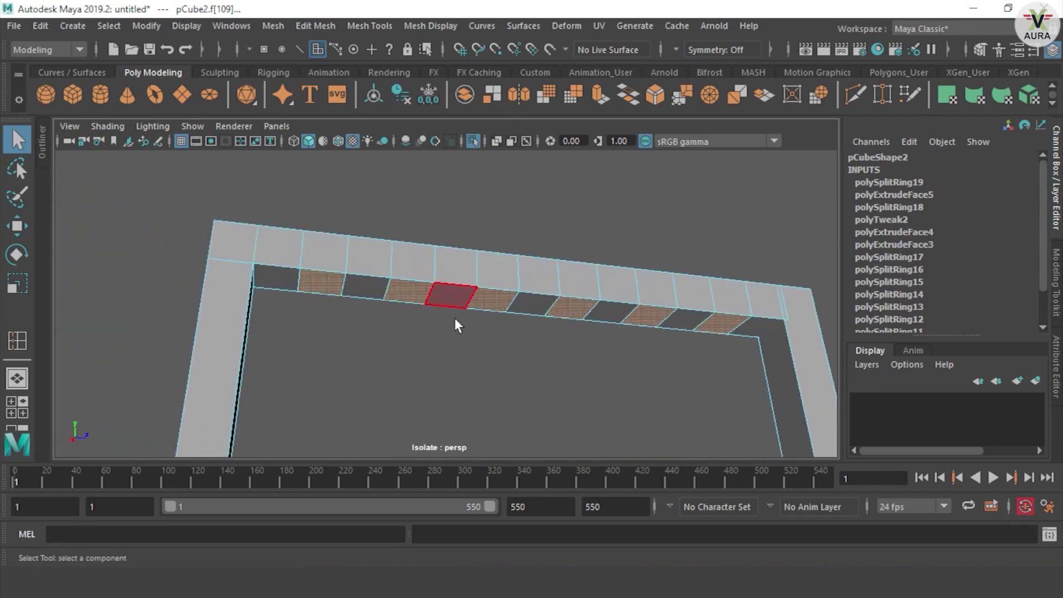
middle_click_drag(546, 354, 457, 369, "alt")
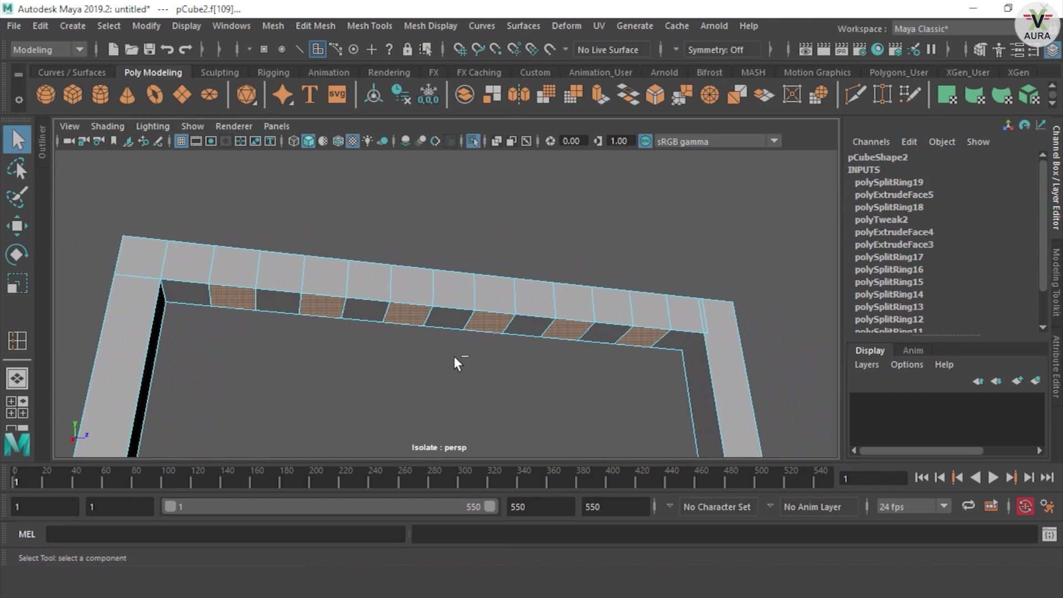
Extrude the selected beam faces down into vertical backrest slats.
key("ctrl+e")
mouse_move(645, 375)
left_mouse_down()
mouse_move(523, 456)
mouse_move(570, 404)
mouse_move(624, 404)
mouse_move(372, 373)
mouse_move(443, 278)
left_mouse_up()
left_click(597, 392)
right_click_drag(443, 278, 512, 419, "alt")
mouse_move(513, 419)
left_mouse_down("alt")
mouse_move(517, 396)
mouse_move(335, 391)
mouse_move(639, 315)
left_mouse_up("alt")
Extrude the two front seat-corner faces upward into armrest posts.
left_click(325, 390)
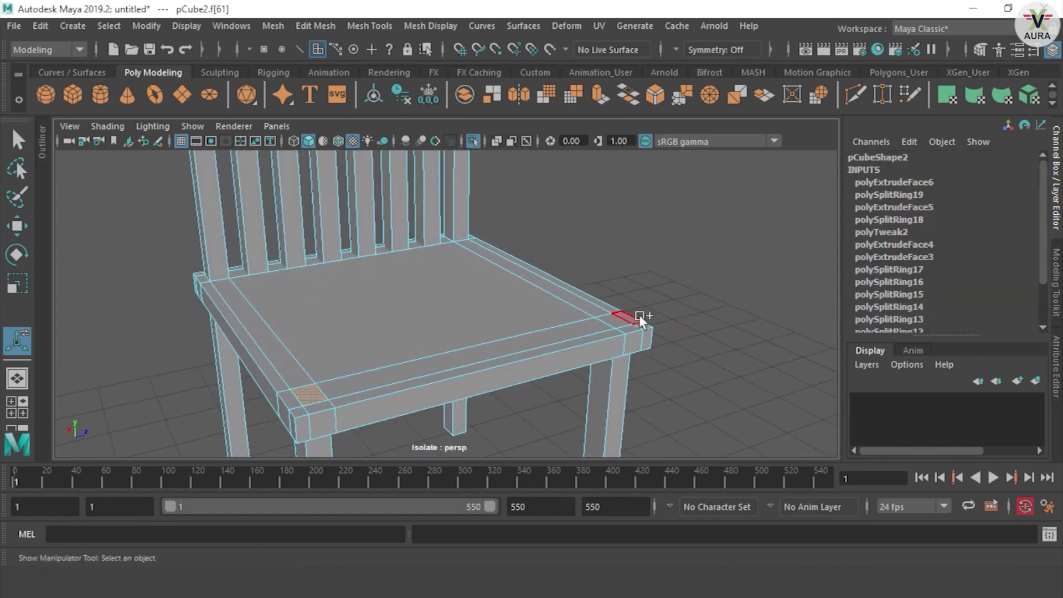
left_click(618, 321, "shift")
key("ctrl+e")
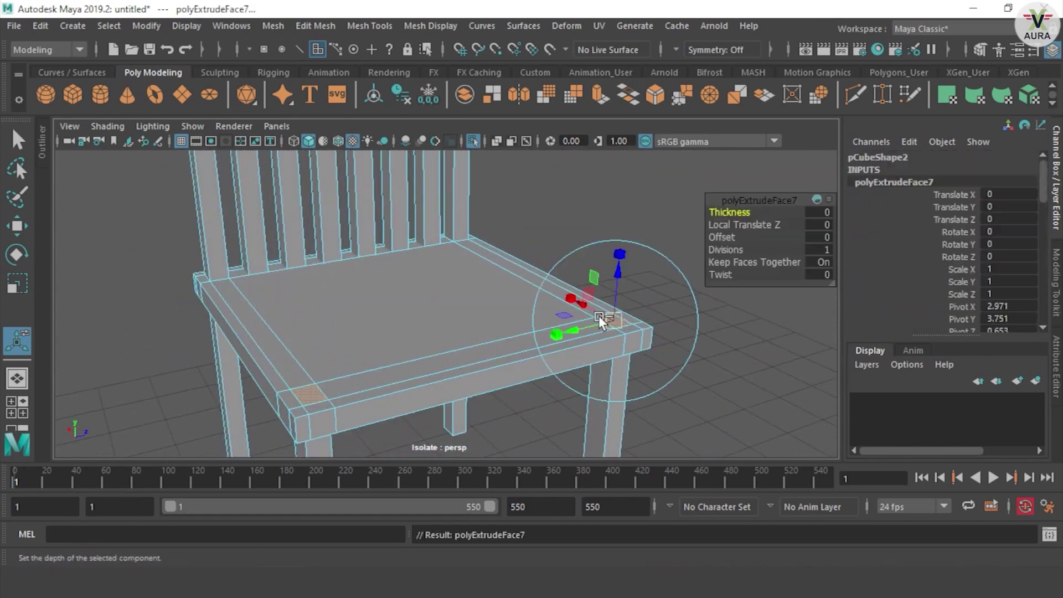
left_click_drag(623, 276, 634, 235)
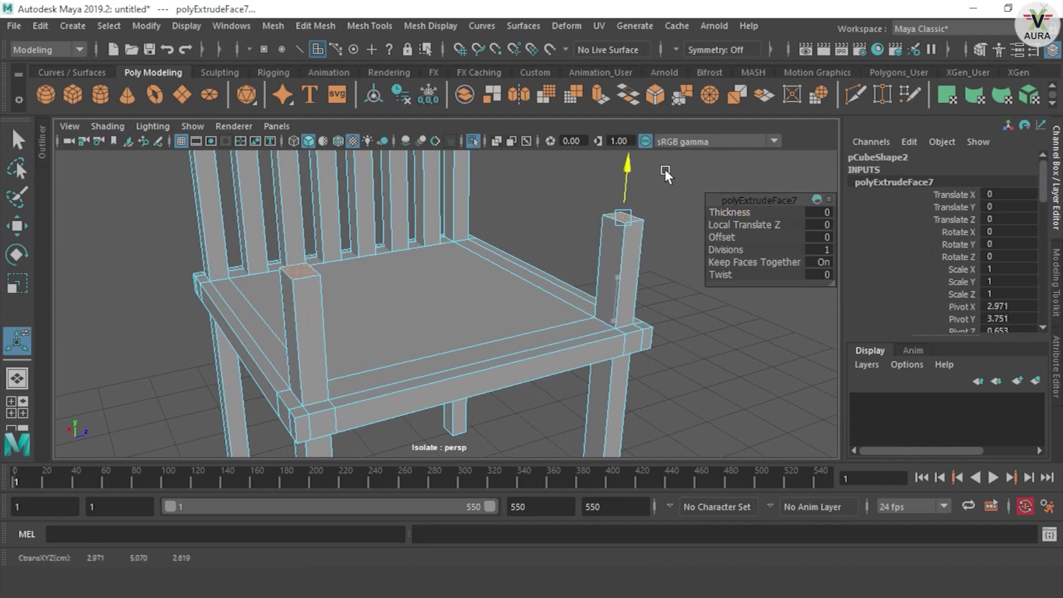
left_click(693, 303)
Insert single edge loops near the top of both front posts.
left_click(387, 26)
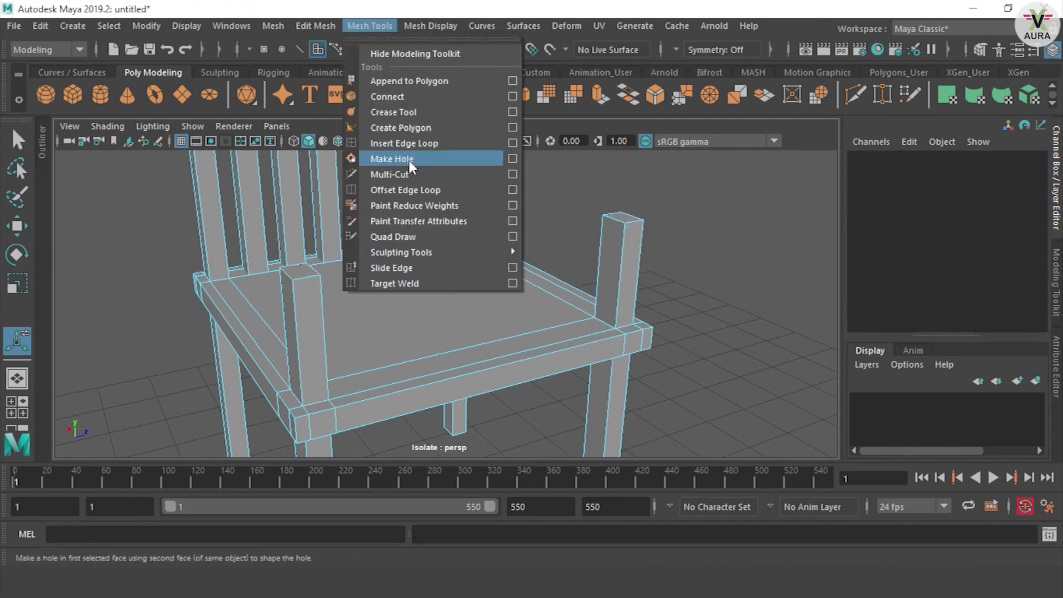
left_click(421, 146)
double_click(26, 342)
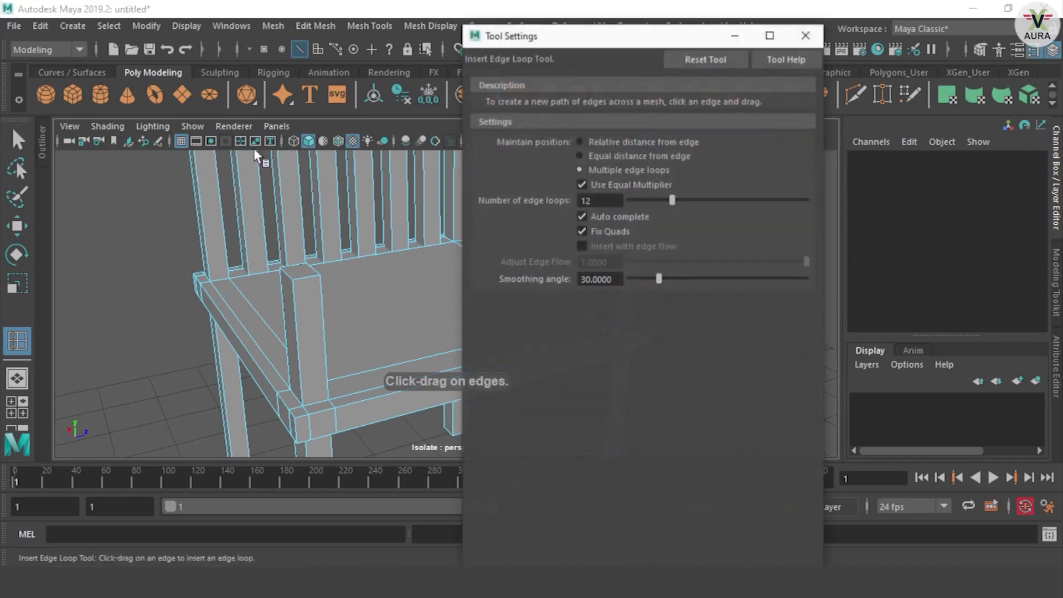
left_click(596, 142)
left_click(805, 36)
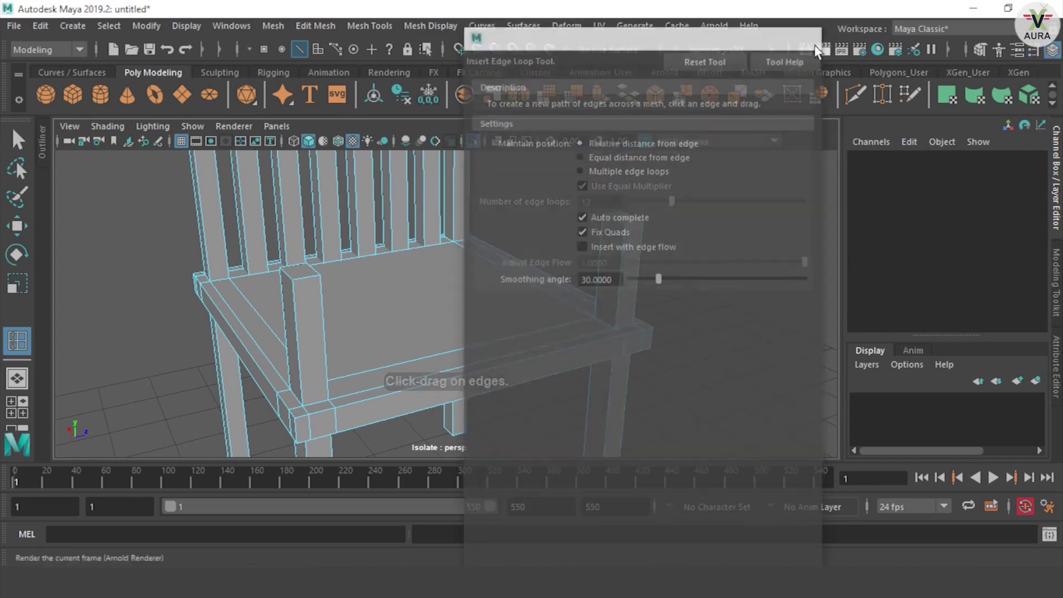
left_click(289, 297)
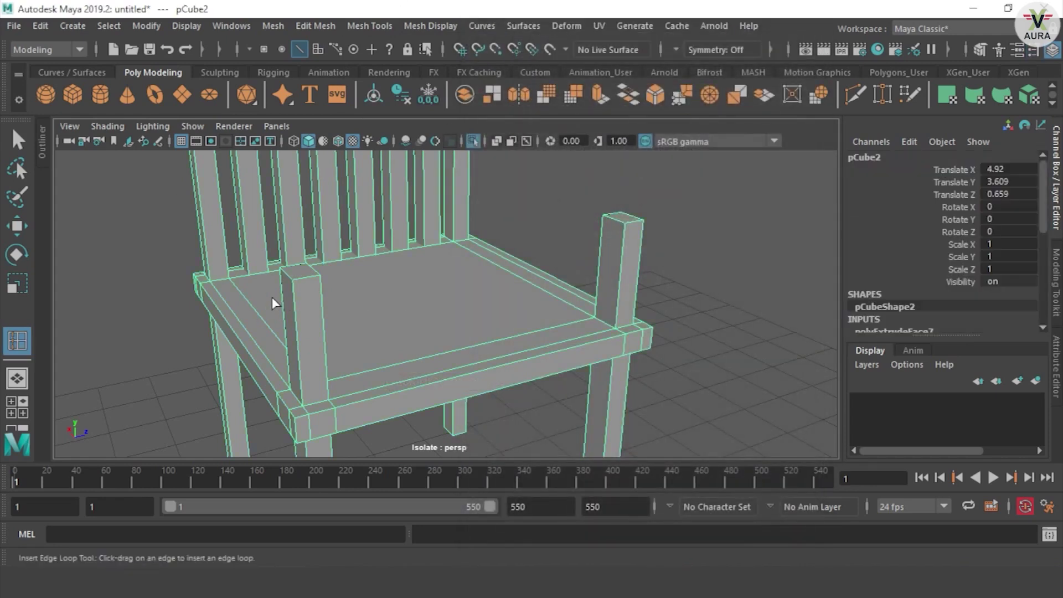
left_click(294, 300)
left_click(621, 238)
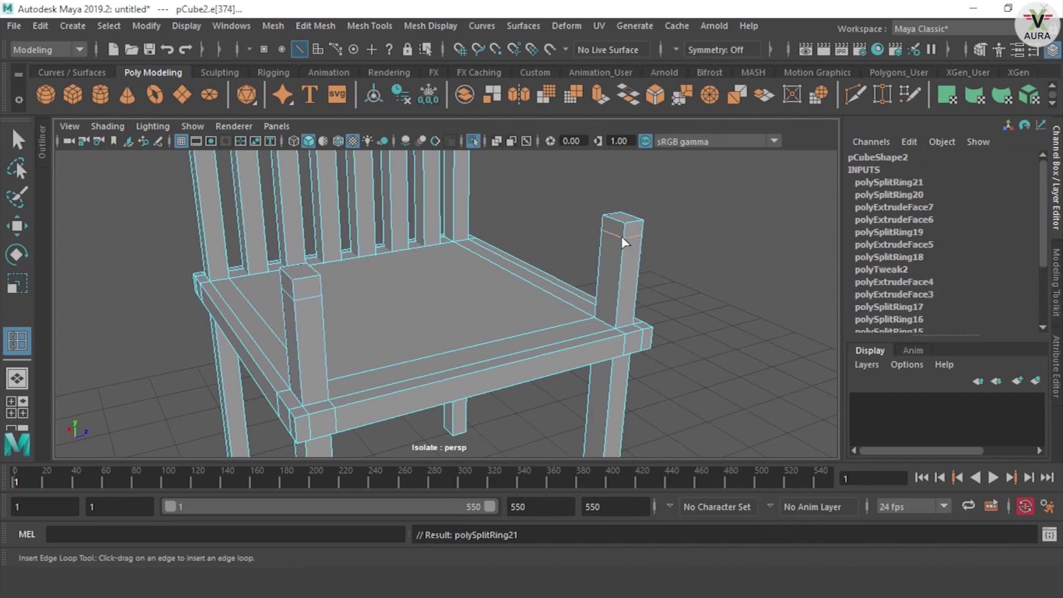
Extrude both post top faces backward into armrests reaching the backrest.
mouse_move(475, 308)
left_mouse_down("alt")
mouse_move(658, 288)
mouse_move(646, 272)
mouse_move(540, 315)
mouse_move(548, 270)
left_mouse_up("alt")
right_click_drag(549, 269, 553, 136)
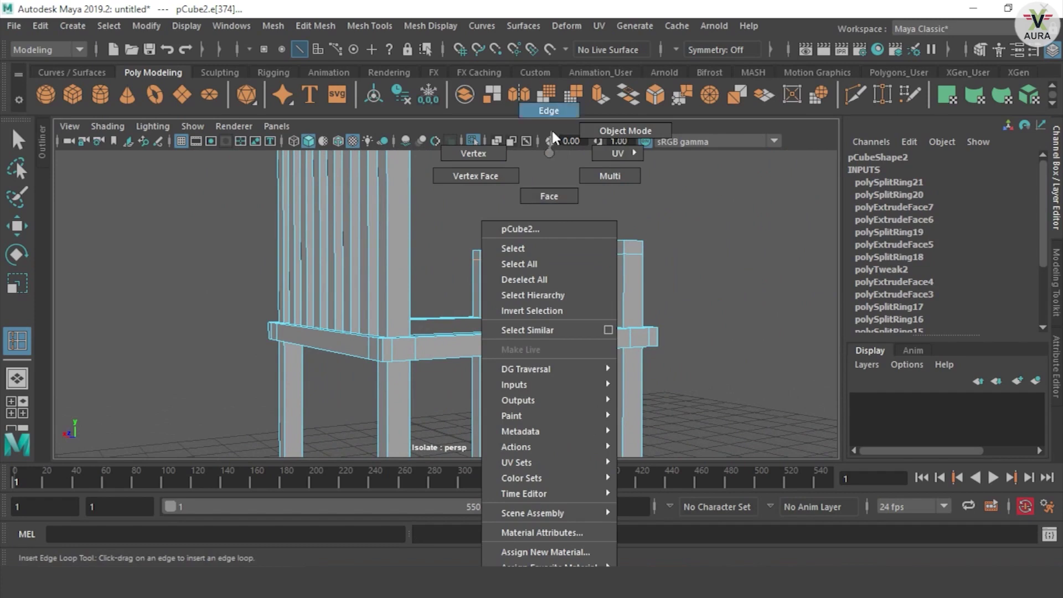
right_click_drag(555, 209, 559, 206)
key("w")
left_click(613, 243)
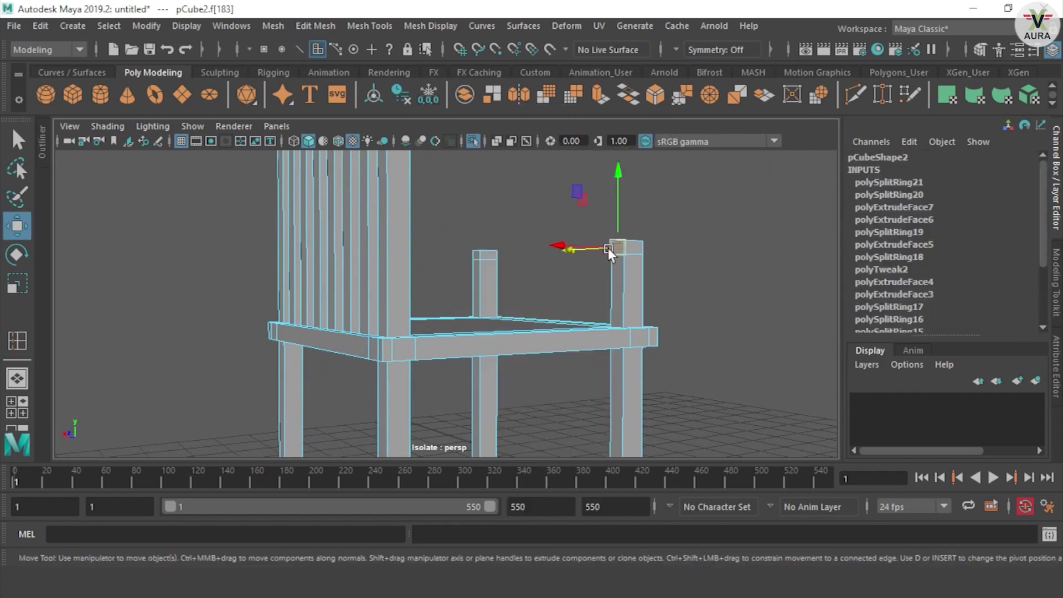
left_click(473, 250, "shift")
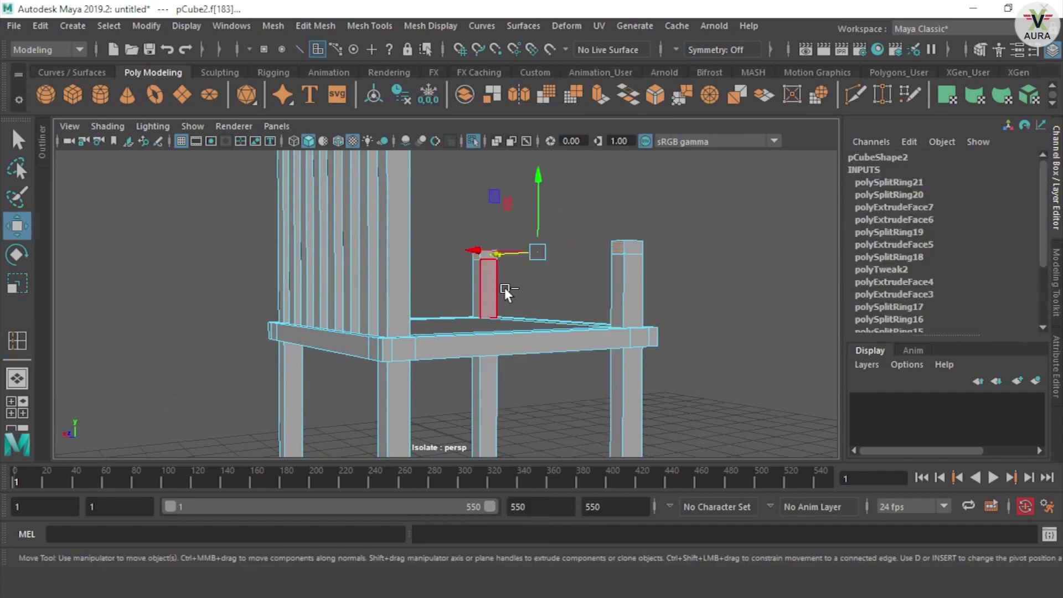
key("ctrl+e")
mouse_move(572, 243)
left_mouse_down()
mouse_move(317, 280)
mouse_move(326, 280)
left_mouse_up()
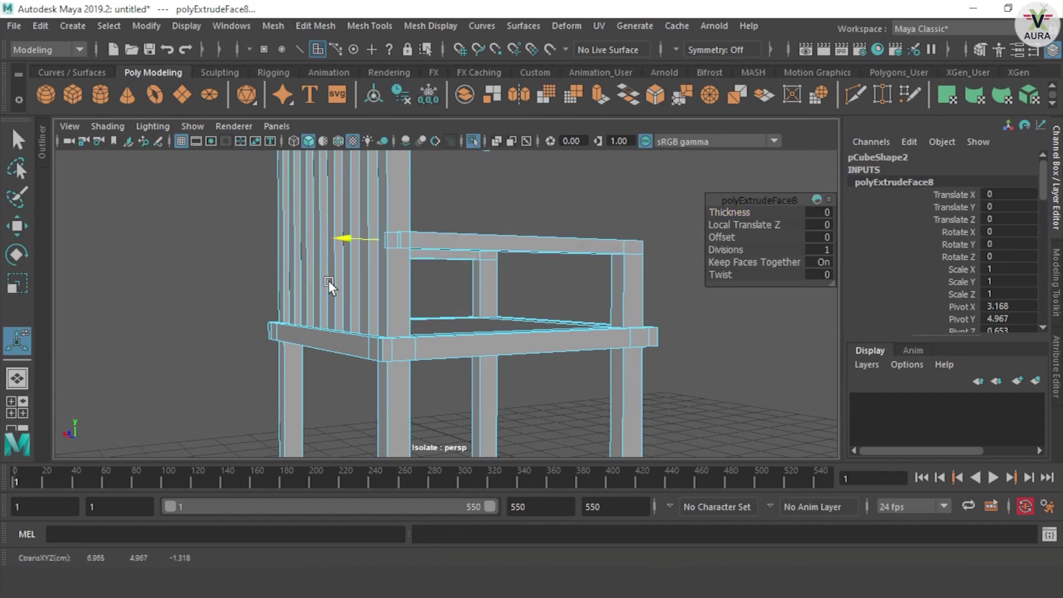
scroll(564, 307, "down", 3)
scroll(589, 266, "down", 2)
mouse_move(589, 265)
left_mouse_down("alt")
mouse_move(527, 335)
mouse_move(487, 332)
mouse_move(656, 308)
left_mouse_up("alt")
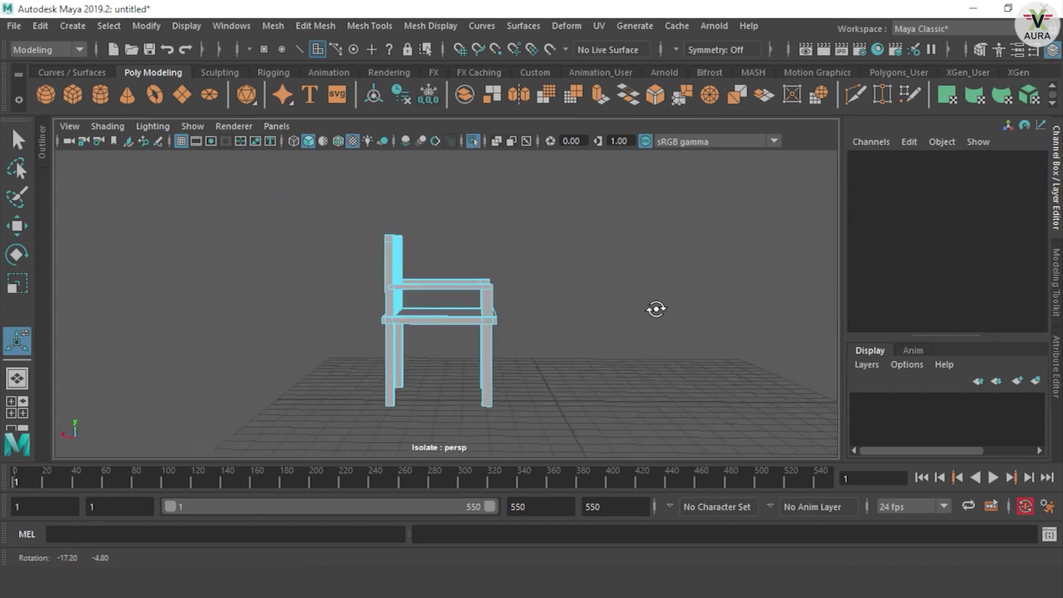
Move the front leg's vertices back along X toward the backrest.
right_click_drag(472, 301, 388, 149)
left_click_drag(477, 396, 560, 408, "alt")
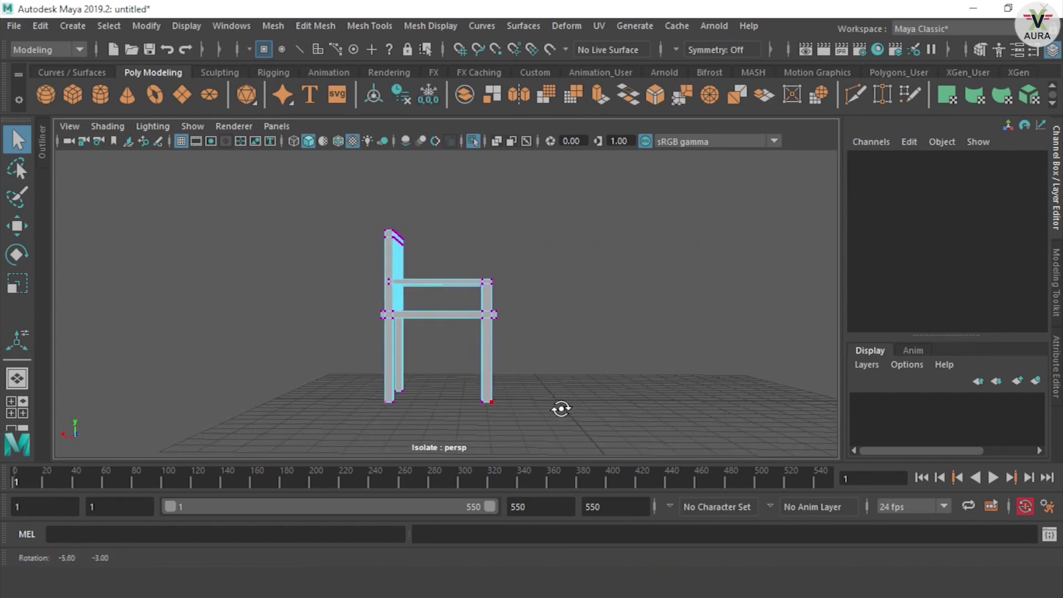
left_click_drag(545, 208, 474, 438)
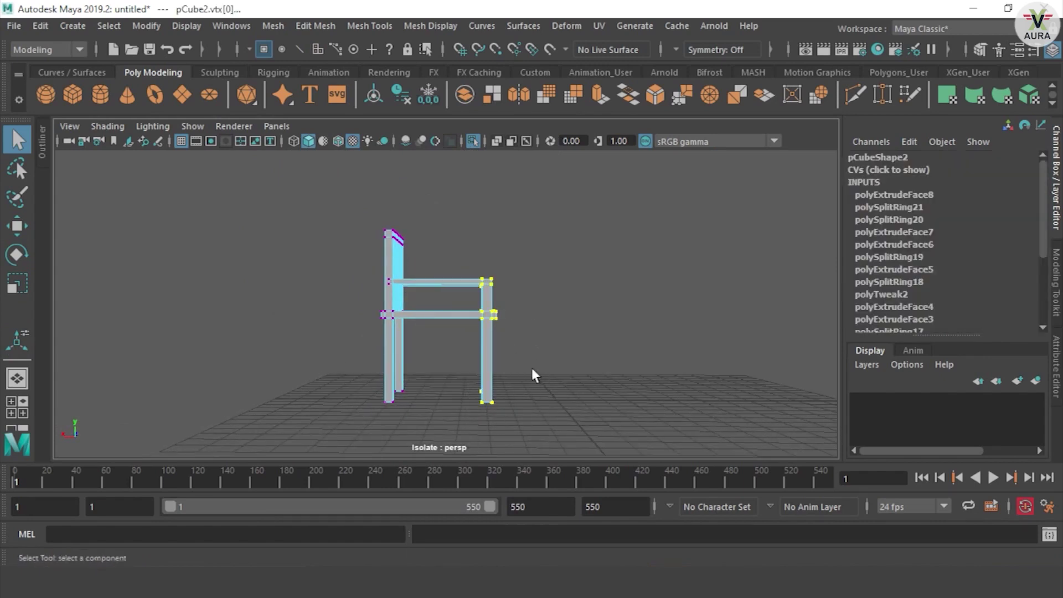
key("w")
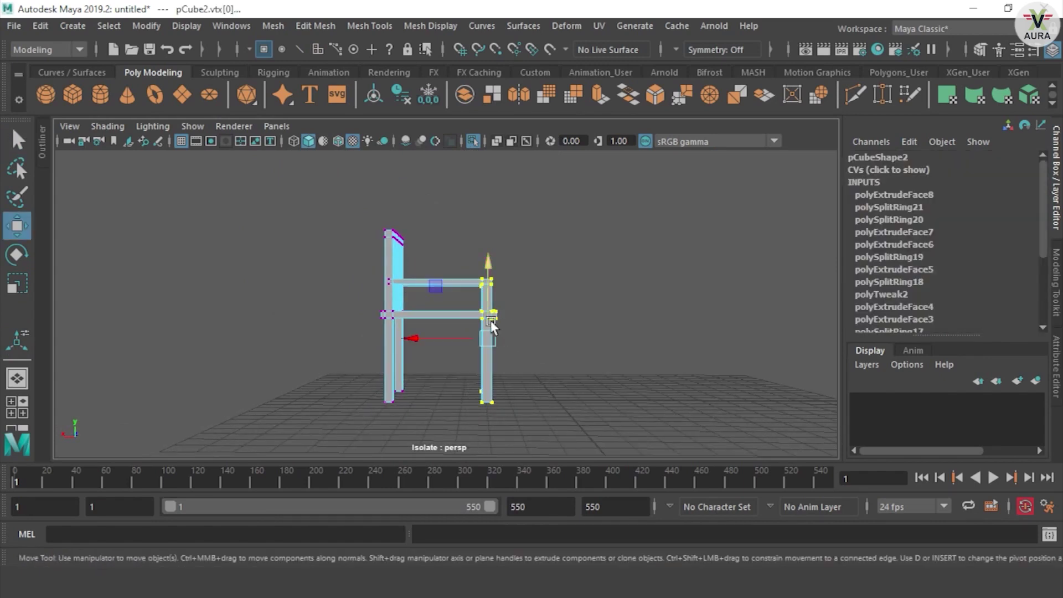
left_click_drag(466, 339, 446, 340)
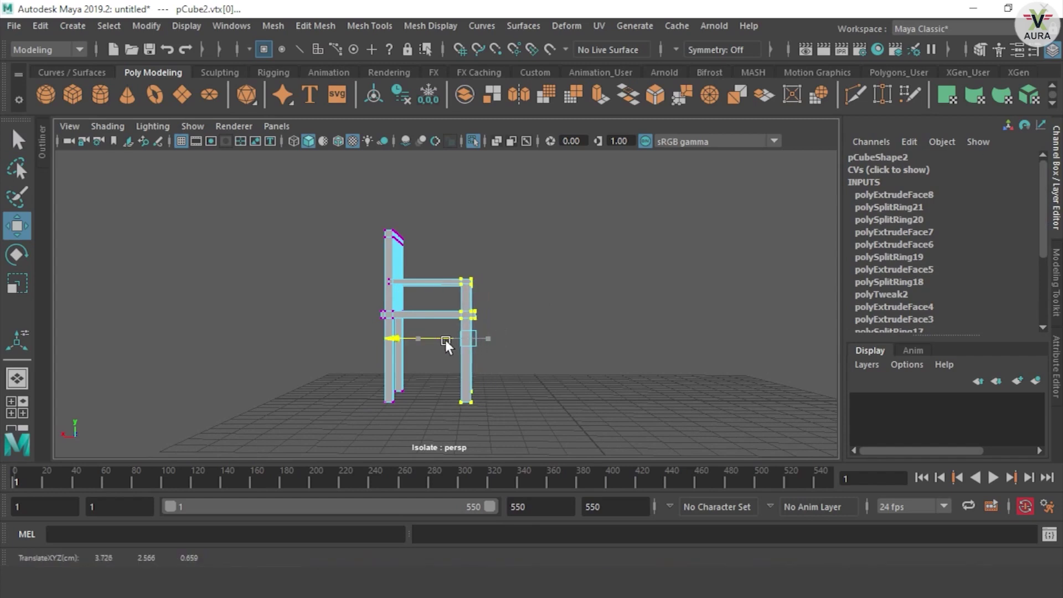
Reposition the armrests' front corner vertices, then select the backrest's top rail vertices.
left_click_drag(445, 340, 401, 374, "alt")
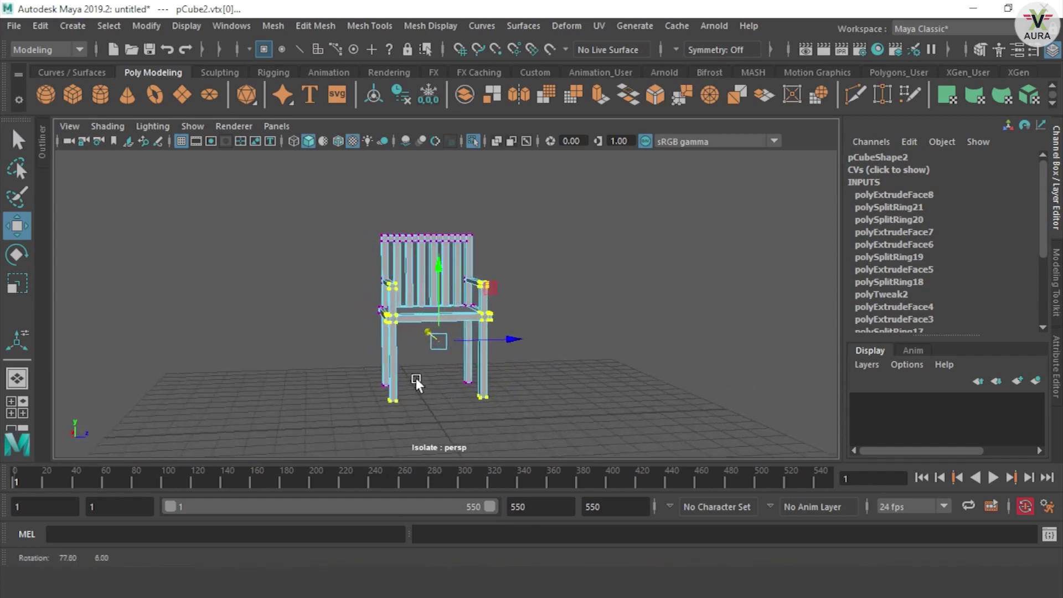
left_click(539, 200)
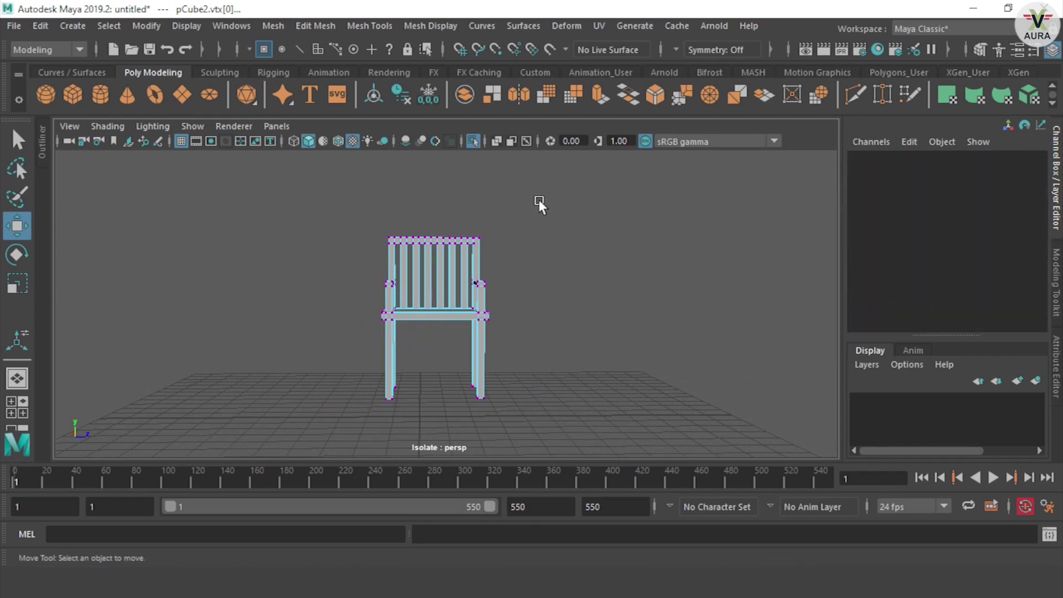
mouse_move(436, 282)
left_mouse_down("alt")
mouse_move(575, 243)
mouse_move(461, 288)
mouse_move(401, 268)
left_mouse_up("alt")
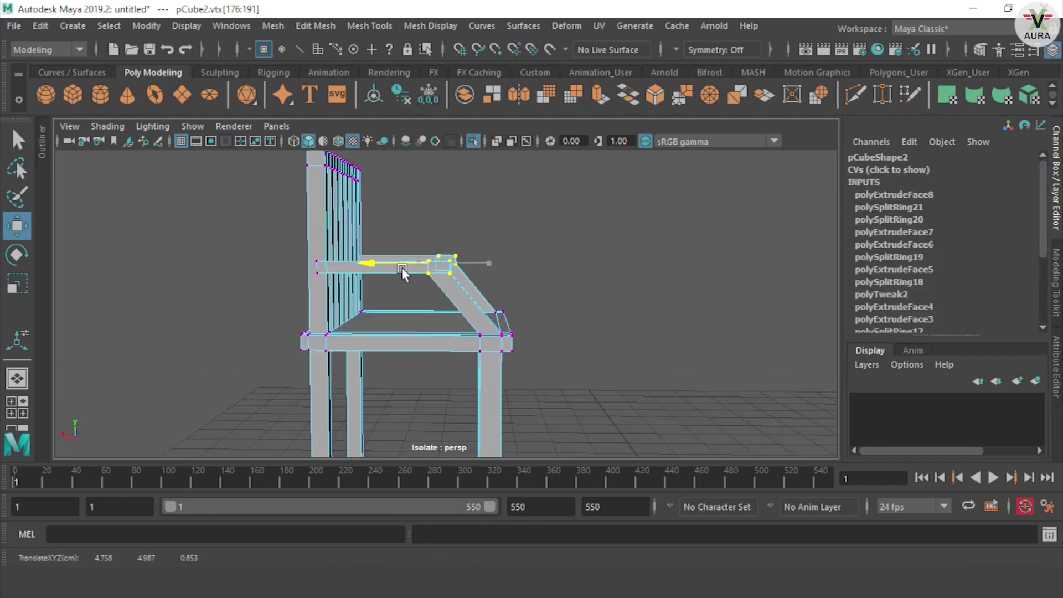
left_click_drag(589, 268, 432, 299, "alt")
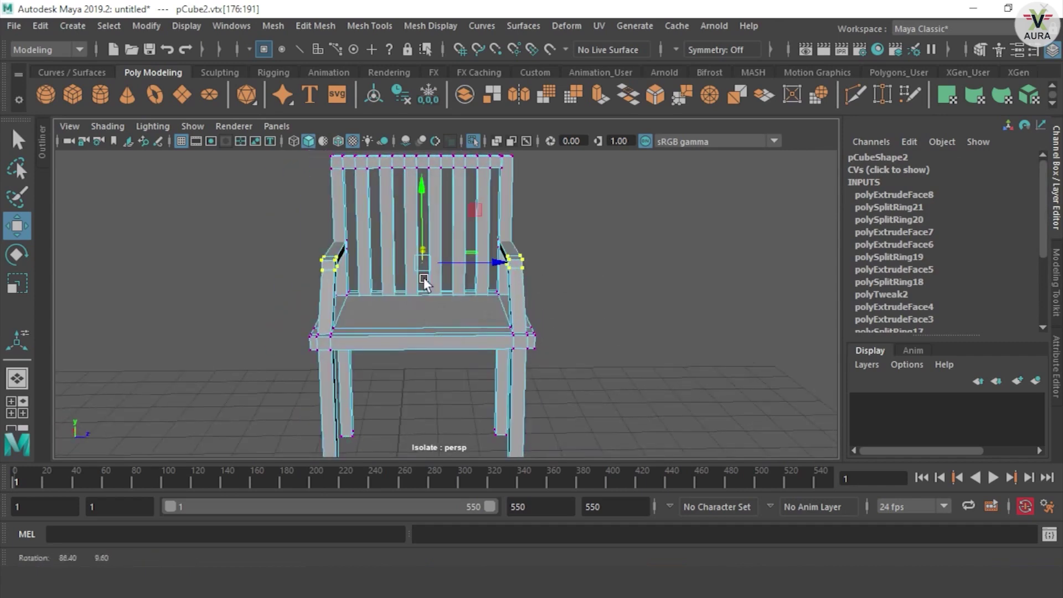
right_click_drag(417, 228, 444, 317, "alt")
mouse_move(446, 317)
left_mouse_down("alt")
mouse_move(424, 317)
mouse_move(437, 304)
left_mouse_up("alt")
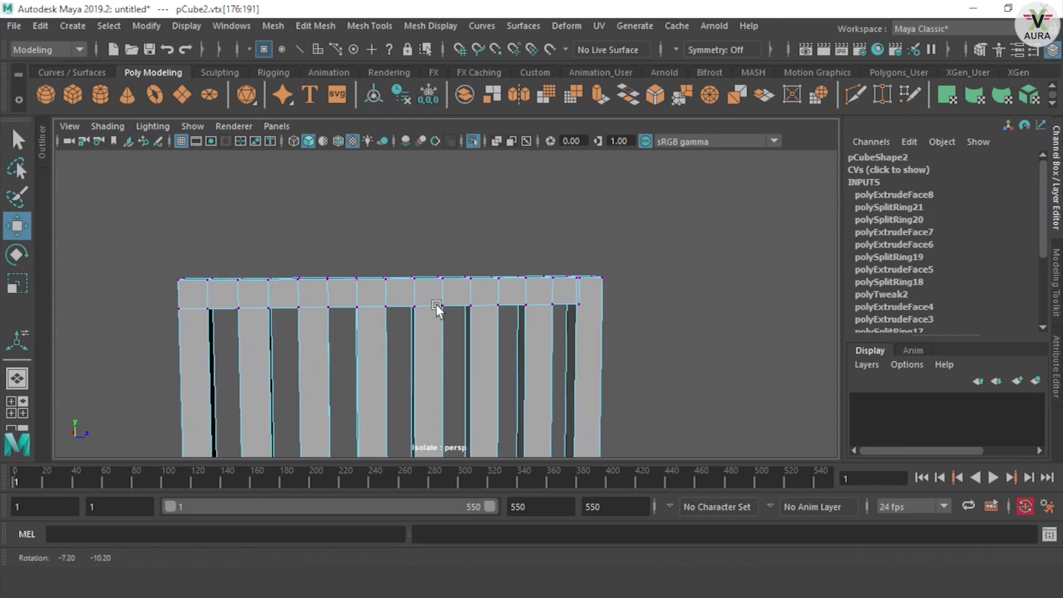
left_click_drag(507, 261, 329, 288)
Raise the middle top-rail vertices in Y to arch the rail.
left_click_drag(401, 243, 411, 183)
left_click_drag(457, 211, 346, 240)
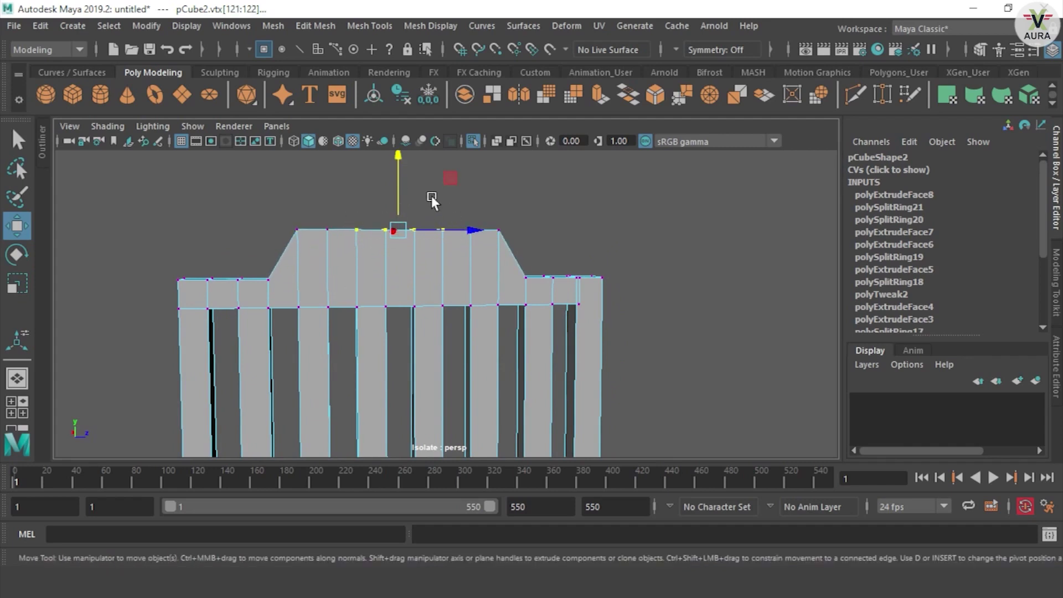
left_click_drag(395, 181, 411, 160)
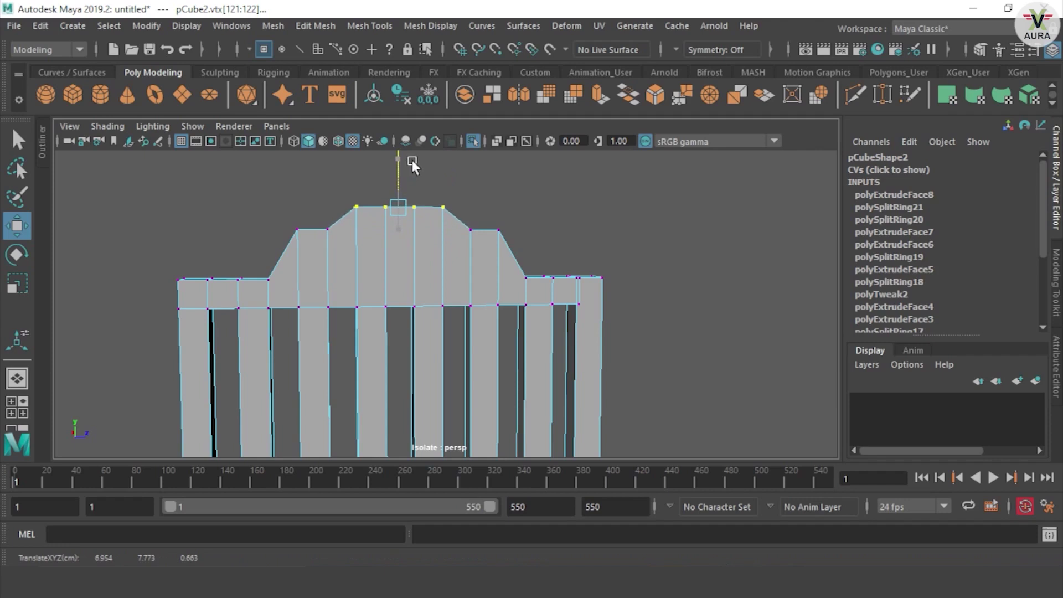
key("ctrl+z")
key("ctrl+z")
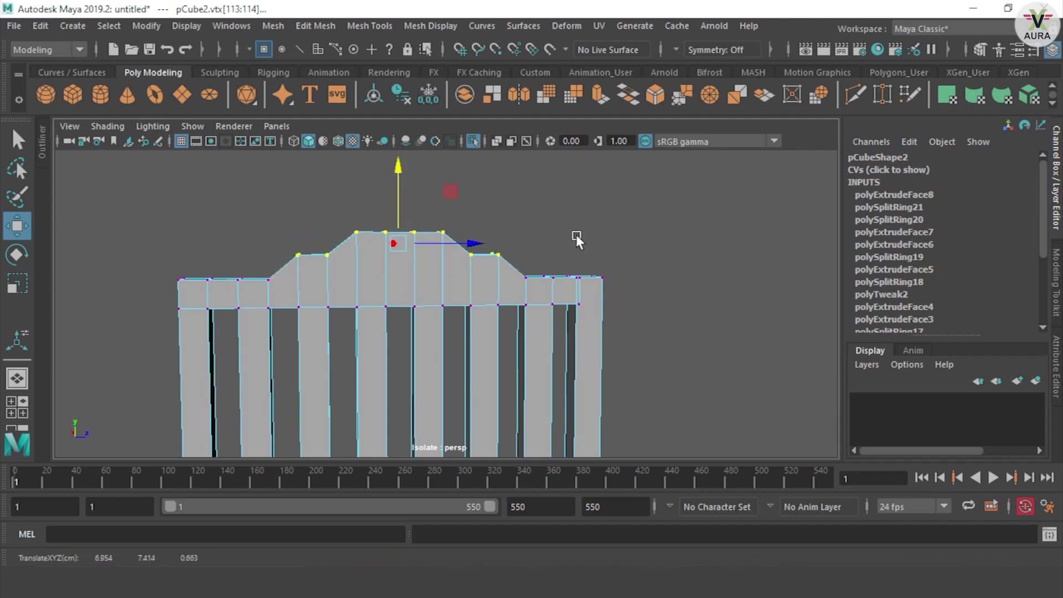
In side view, move the backrest-top vertices back to tilt the backrest.
left_click_drag(550, 208, 387, 265)
mouse_move(568, 162)
left_mouse_down()
mouse_move(435, 273)
mouse_move(380, 272)
left_mouse_up()
scroll(432, 315, "down", 3)
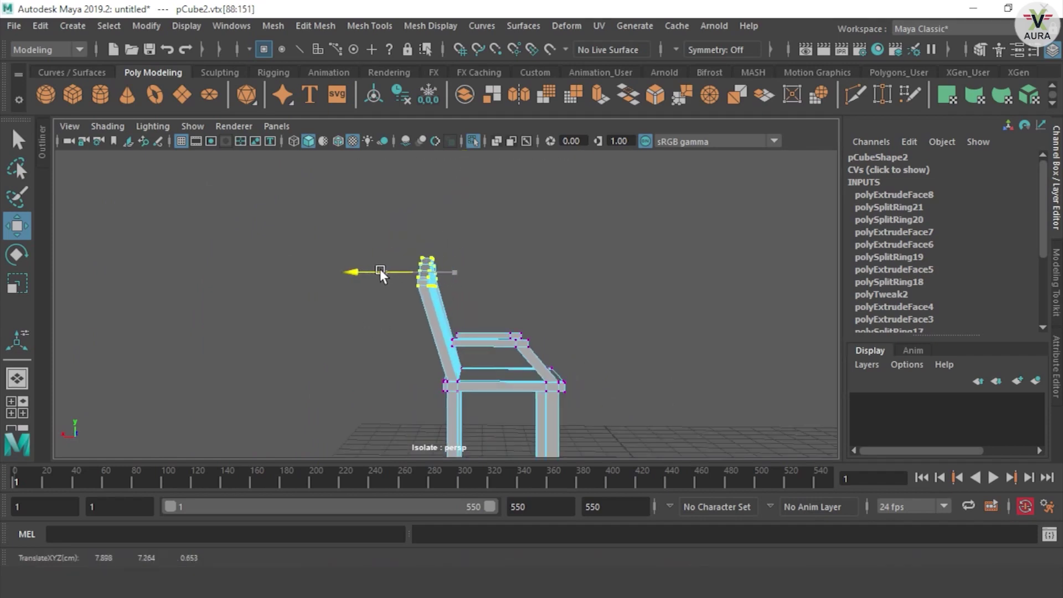
left_click(492, 321)
left_click(492, 290)
left_click_drag(490, 289, 499, 279)
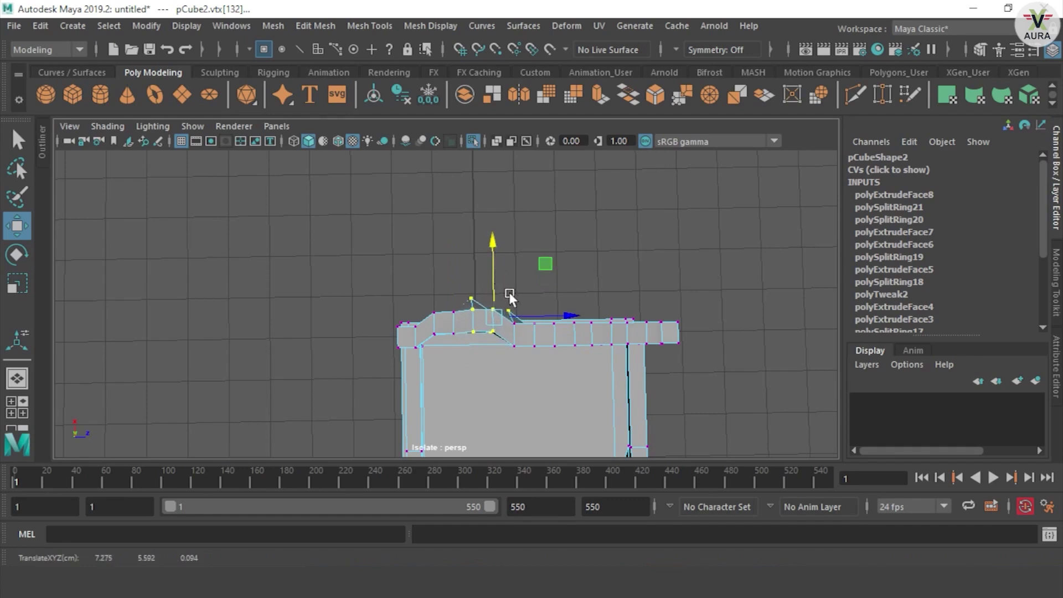
left_click(526, 316)
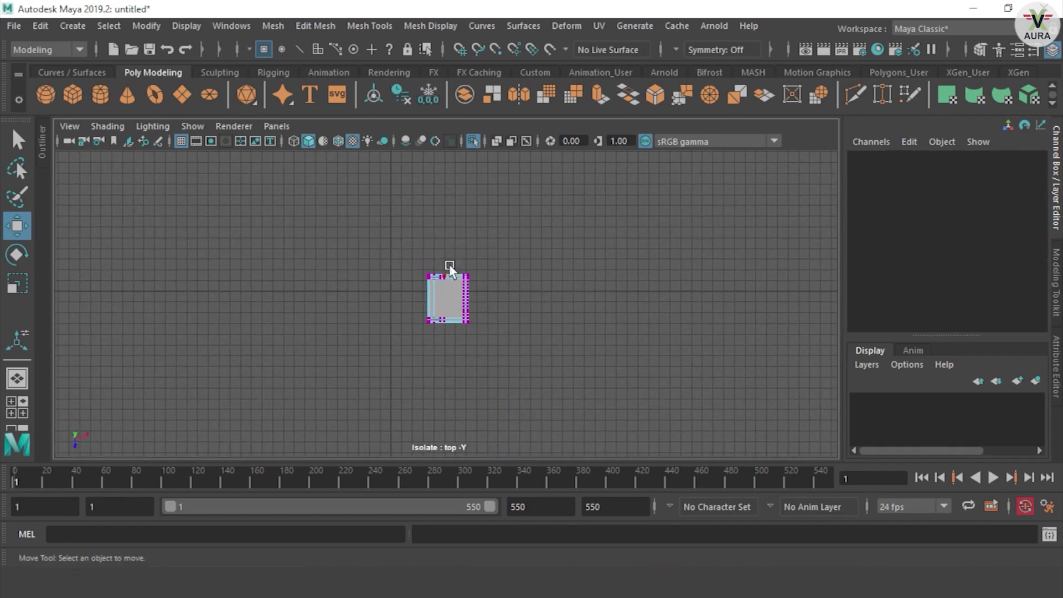
In the bottom view, push the front-edge vertex column outward along X.
scroll(498, 255, "up", 5)
scroll(581, 247, "up", 3)
scroll(621, 247, "down", 3)
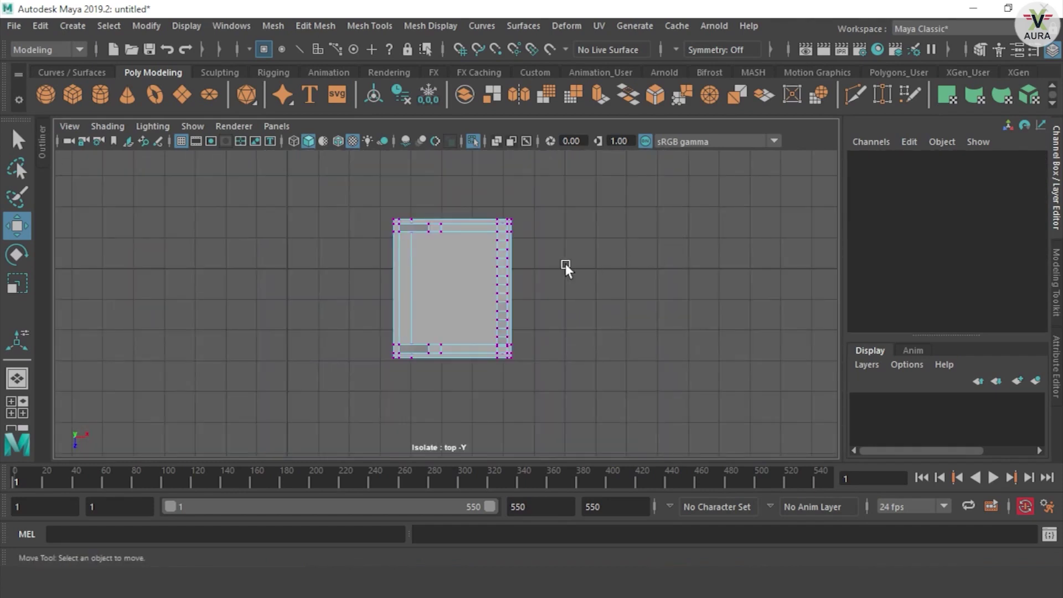
scroll(602, 256, "up", 2)
mouse_move(602, 257)
middle_mouse_down("alt")
mouse_move(537, 269)
mouse_move(507, 256)
middle_mouse_up("alt")
scroll(503, 239, "up", 2)
left_click_drag(501, 236, 436, 257)
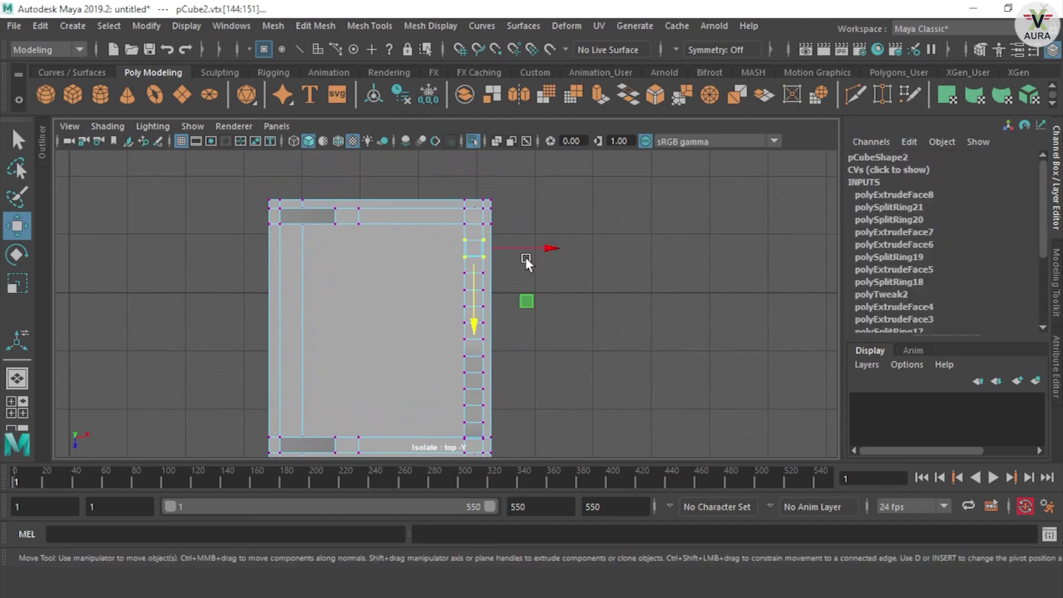
left_click_drag(561, 234, 420, 408)
left_click_drag(543, 324, 558, 323)
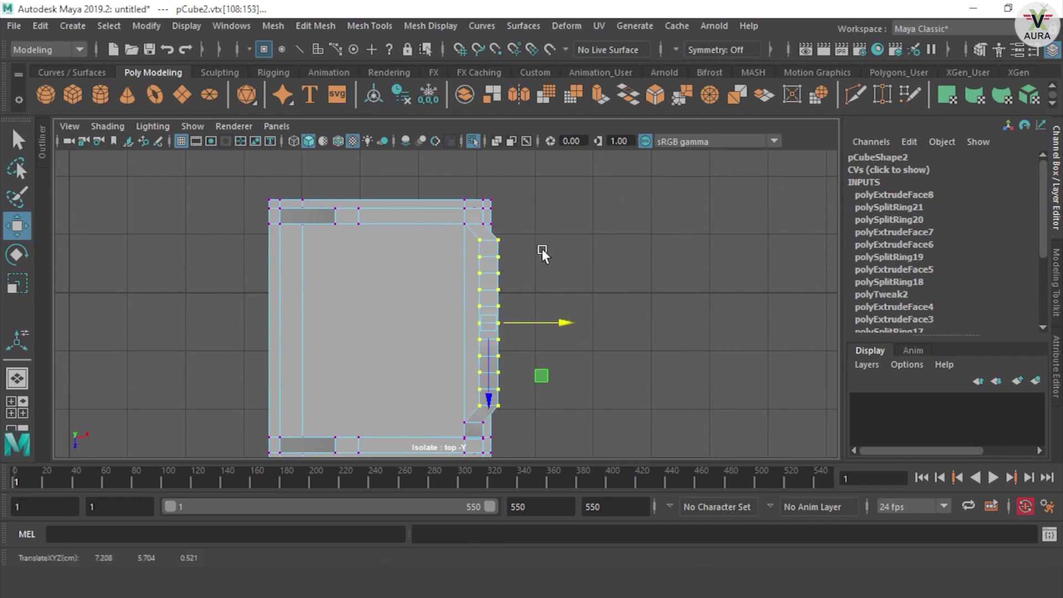
Push progressively narrower middle vertex rows further out to form a smooth curve.
left_click_drag(541, 250, 426, 392)
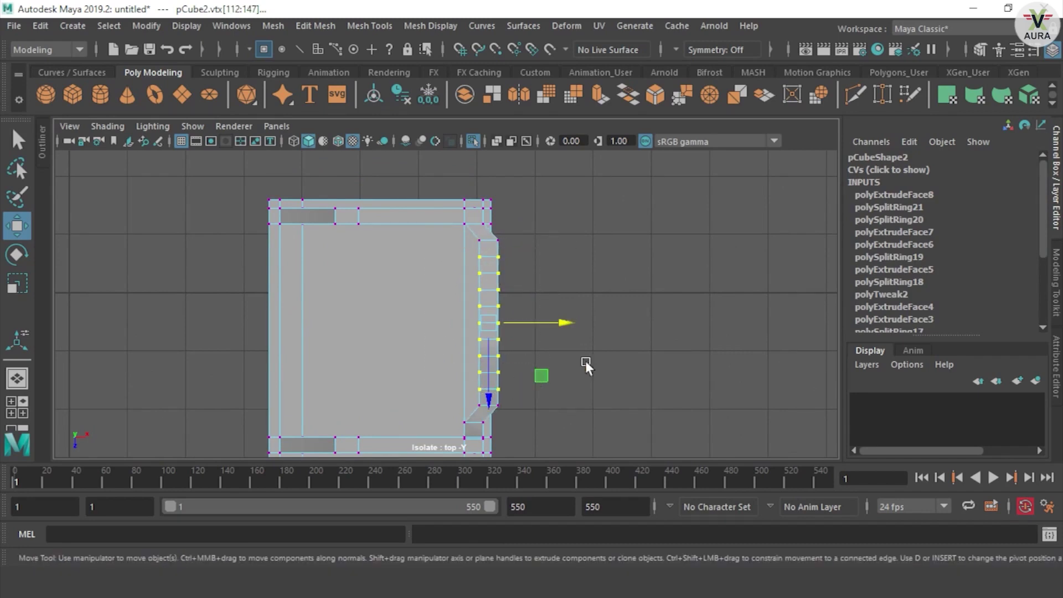
left_click_drag(566, 323, 571, 321)
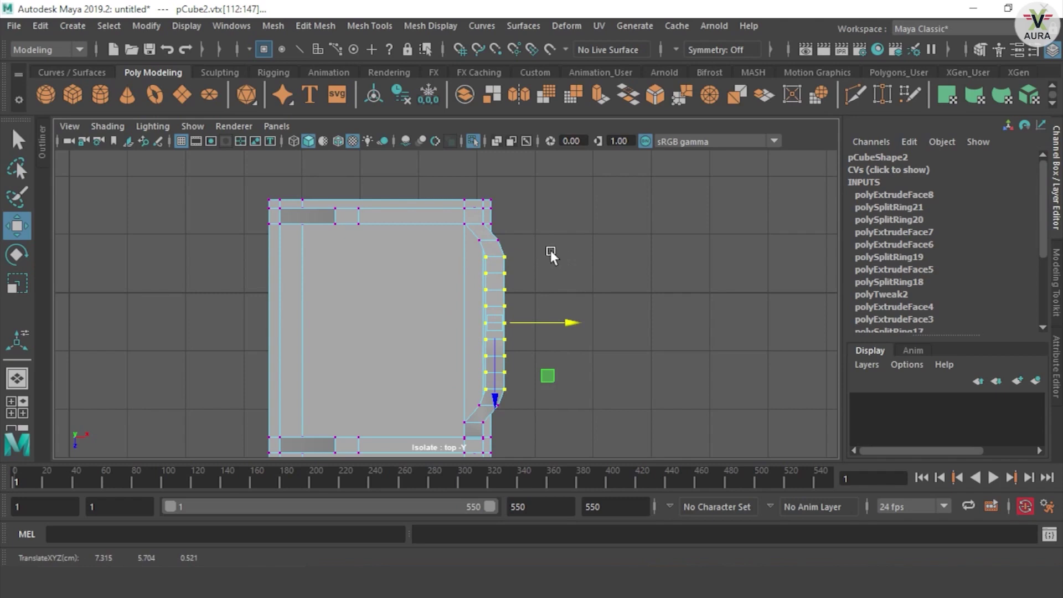
left_click_drag(547, 265, 414, 379)
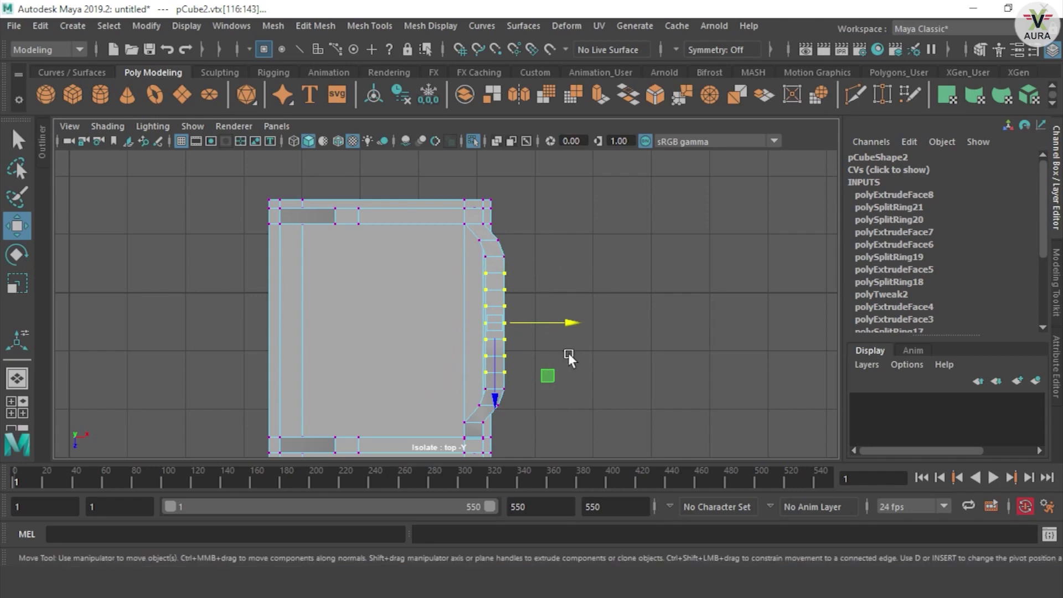
left_click_drag(562, 322, 564, 321)
left_click_drag(535, 280, 445, 362)
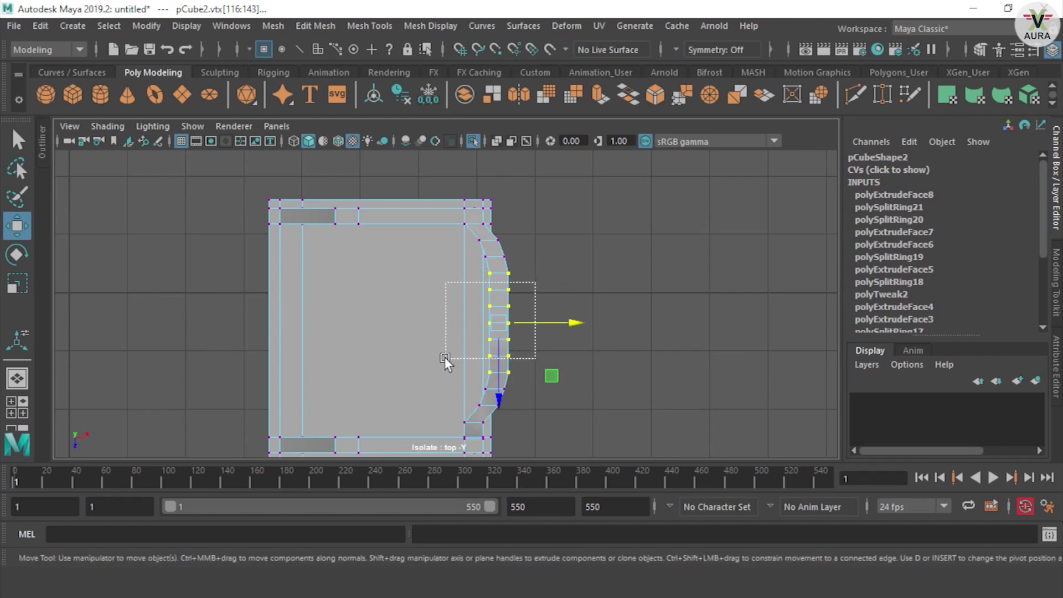
left_click_drag(563, 321, 458, 342)
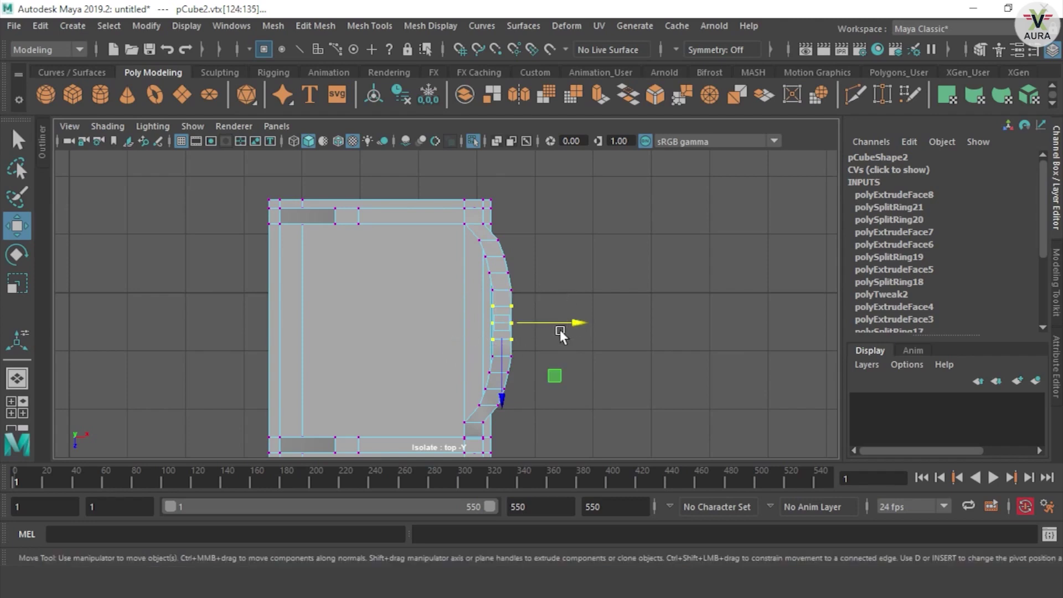
mouse_move(256, 354)
left_mouse_down("alt")
mouse_move(220, 348)
mouse_move(510, 372)
left_mouse_up("alt")
scroll(387, 326, "up", 4)
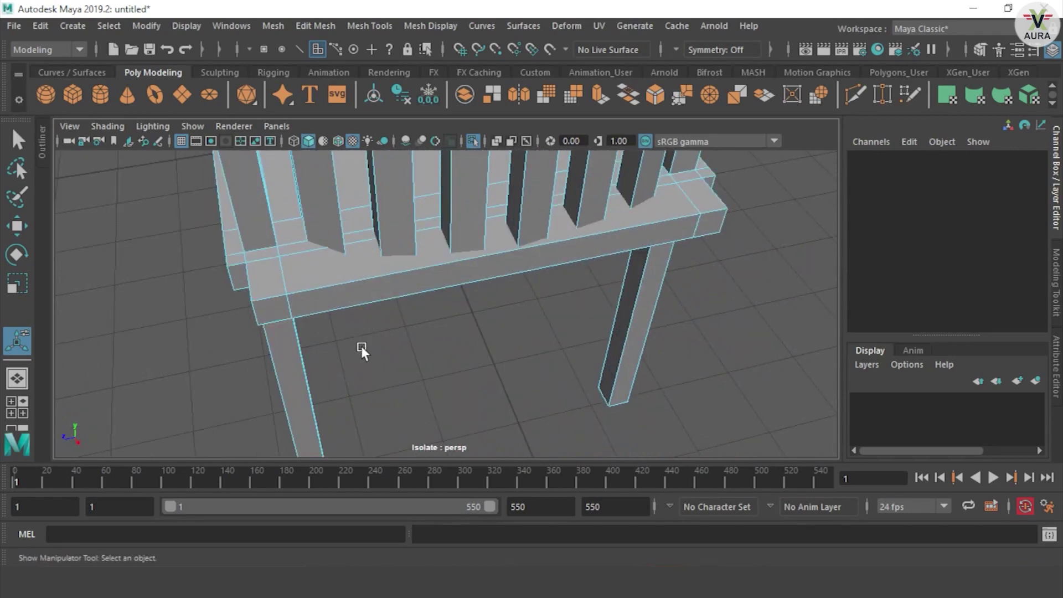
Bevel the seat frame's outer corner edge with 8 segments.
right_click(329, 296)
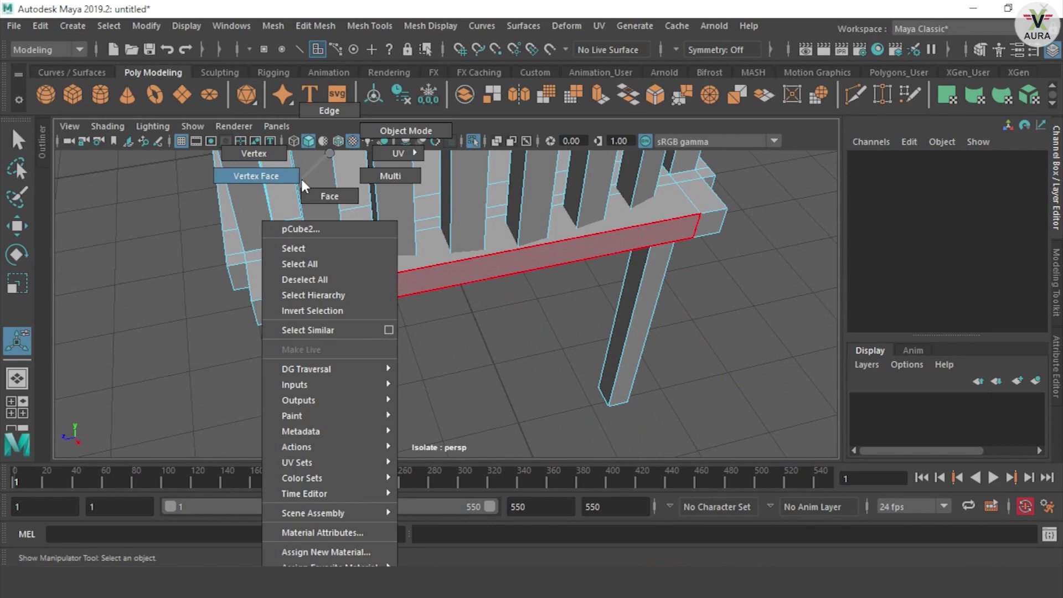
right_click_drag(302, 183, 336, 117)
left_click(253, 310)
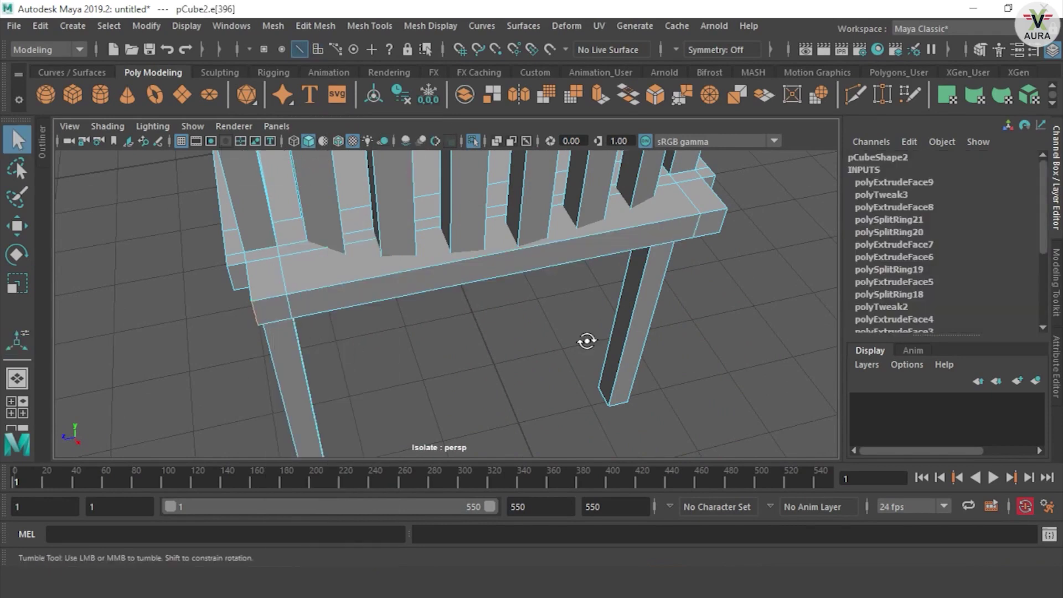
left_click_drag(587, 343, 455, 323, "alt")
middle_click_drag(455, 322, 434, 282, "alt")
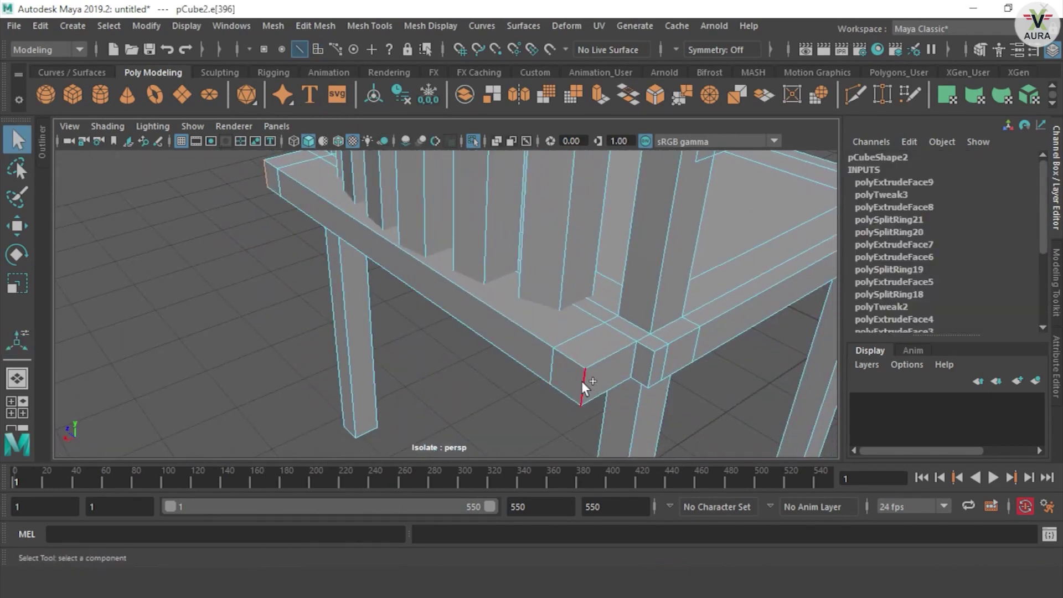
key("ctrl+b")
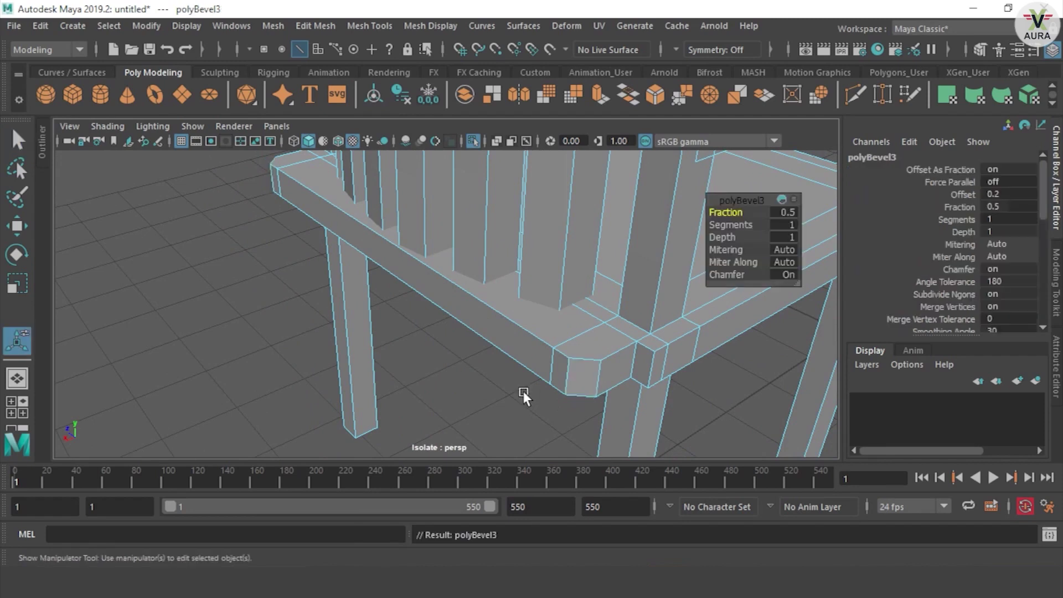
left_click_drag(730, 224, 742, 225)
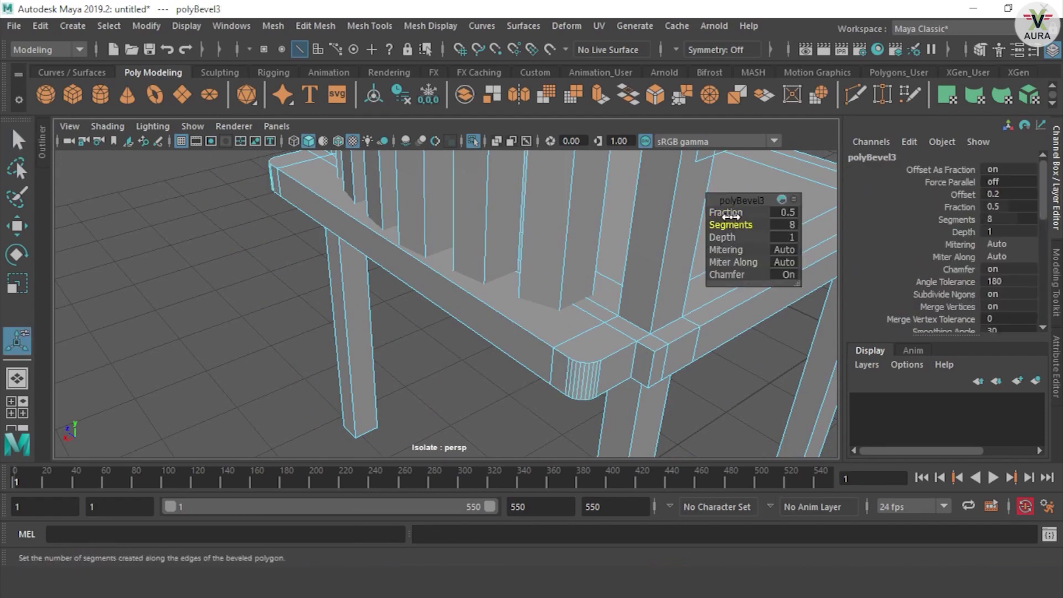
Orbit and zoom around the isolated chair to inspect it.
scroll(464, 349, "up", 5)
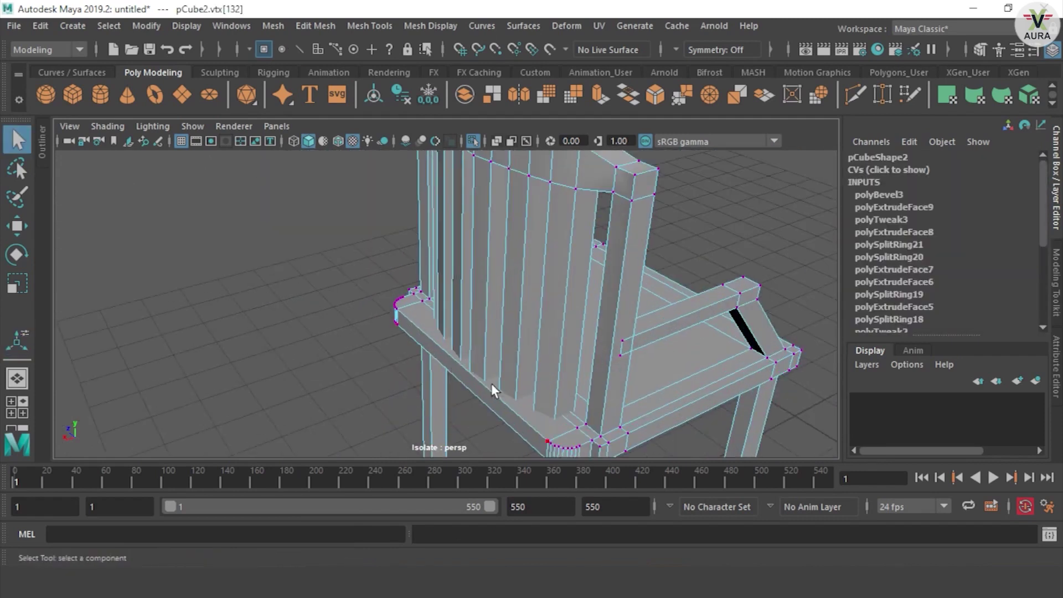
mouse_move(479, 374)
left_mouse_down("alt")
mouse_move(440, 362)
mouse_move(444, 379)
mouse_move(572, 392)
mouse_move(671, 373)
mouse_move(621, 368)
mouse_move(610, 306)
mouse_move(497, 356)
mouse_move(626, 336)
mouse_move(310, 285)
mouse_move(499, 318)
mouse_move(529, 337)
left_mouse_up("alt")
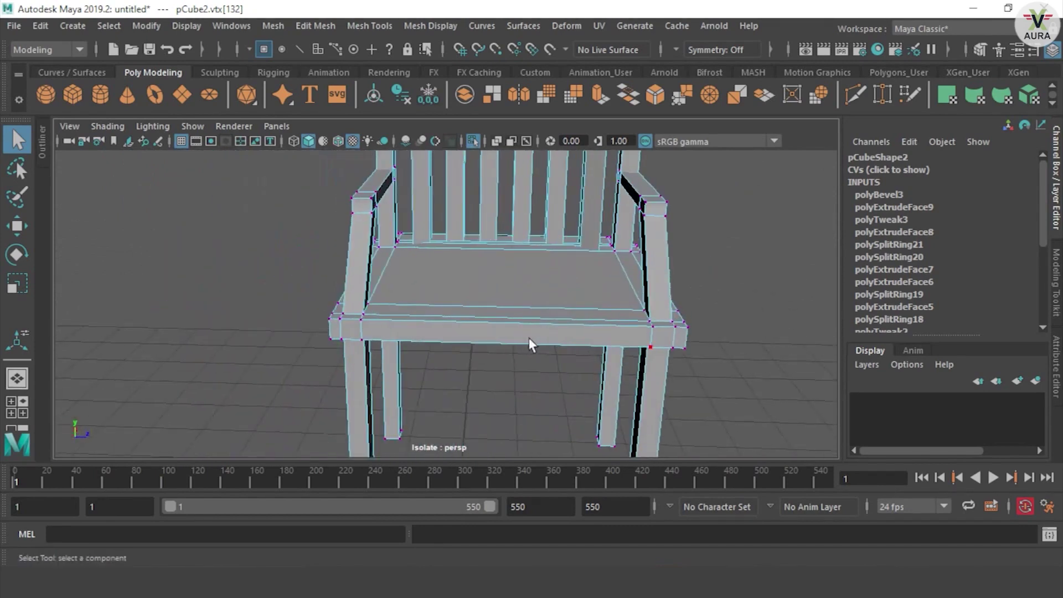
scroll(553, 341, "down", 5)
left_click_drag(602, 346, 466, 329, "alt")
key("space")
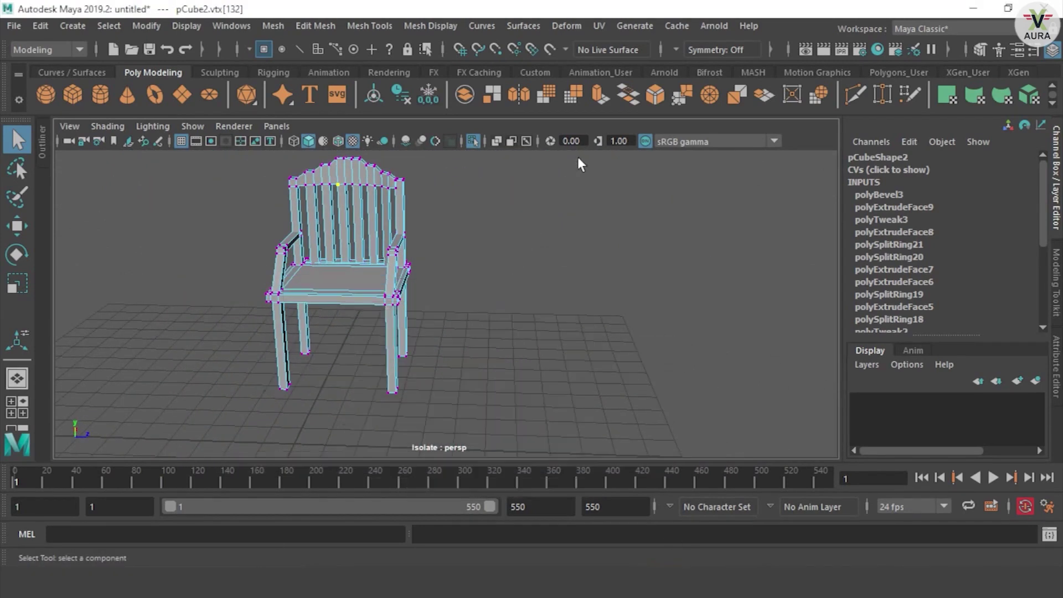
scroll(539, 323, "down", 3)
scroll(465, 348, "down", 2)
key("space")
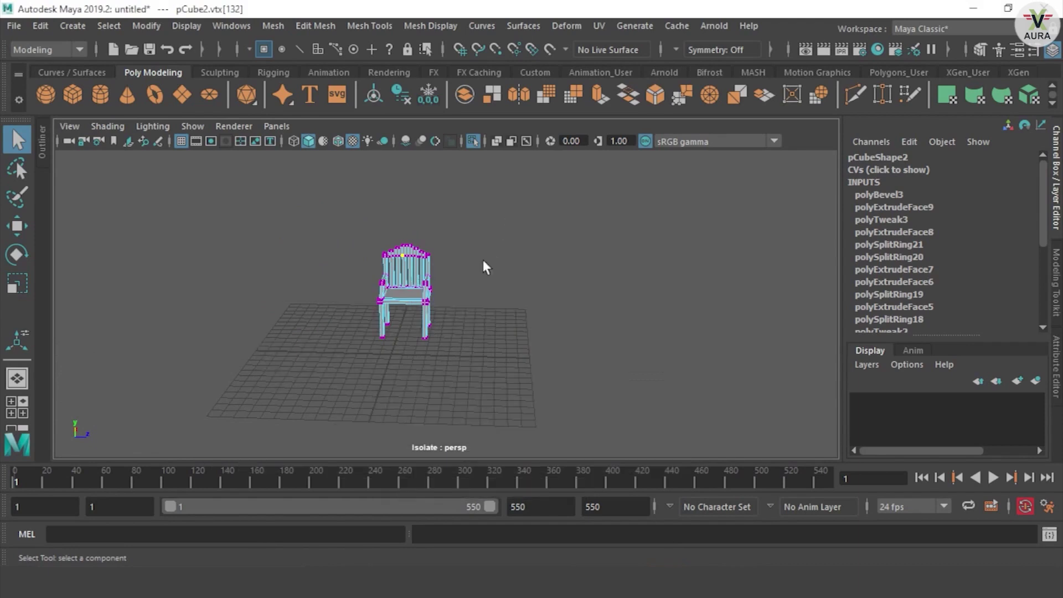
Exit Isolate Select, deselect, and select the table beside the chair.
key("ctrl+1")
left_click(576, 351)
mouse_move(575, 351)
left_mouse_down("alt")
mouse_move(413, 369)
mouse_move(225, 334)
mouse_move(379, 358)
mouse_move(411, 294)
left_mouse_up("alt")
left_click(412, 294)
scroll(426, 310, "up", 3)
Pull the chair's leg-bottom vertices down to lengthen the legs.
scroll(448, 326, "up", 3)
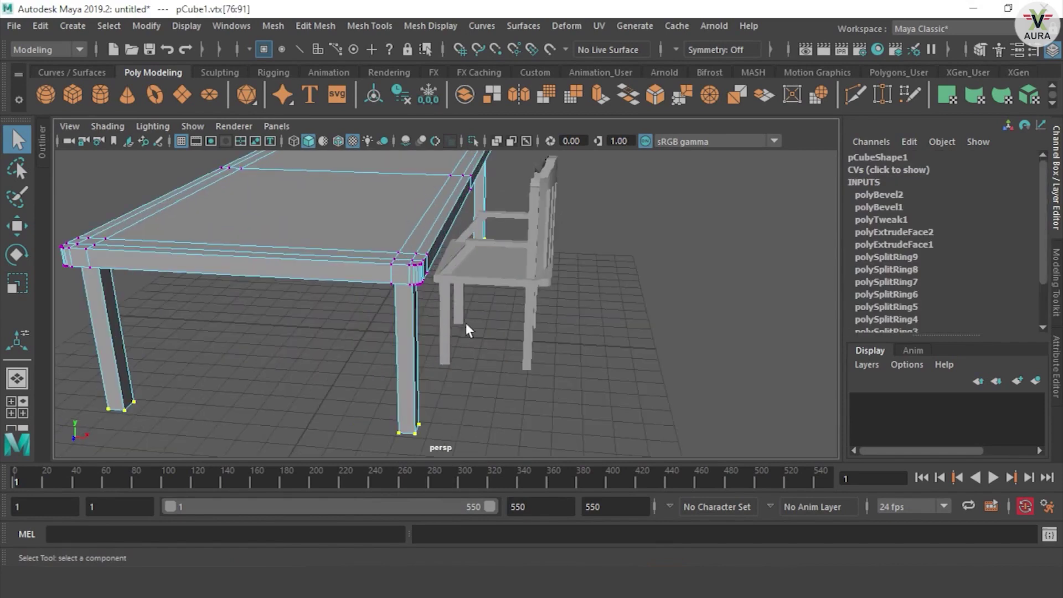
key("ctrl+z")
mouse_move(529, 295)
left_mouse_down("alt")
mouse_move(553, 304)
mouse_move(506, 301)
left_mouse_up("alt")
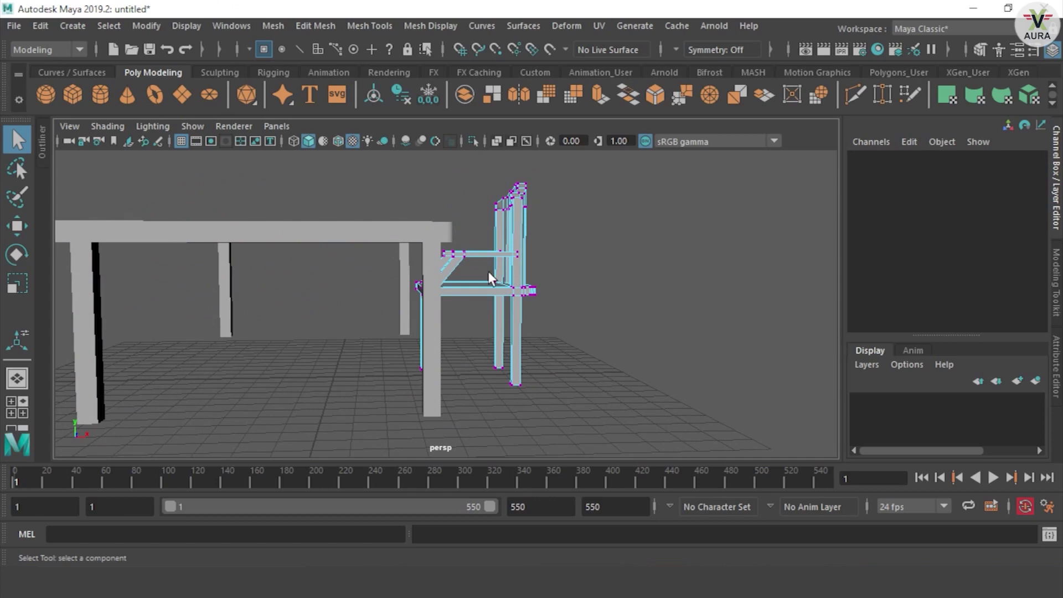
right_click_drag(525, 153, 164, 7)
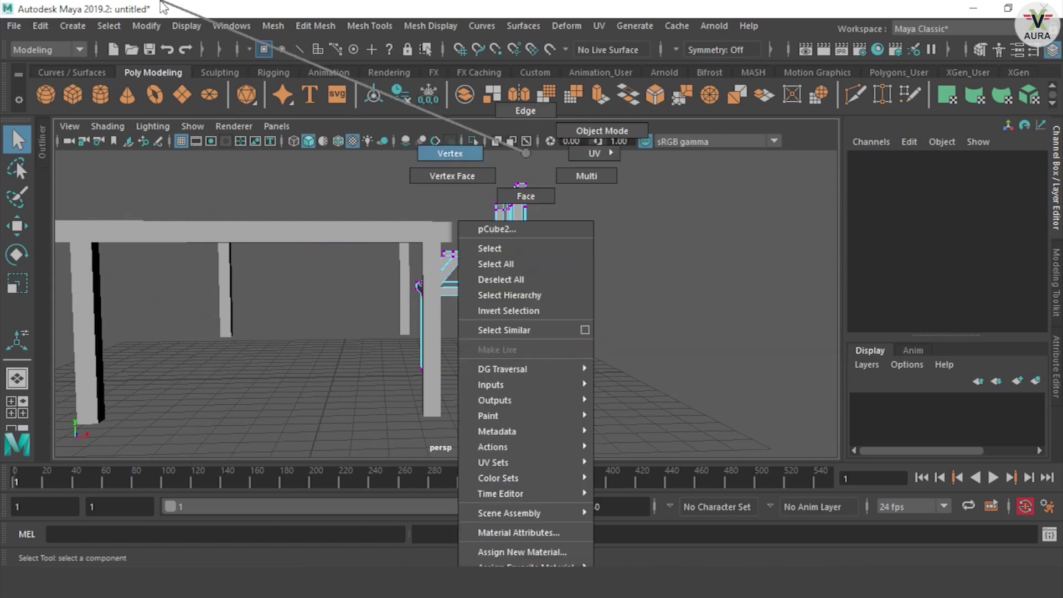
left_click_drag(563, 332, 256, 428)
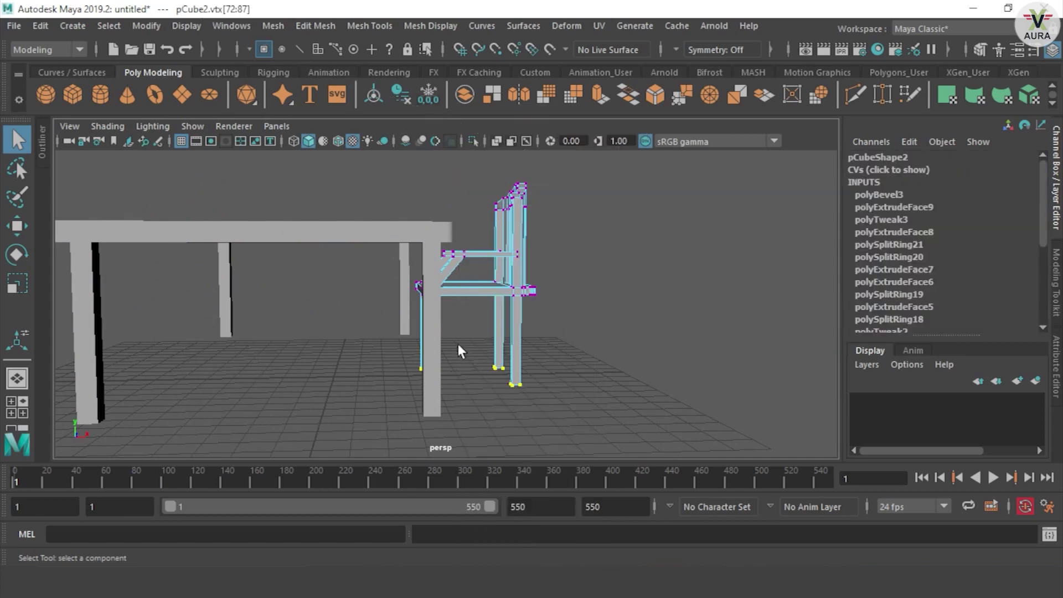
key("w")
left_click_drag(466, 320, 463, 341)
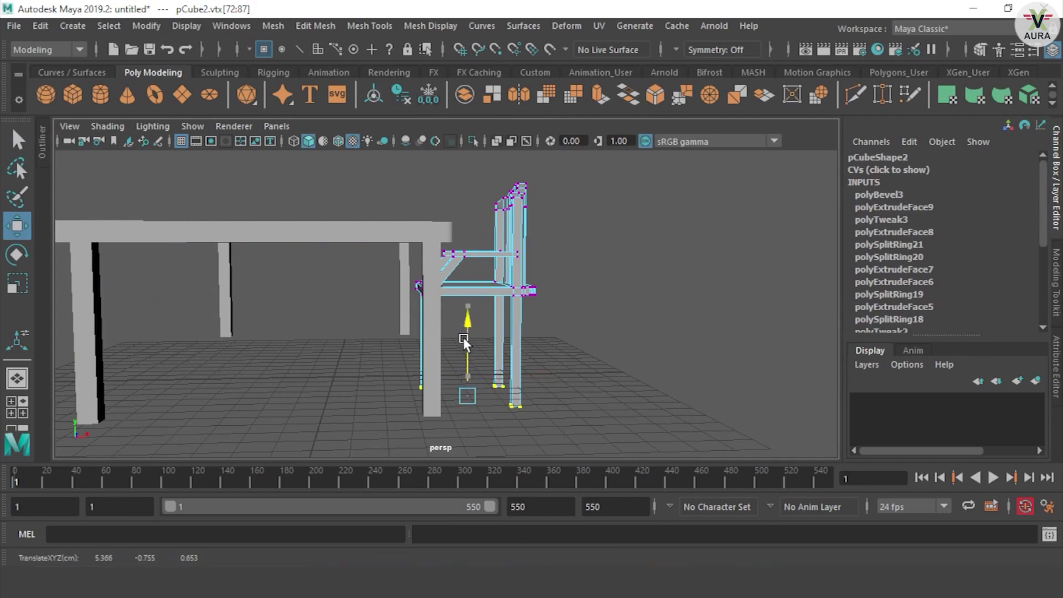
Return to Object Mode and shift the whole chair slightly along X.
left_click(492, 291)
right_click_drag(488, 164, 499, 131)
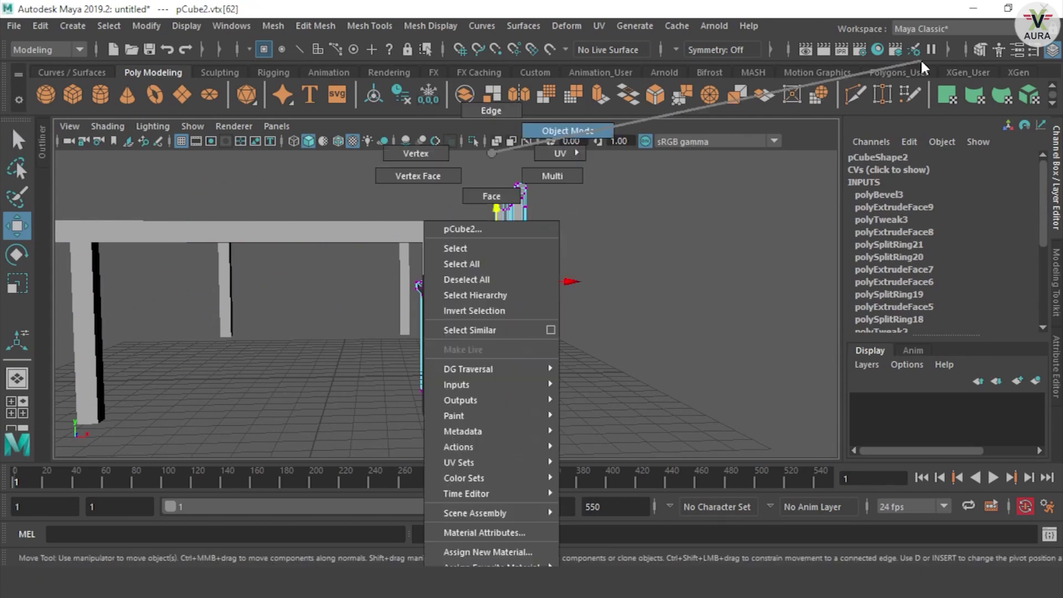
left_click_drag(514, 285, 529, 285)
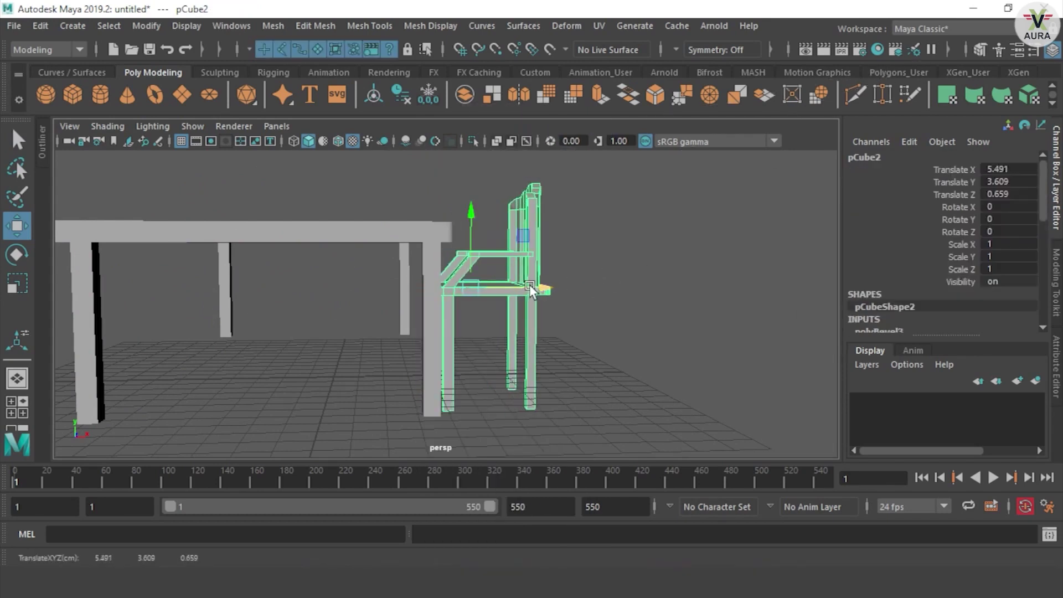
Raise the chair to Translate Y 4.468 and slide it along Z to 1.729.
left_click_drag(473, 230, 479, 211)
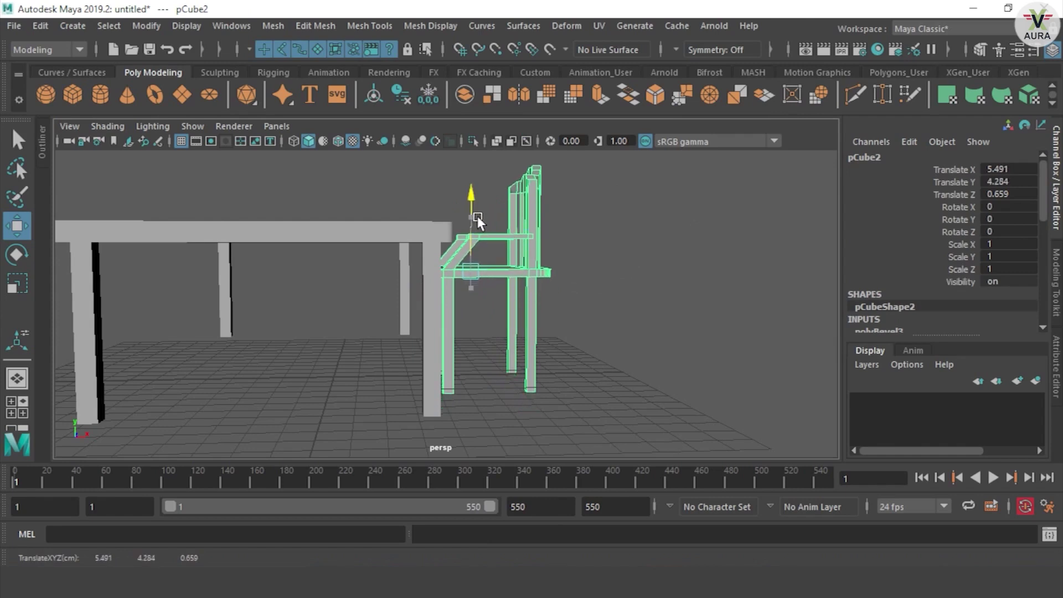
mouse_move(619, 277)
left_mouse_down("alt")
mouse_move(474, 330)
mouse_move(602, 312)
mouse_move(324, 329)
left_mouse_up("alt")
left_click_drag(197, 319, 185, 321)
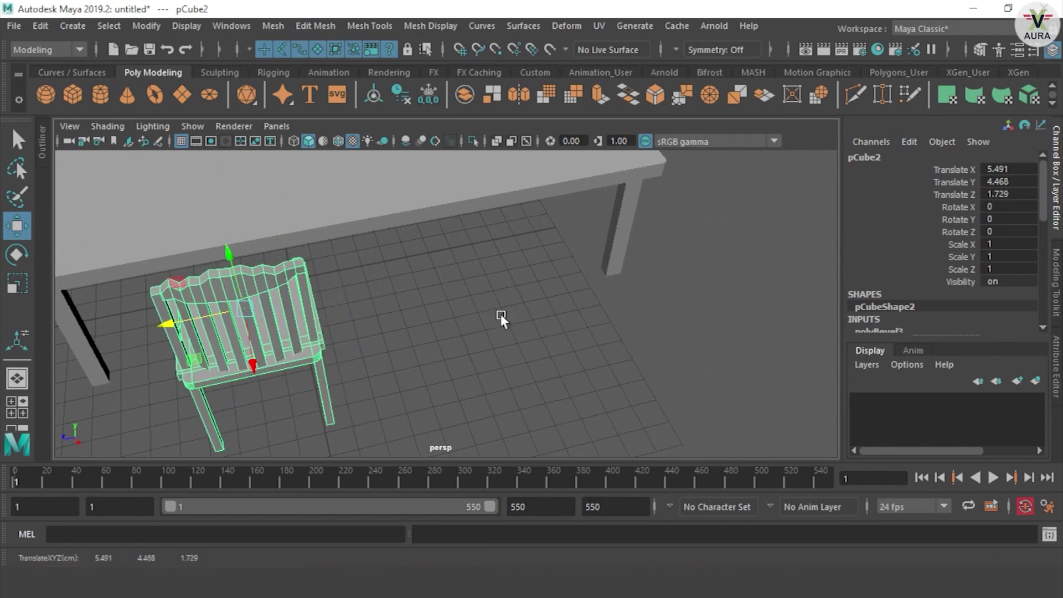
Duplicate the chair and slide the copy further along the table's side.
key("ctrl+d")
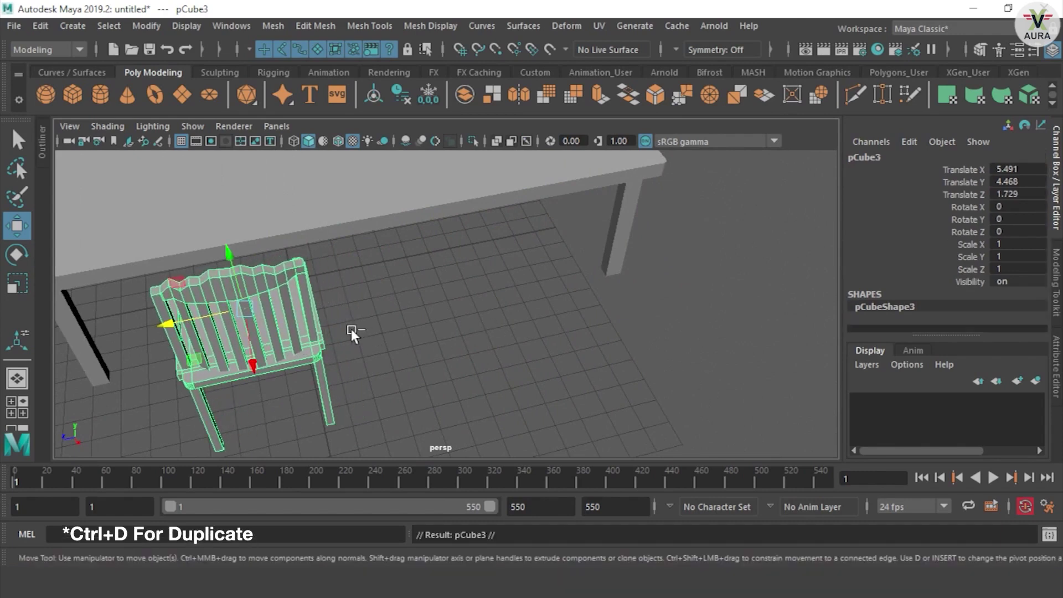
left_click_drag(151, 314, 460, 334)
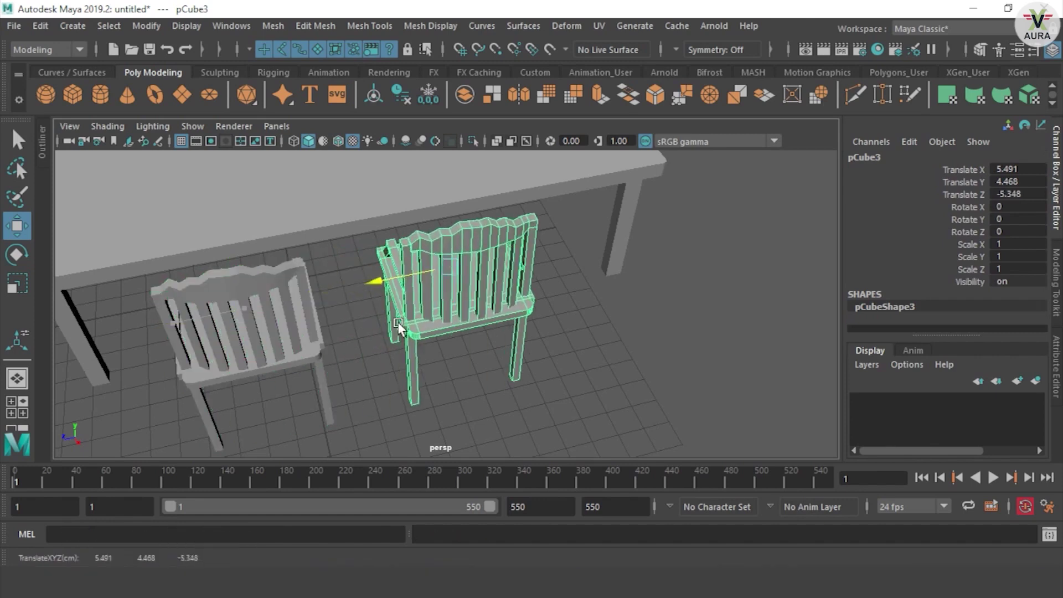
right_click_drag(460, 334, 323, 346, "alt")
mouse_move(323, 346)
left_mouse_down("alt")
mouse_move(471, 346)
mouse_move(443, 317)
left_mouse_up("alt")
Clone both side chairs to the opposite long side, rotated to Y 180.
left_click(437, 372)
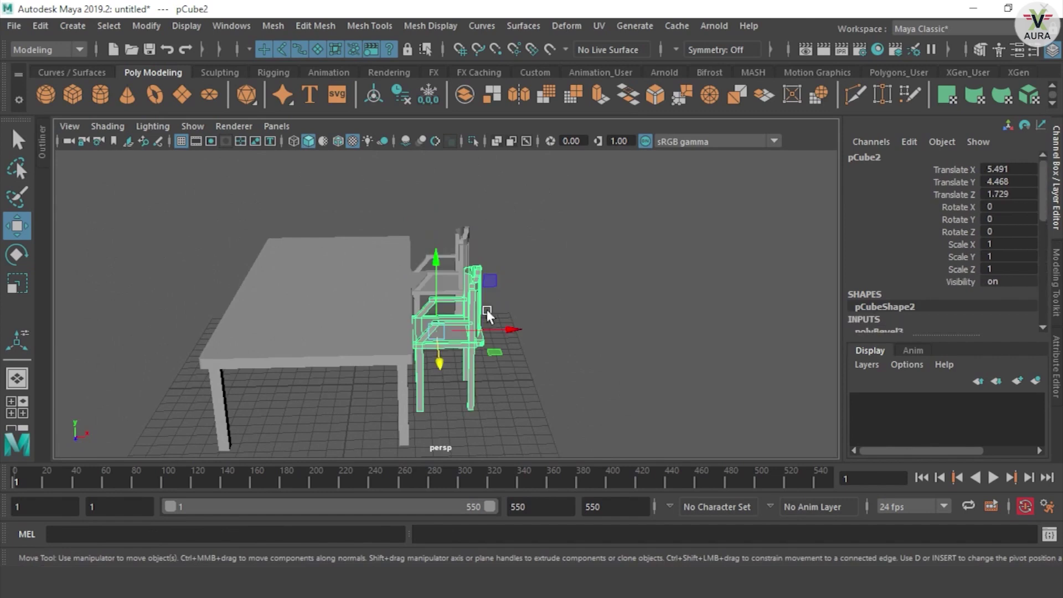
left_click(554, 257)
mouse_move(575, 285)
left_mouse_down()
mouse_move(475, 360)
mouse_move(132, 322)
mouse_move(204, 324)
left_mouse_up()
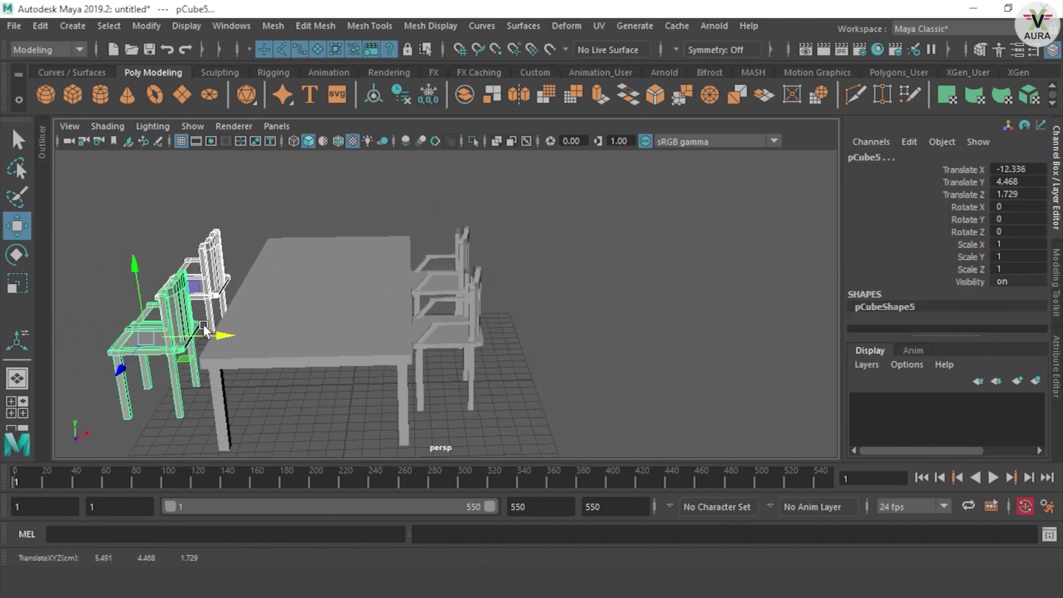
key("e")
mouse_move(191, 359)
left_mouse_down()
mouse_move(30, 358)
mouse_move(73, 357)
left_mouse_up()
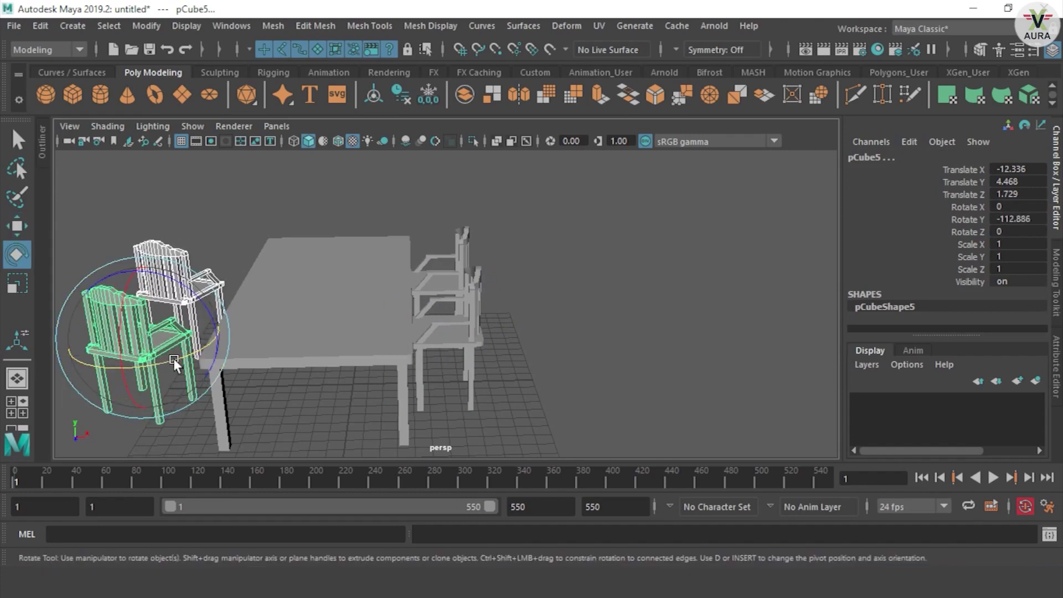
left_click_drag(175, 359, 156, 367)
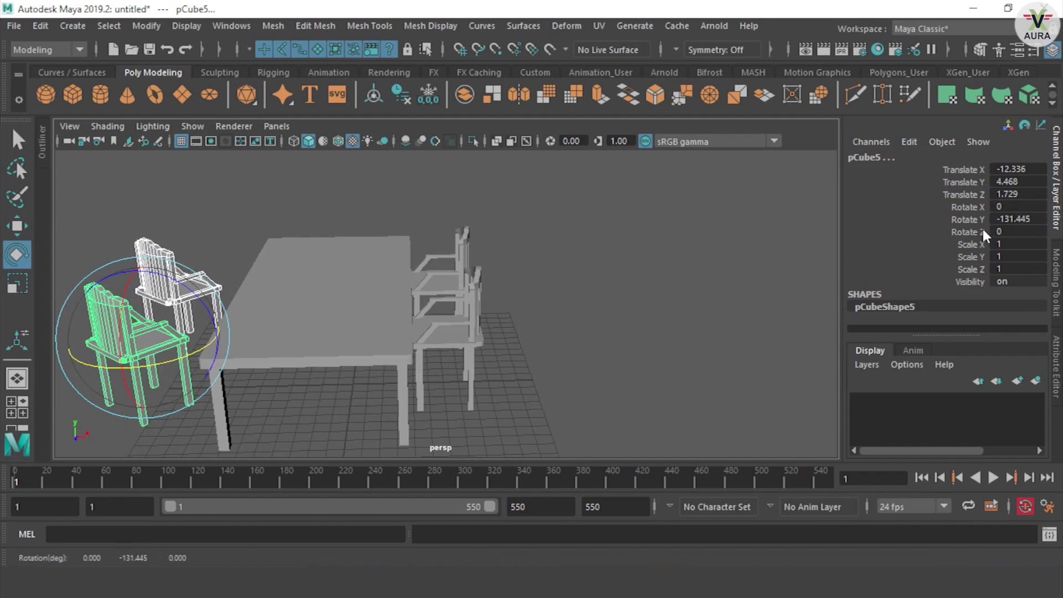
left_click(1004, 219)
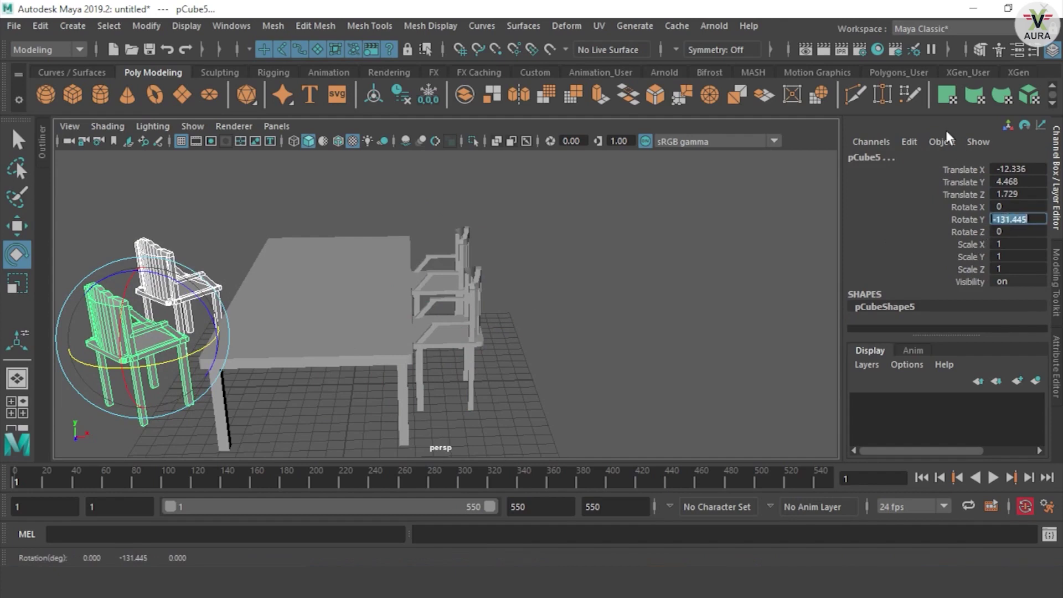
type("180")
key("Return")
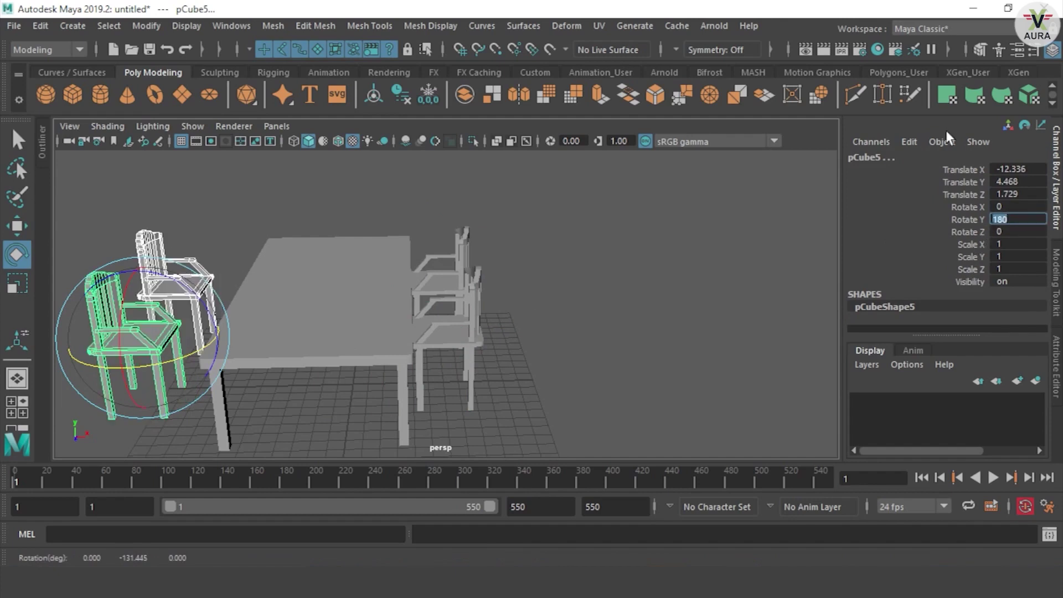
Shift-drag a clone of a side chair toward the table's end.
left_click(475, 330)
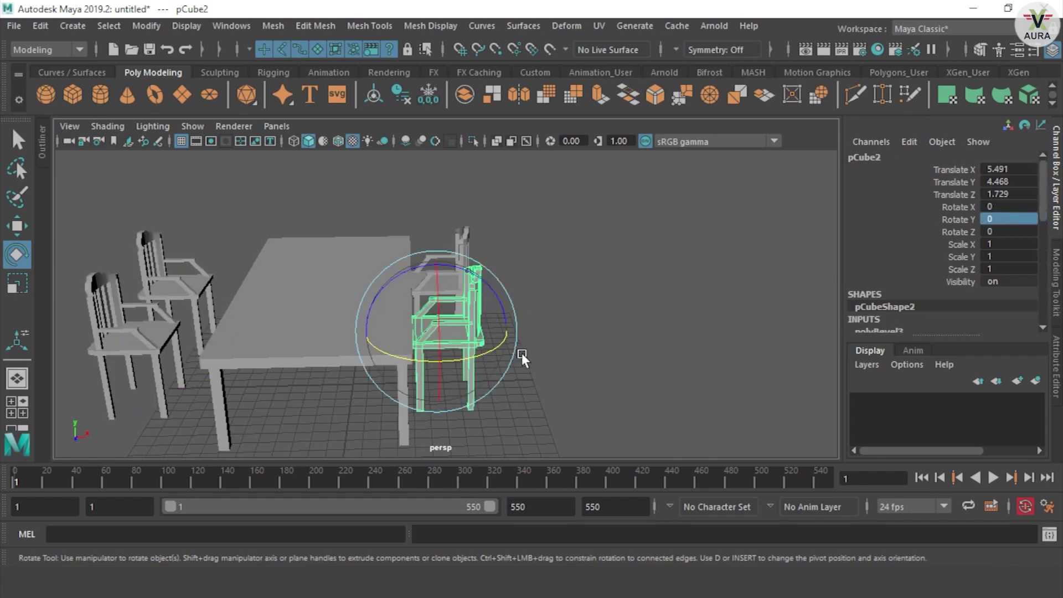
key("w")
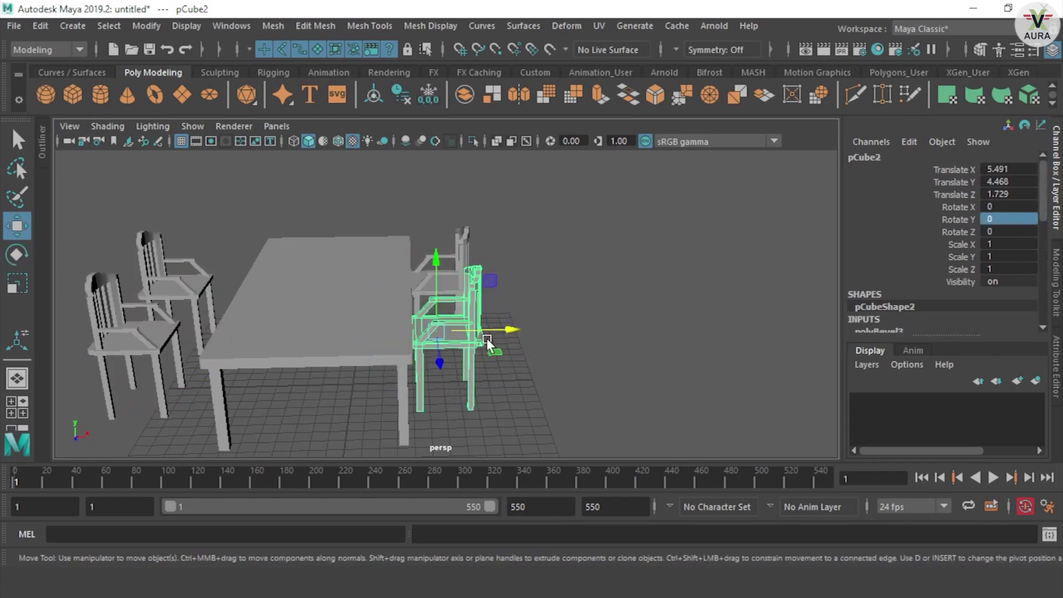
left_click_drag(503, 331, 362, 332, "shift")
type("90")
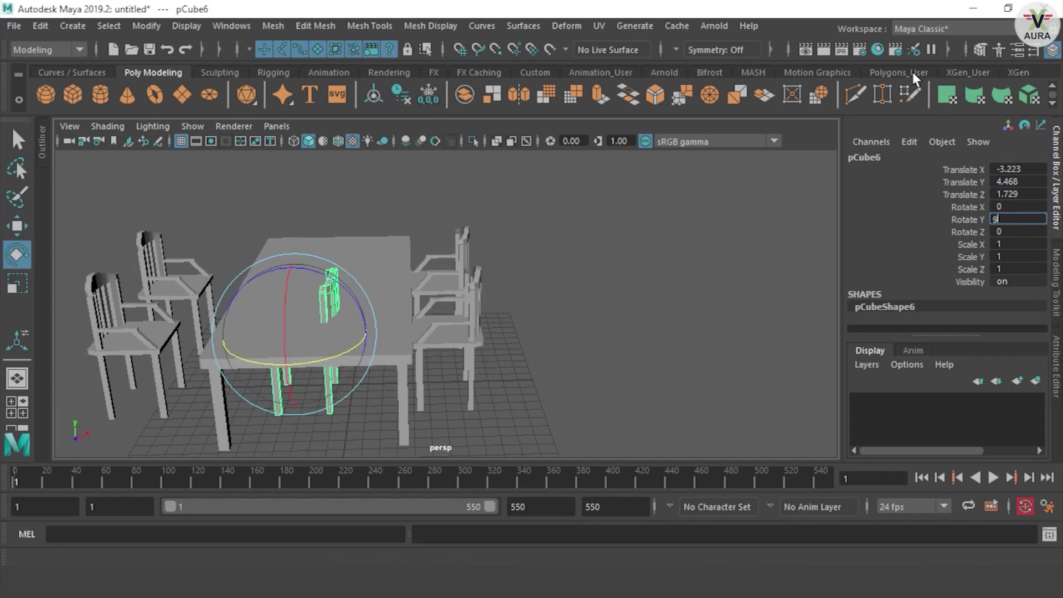
Rotate the clone to Y 90 and place it at the table's end.
key("Return")
mouse_move(660, 266)
left_mouse_down("alt")
mouse_move(446, 324)
mouse_move(496, 247)
mouse_move(407, 301)
left_mouse_up("alt")
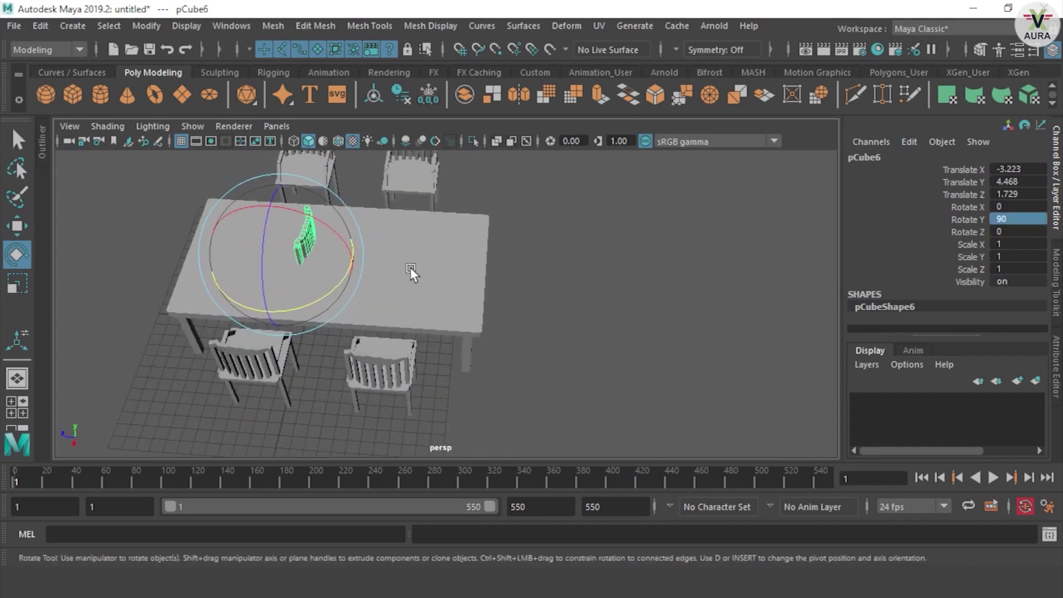
key("w")
left_click_drag(236, 243, 465, 246)
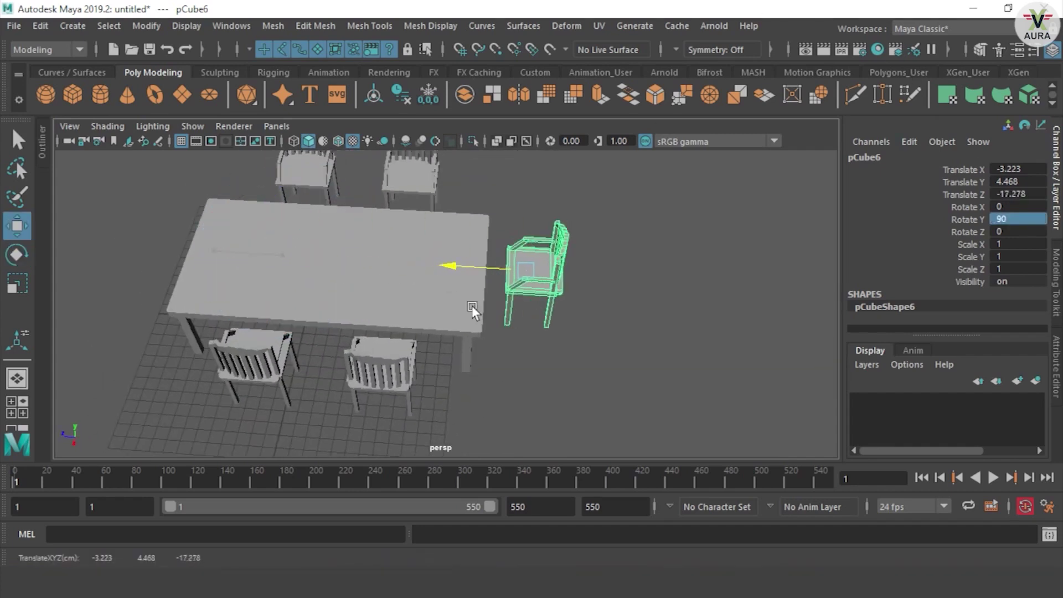
mouse_move(443, 311)
left_mouse_down("alt")
mouse_move(541, 355)
mouse_move(464, 340)
mouse_move(468, 365)
mouse_move(629, 373)
mouse_move(523, 298)
left_mouse_up("alt")
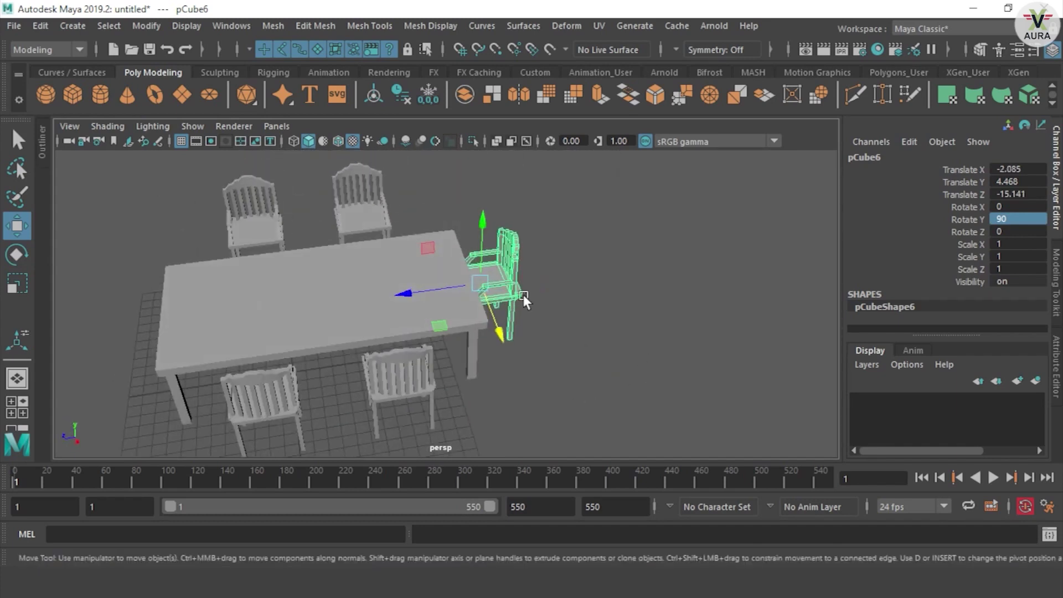
Clone a chair to the opposite end with Rotate Y 270.
left_click_drag(432, 291, 123, 320, "shift")
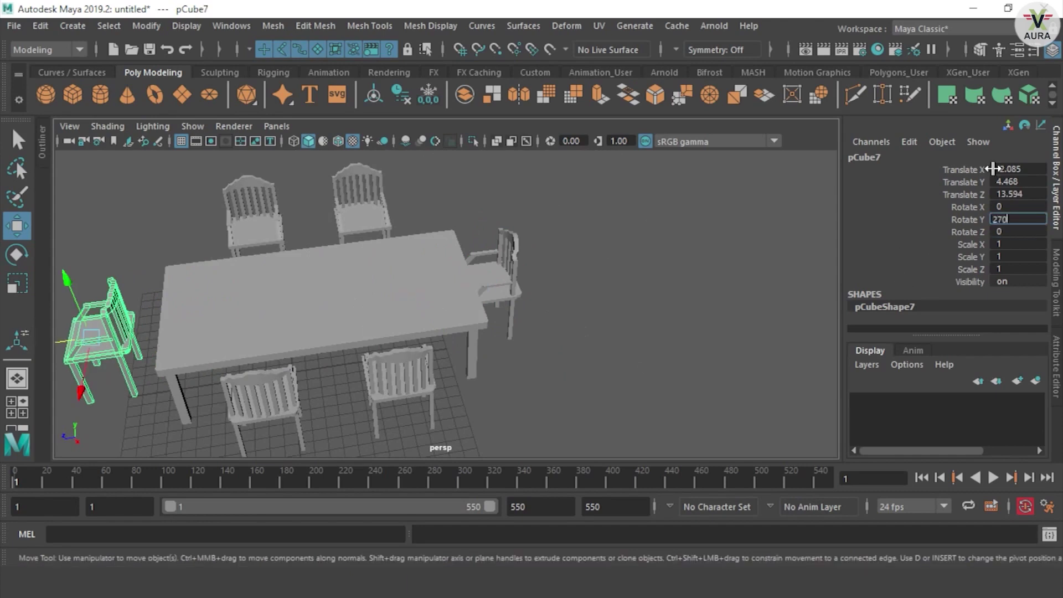
key("Return")
left_click(595, 348)
mouse_move(595, 349)
left_mouse_down("alt")
mouse_move(581, 391)
mouse_move(382, 387)
left_mouse_up("alt")
Move the end chair and the two near-side chairs closer to the table.
left_click(342, 371)
mouse_move(290, 386)
left_mouse_down()
mouse_move(350, 394)
mouse_move(653, 374)
mouse_move(754, 349)
mouse_move(275, 261)
left_mouse_up()
left_click_drag(236, 476, 342, 403)
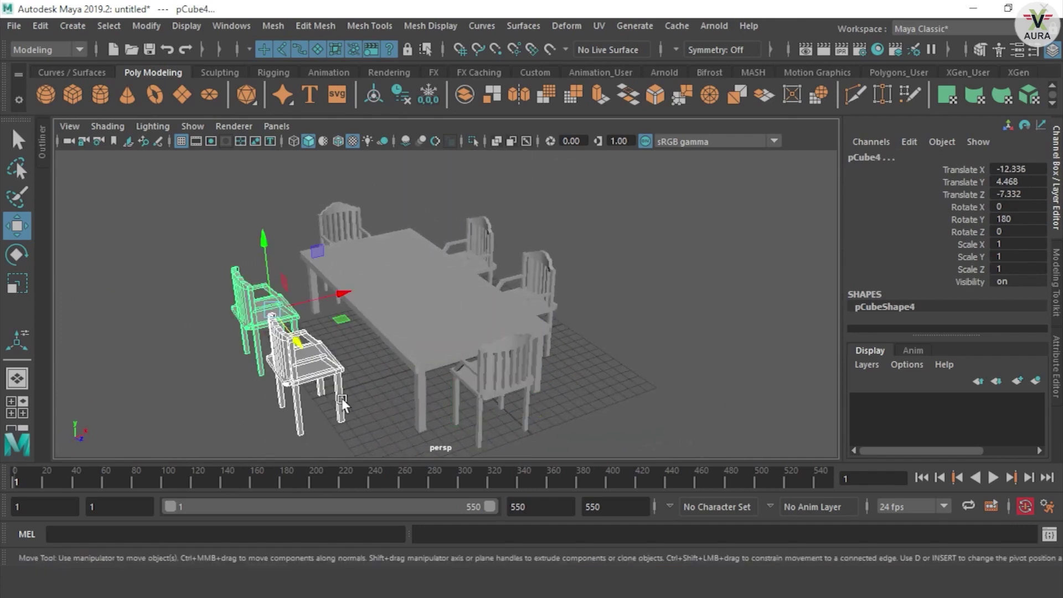
left_click_drag(325, 301, 384, 290)
left_click(717, 391)
mouse_move(707, 348)
left_mouse_down("alt")
mouse_move(133, 351)
mouse_move(185, 340)
mouse_move(834, 332)
left_mouse_up("alt")
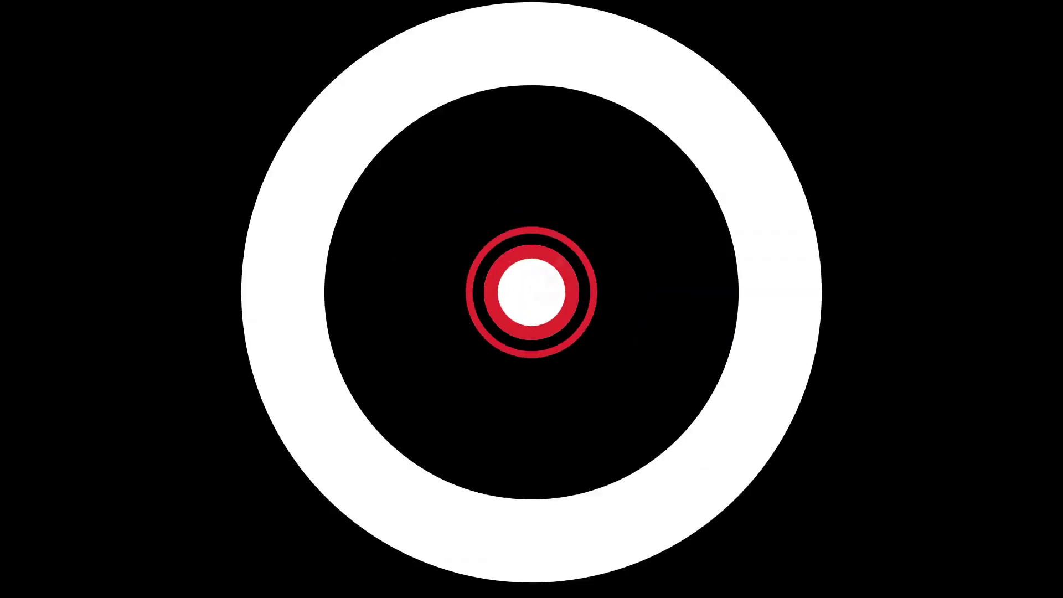